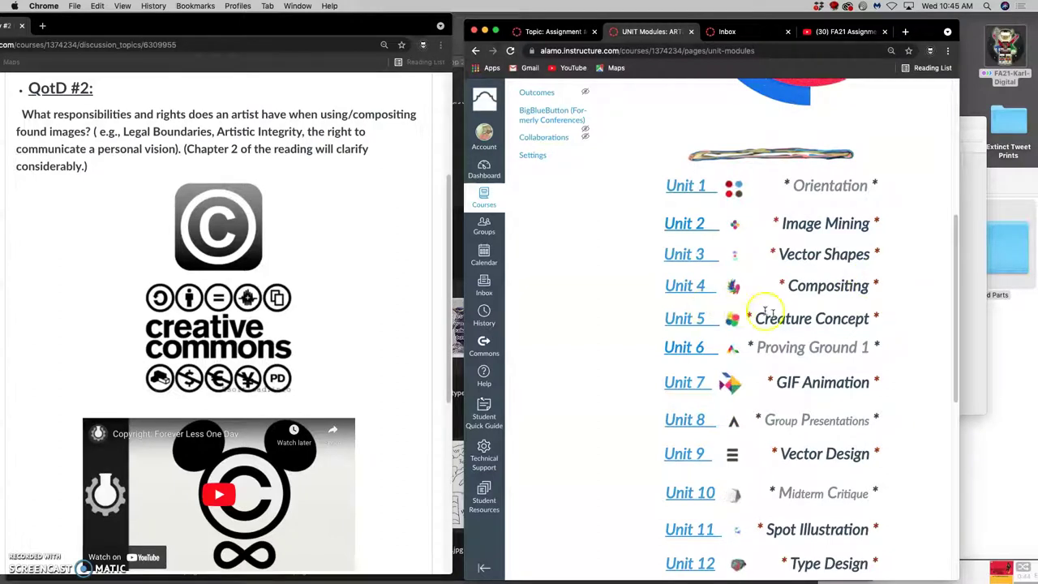
Step: Open the Unit 5 Creature Concept Design module overview from Canvas's Unit Modules list
click(684, 319)
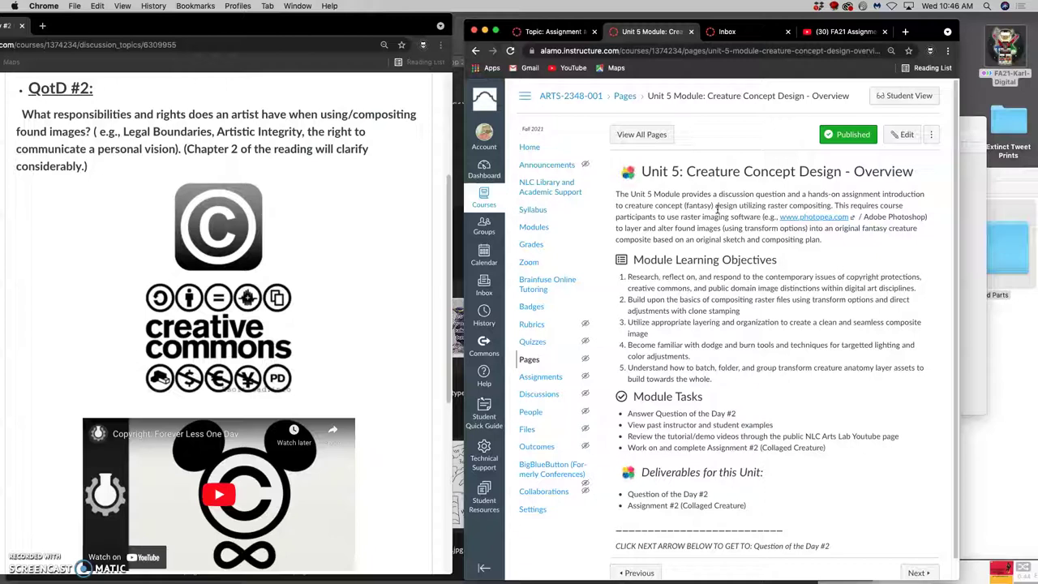
click(673, 198)
Step: In a new tab, go to the Pixabay dog photo and choose the 5184×3456 download size
click(905, 32)
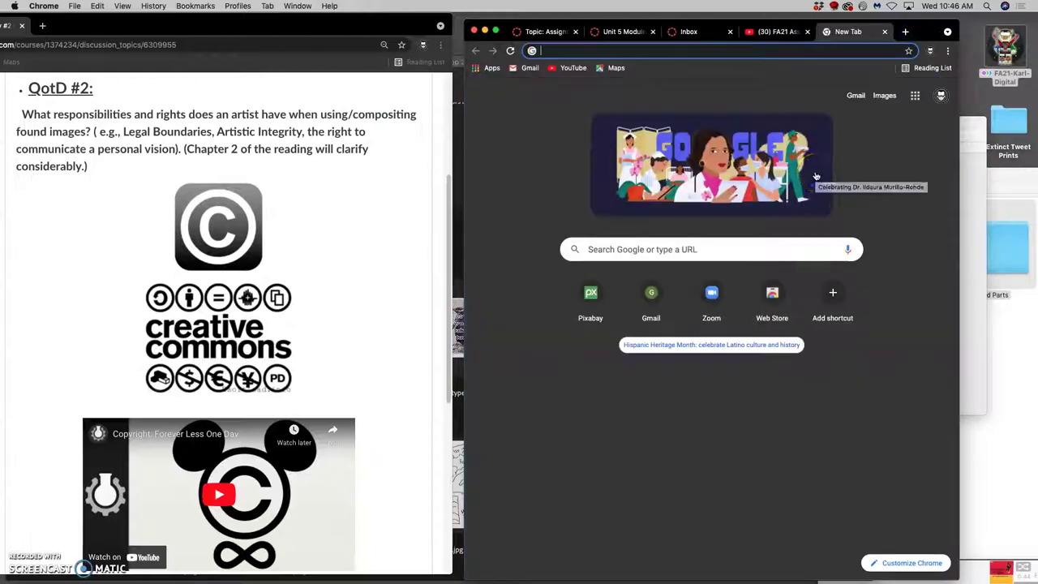
text(photo)
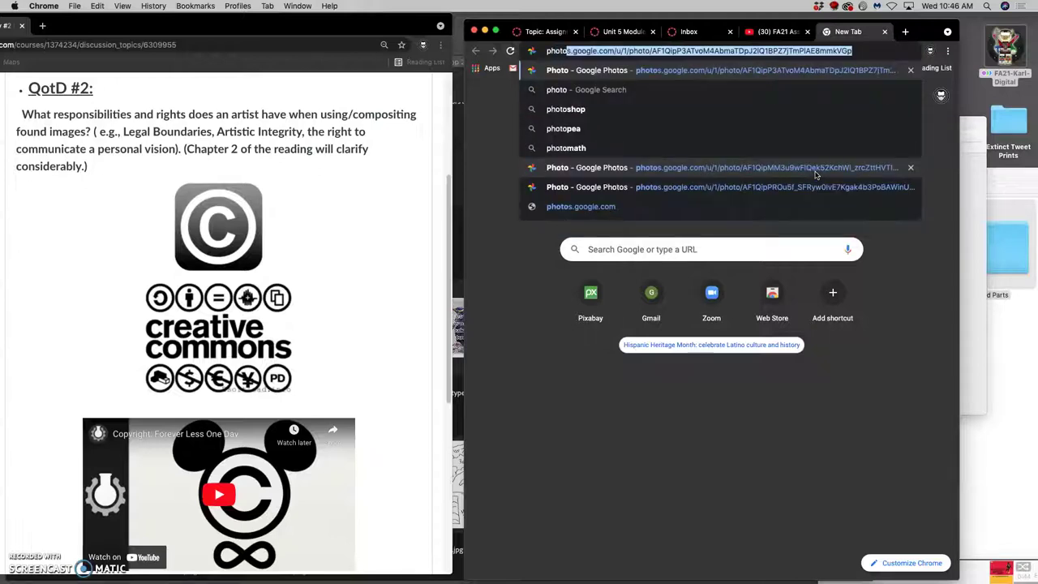
key(BackSpace)
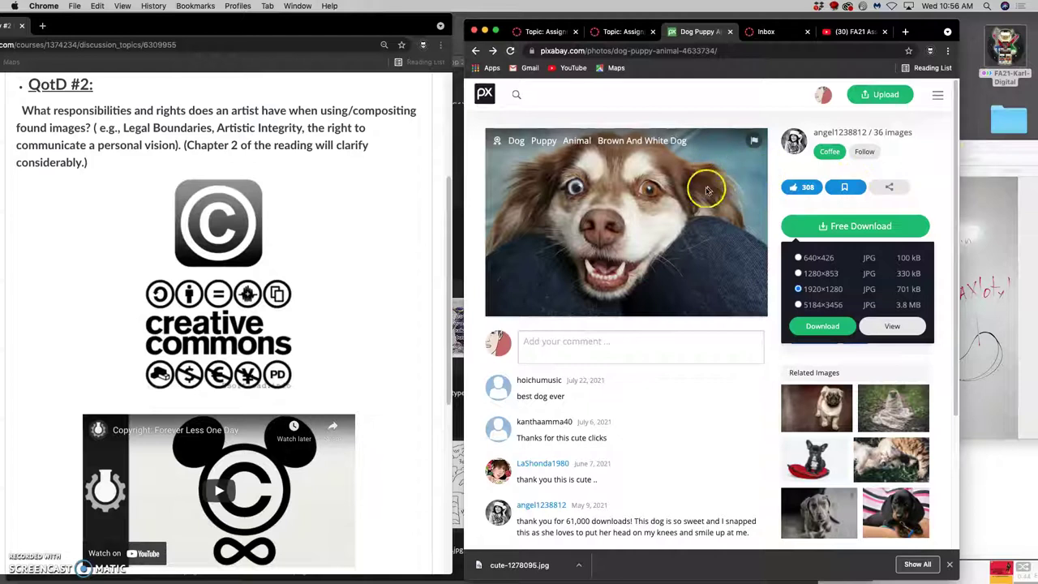
click(799, 306)
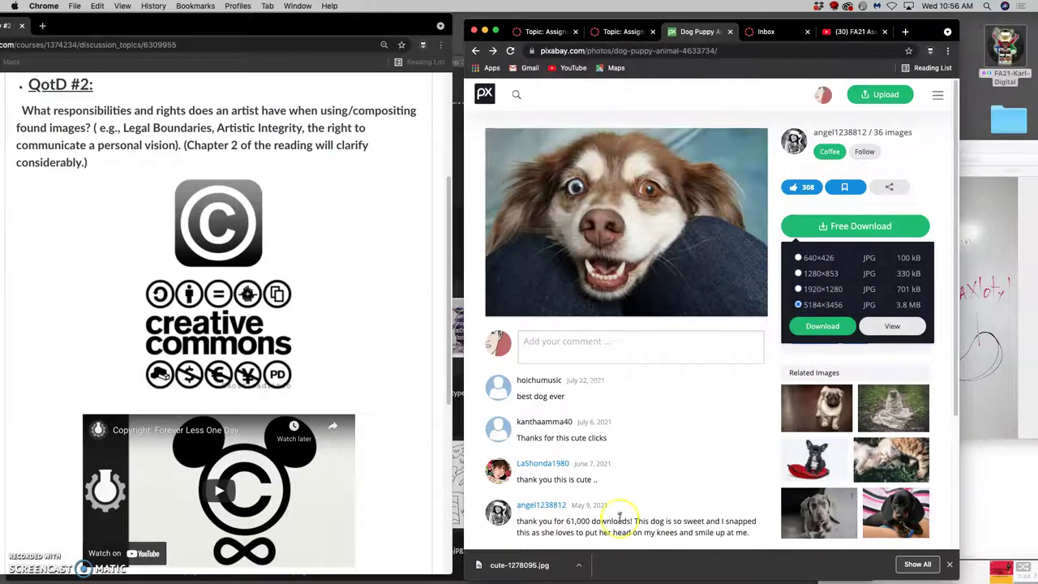
Step: Show the recently downloaded files from the Downloads stack in the Dock
mouse_move(8, 482)
click(11, 451)
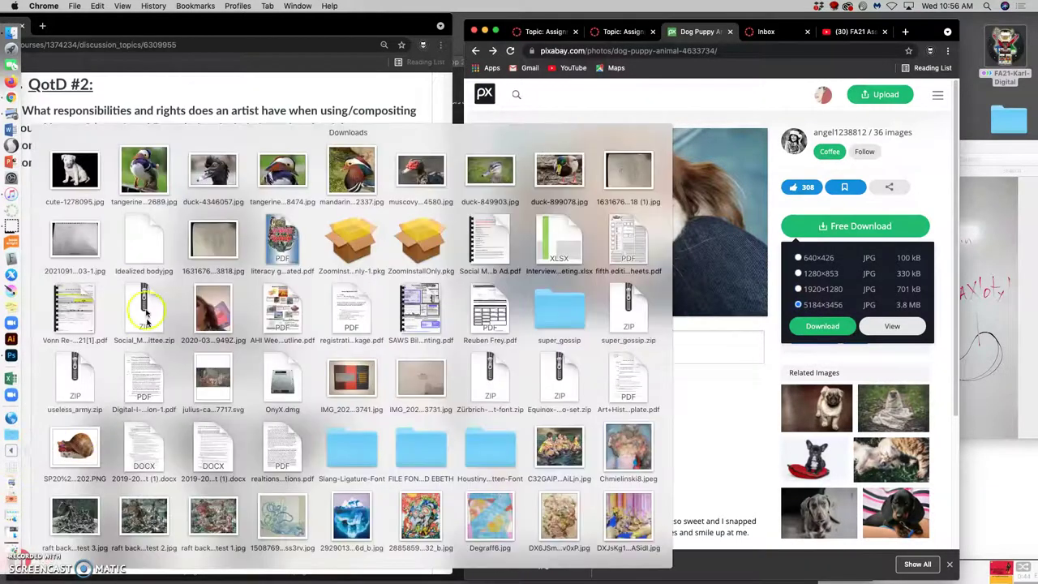
scroll(541, 529, down, 2)
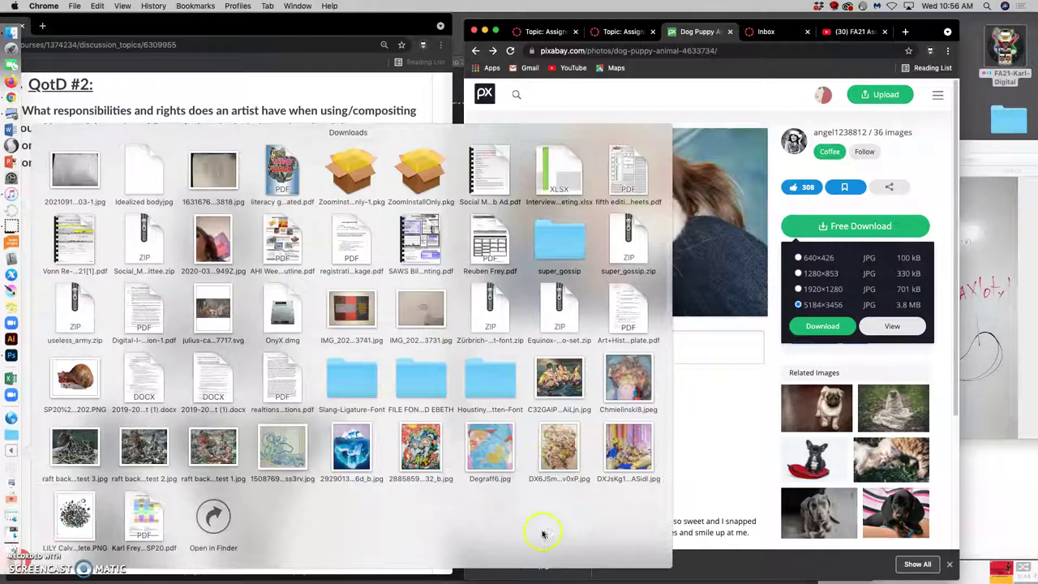
Step: Open Downloads in a Finder window and try grouping files by name, then by date created
click(200, 521)
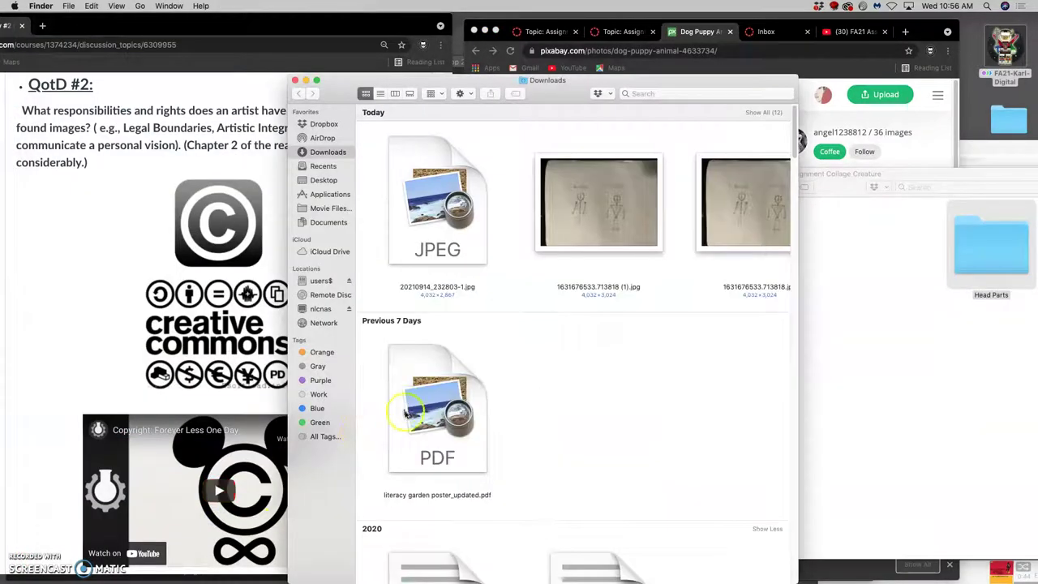
drag(468, 81, 301, 77)
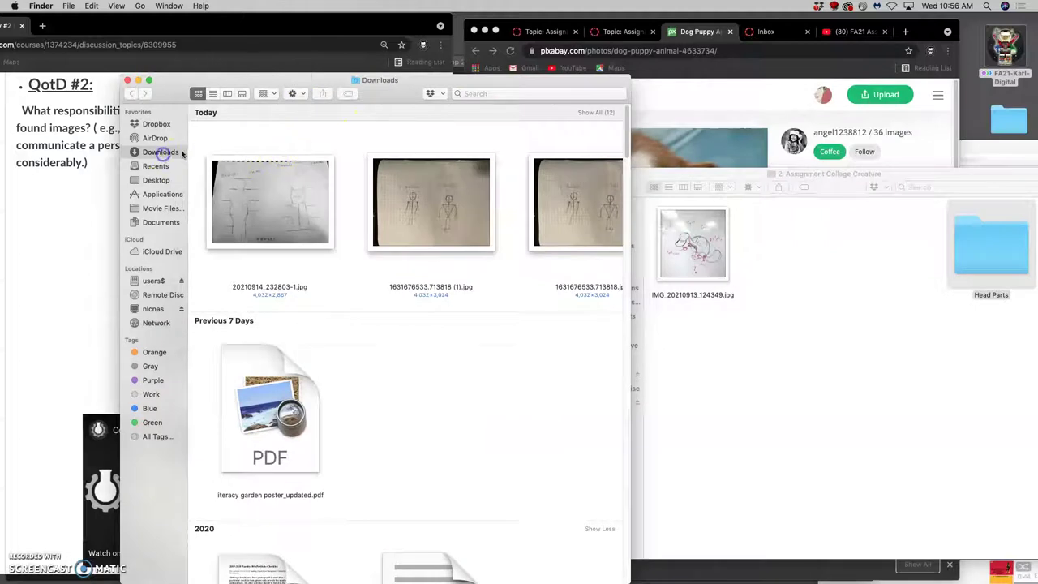
click(270, 95)
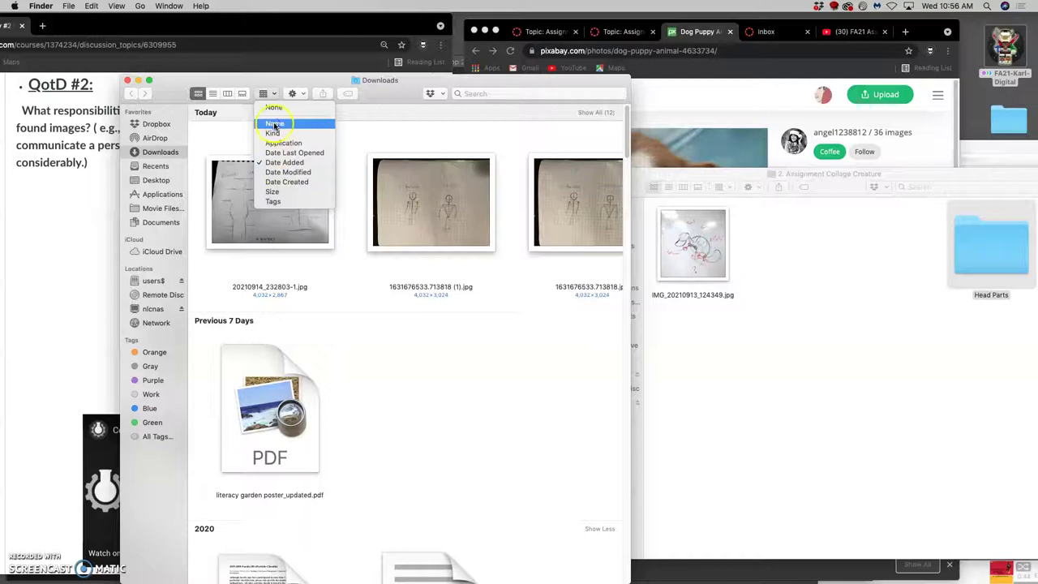
click(274, 123)
click(269, 95)
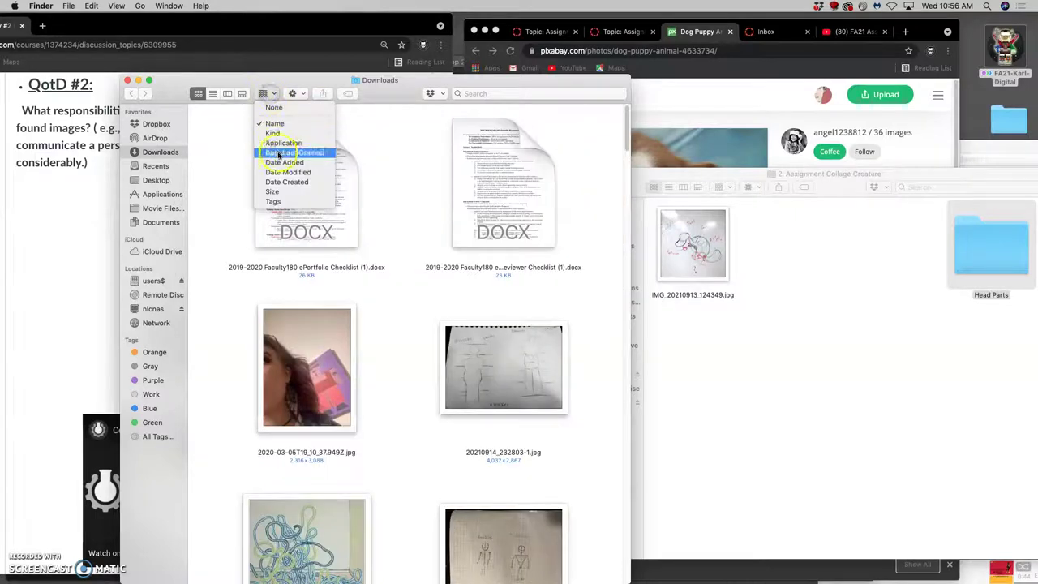
click(278, 182)
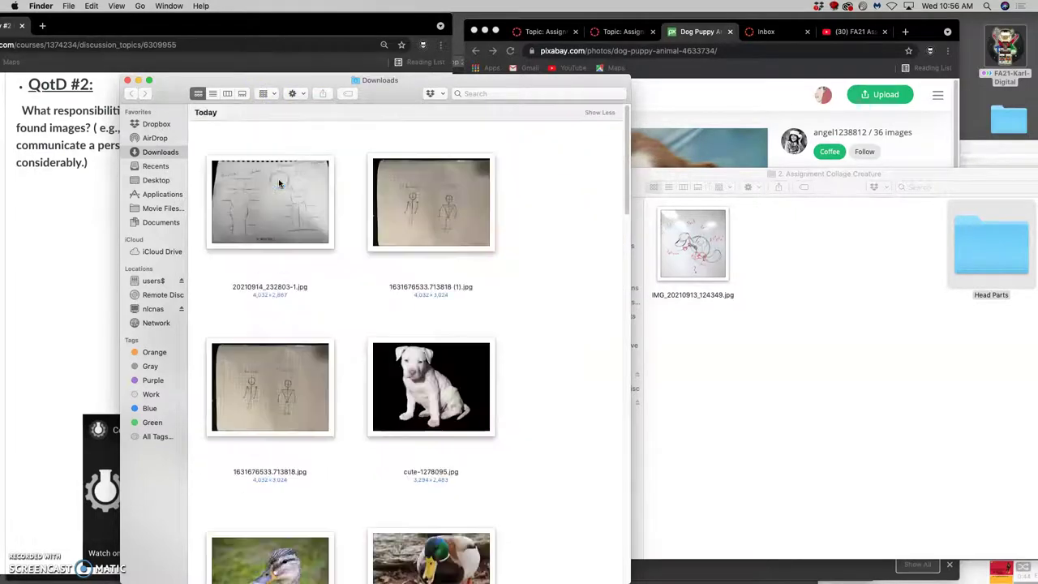
scroll(336, 267, down, 5)
scroll(339, 267, up, 3)
Step: Group Downloads by Date Added, then open IMG_20210913_124349.jpg from Assignment Collage Creature
click(428, 273)
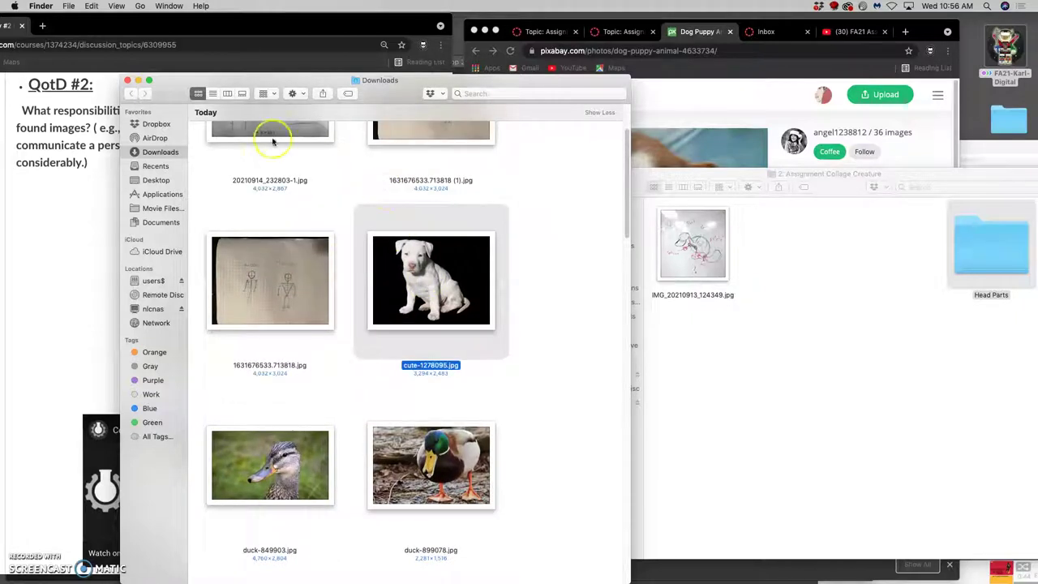
click(267, 93)
click(279, 163)
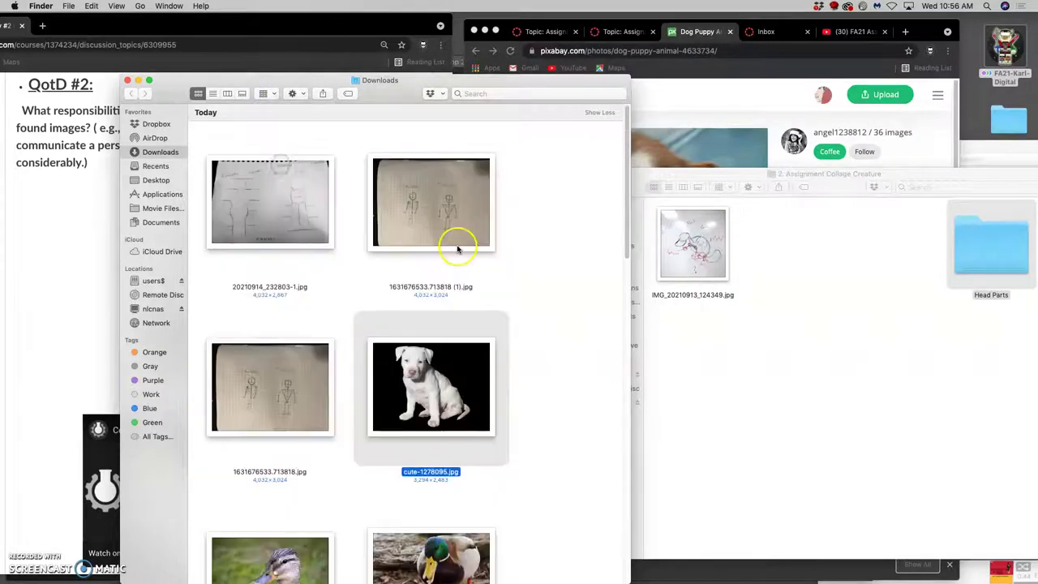
scroll(454, 280, down, 5)
scroll(446, 285, up, 1)
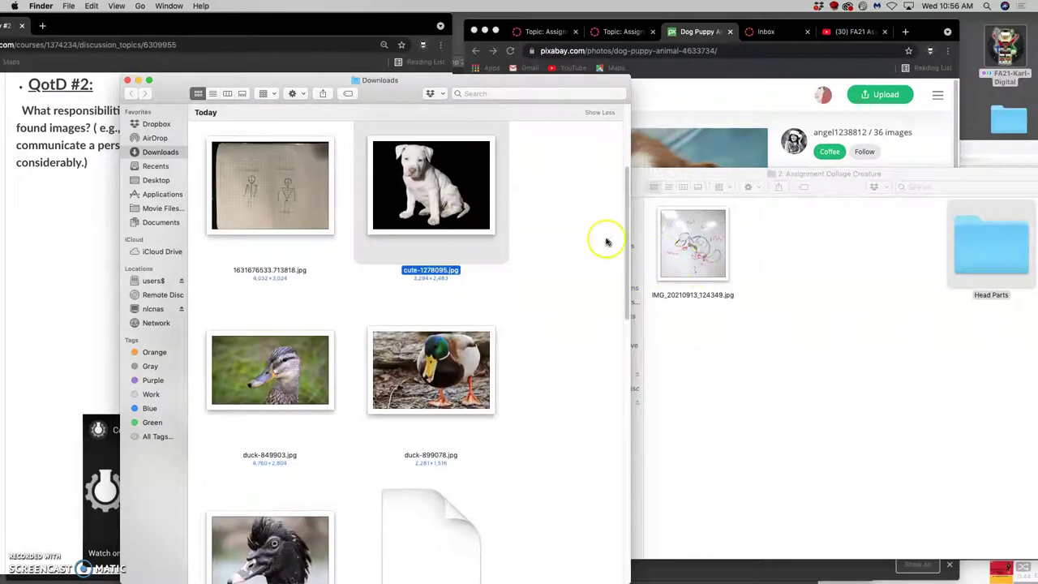
click(771, 310)
click(717, 243)
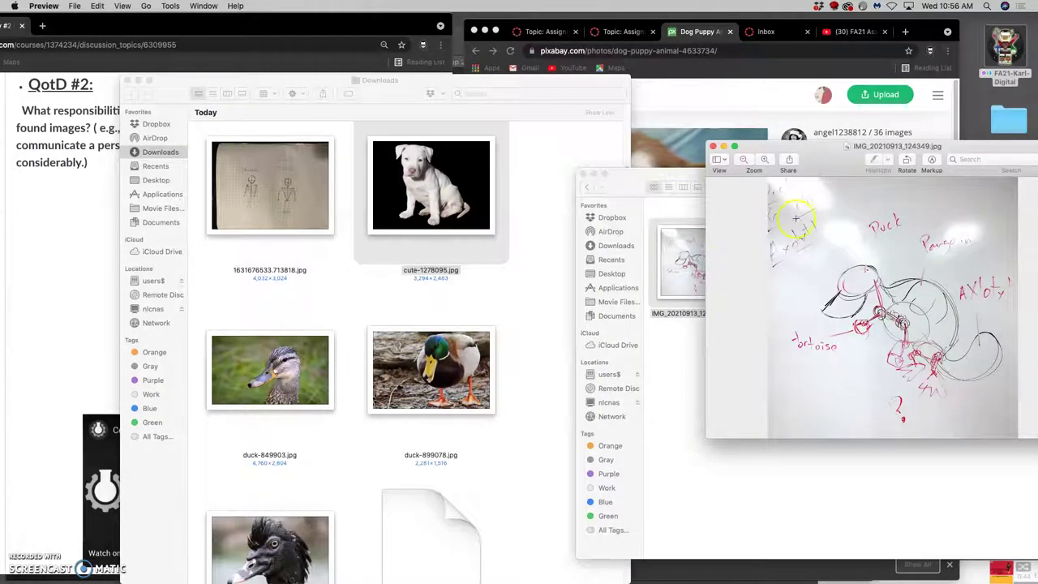
Step: Move the sketch preview to the upper left and search Pixabay for duck head
drag(842, 178, 366, 40)
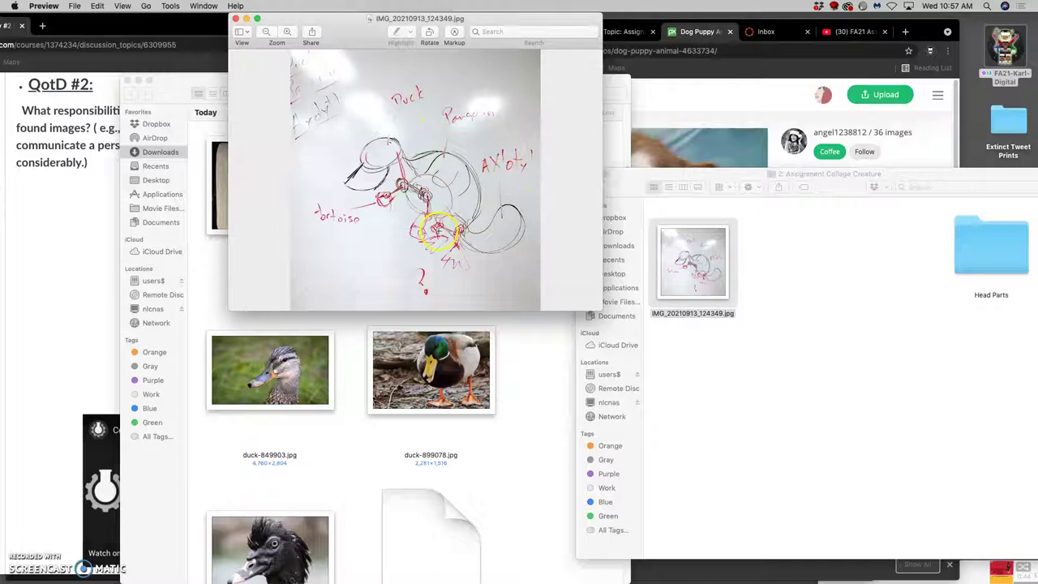
click(705, 102)
click(515, 94)
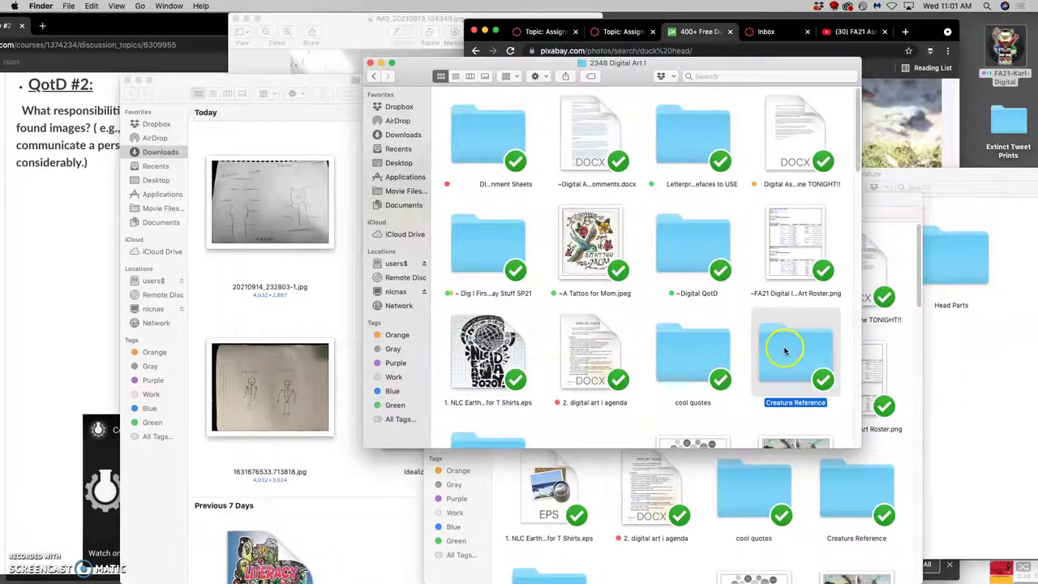
Step: Move Creature Reference into the Assignment Collage Creature folder, arrange the windows, and open it
drag(785, 350, 970, 350)
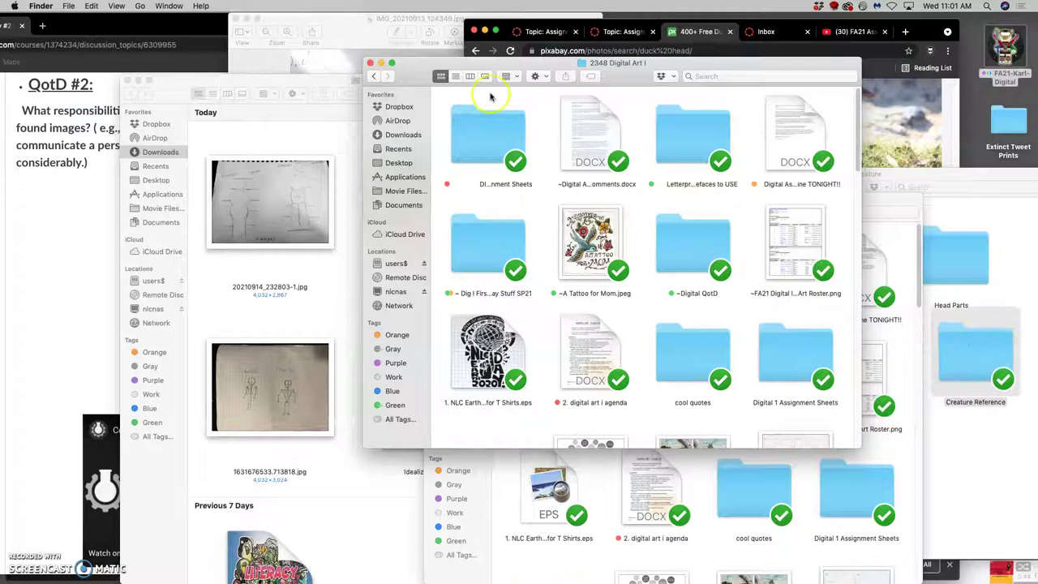
drag(381, 64, 441, 199)
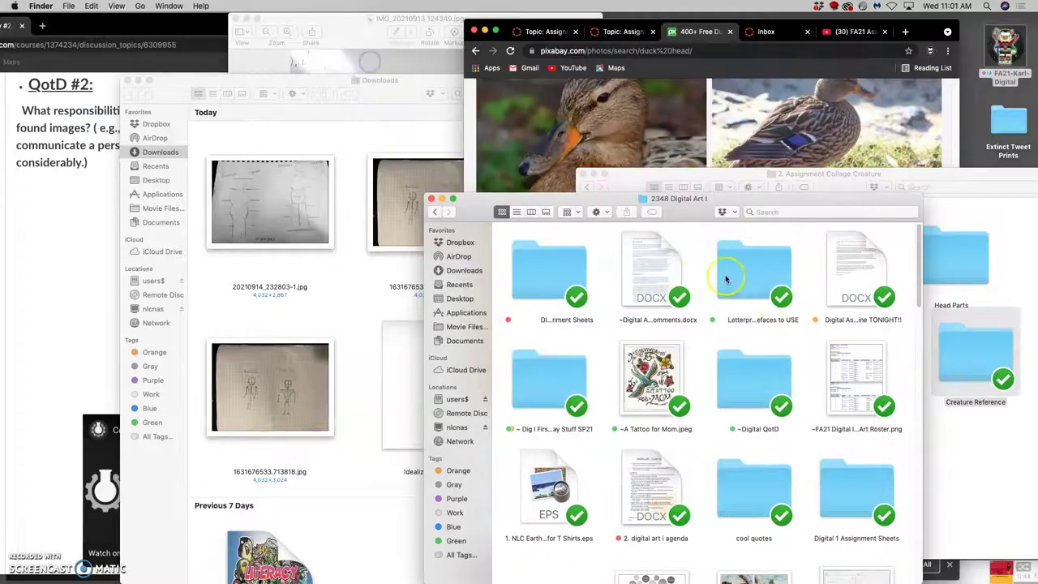
click(1009, 258)
drag(810, 173, 734, 85)
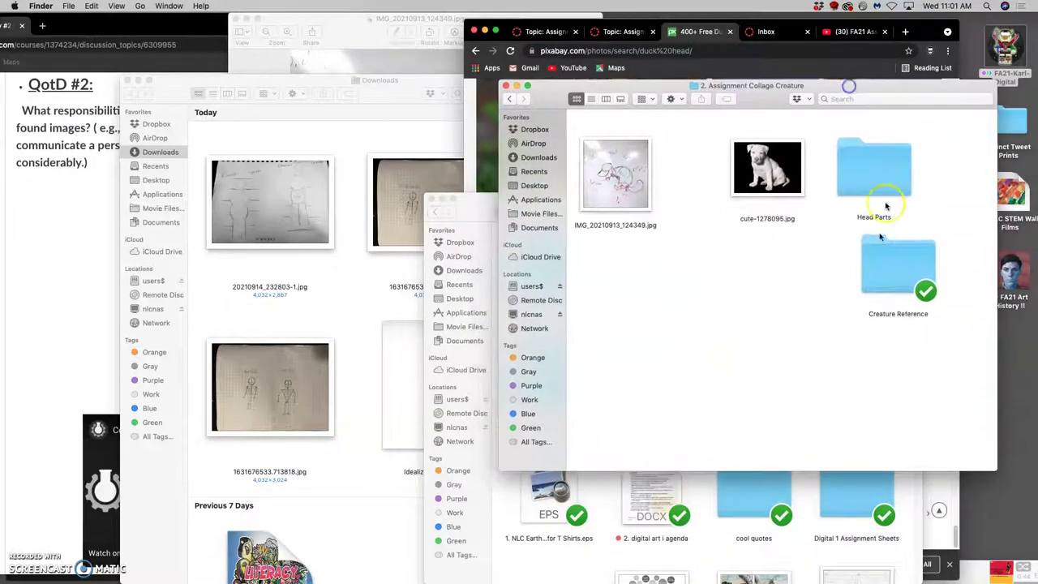
drag(876, 246, 866, 292)
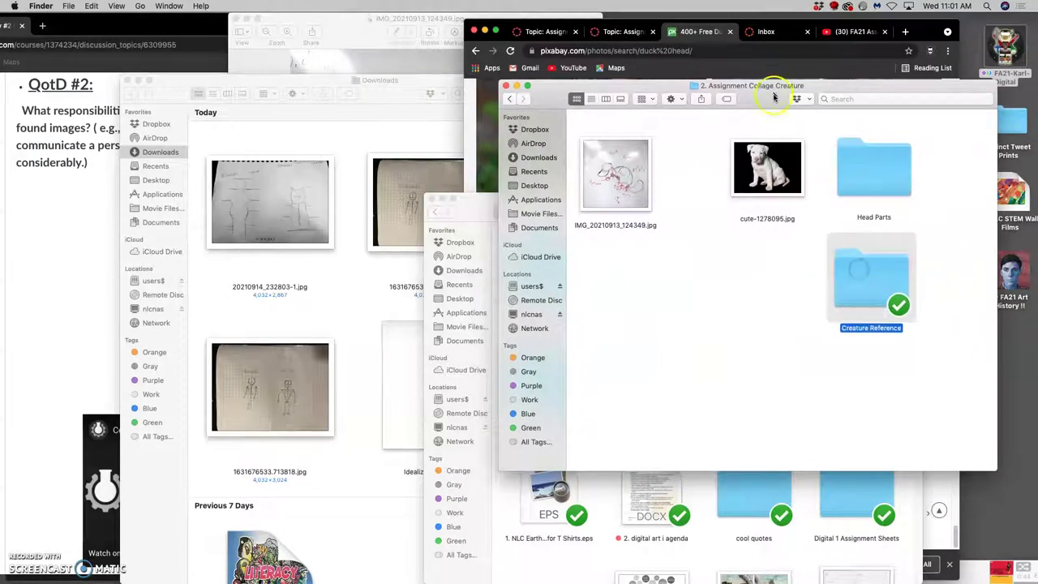
double_click(866, 296)
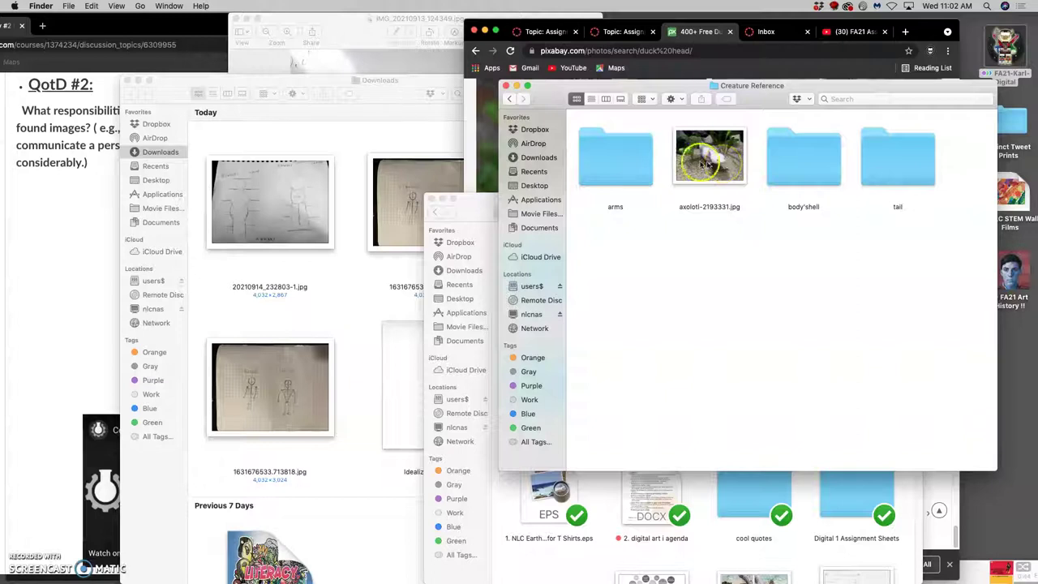
Step: Move the puppy image and Head Parts folder into Creature Reference, then open it
click(509, 99)
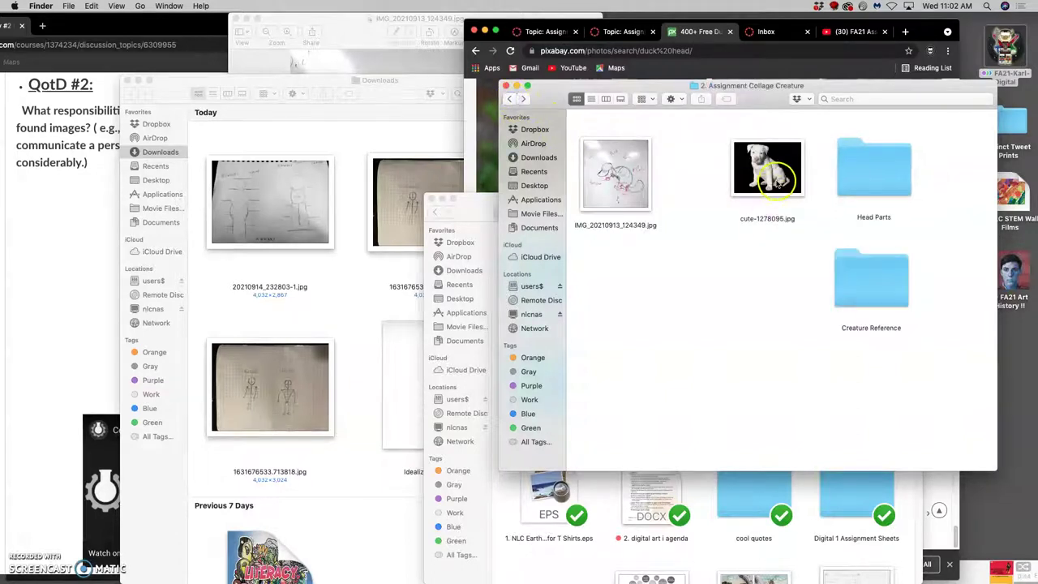
drag(770, 174, 870, 272)
drag(873, 212, 869, 264)
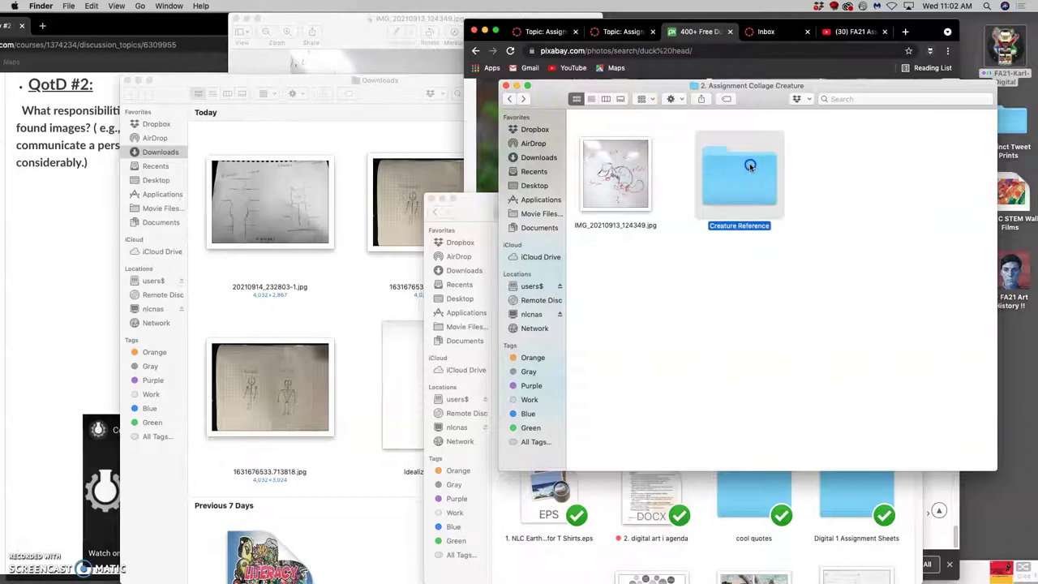
double_click(749, 163)
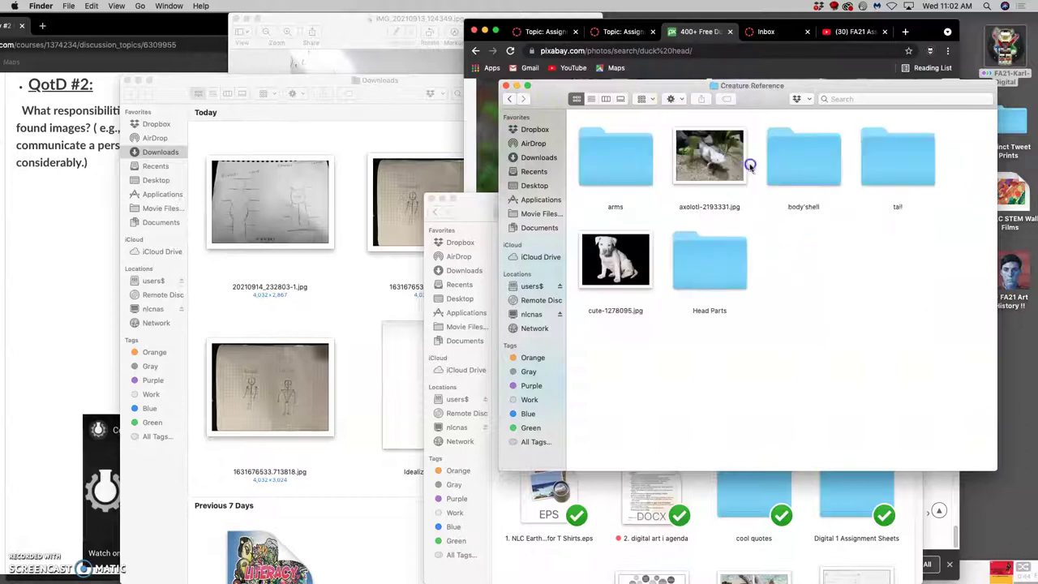
Step: Browse the arms and body shell folders, then open the IMG_20210913_124349.jpg sketch in Preview
double_click(639, 170)
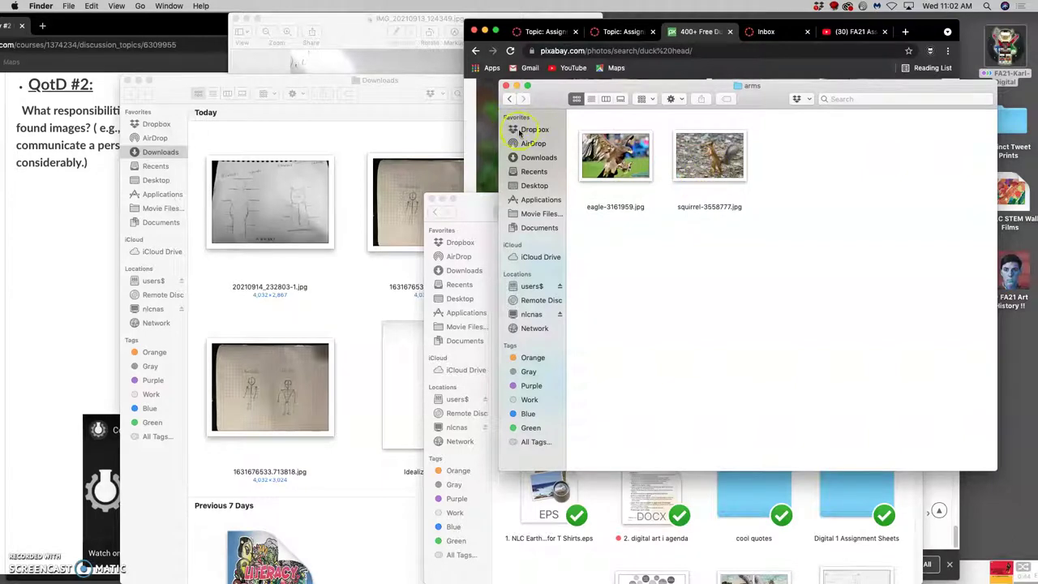
click(509, 98)
click(802, 169)
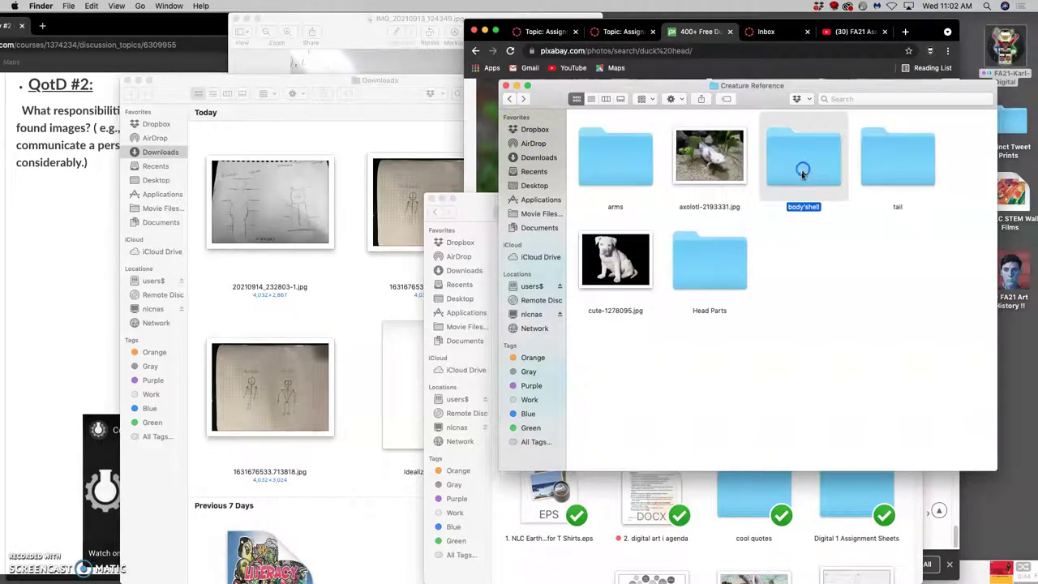
double_click(798, 174)
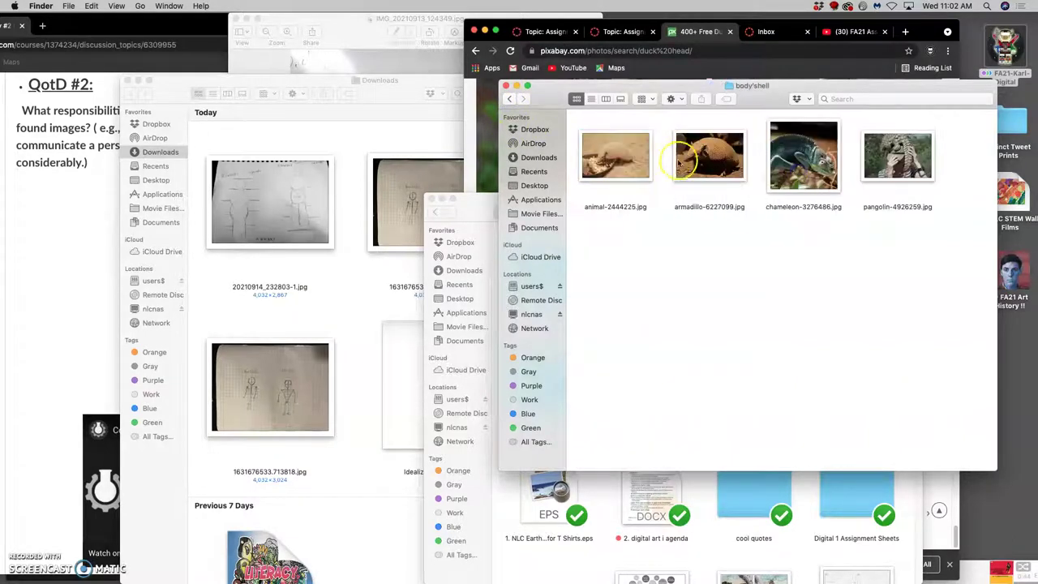
click(509, 98)
click(510, 99)
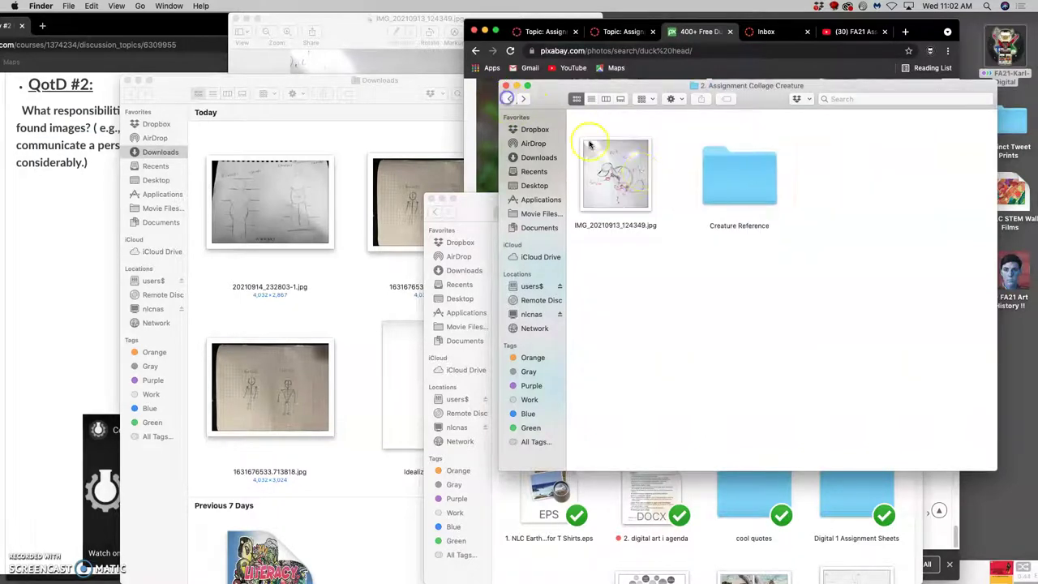
double_click(625, 177)
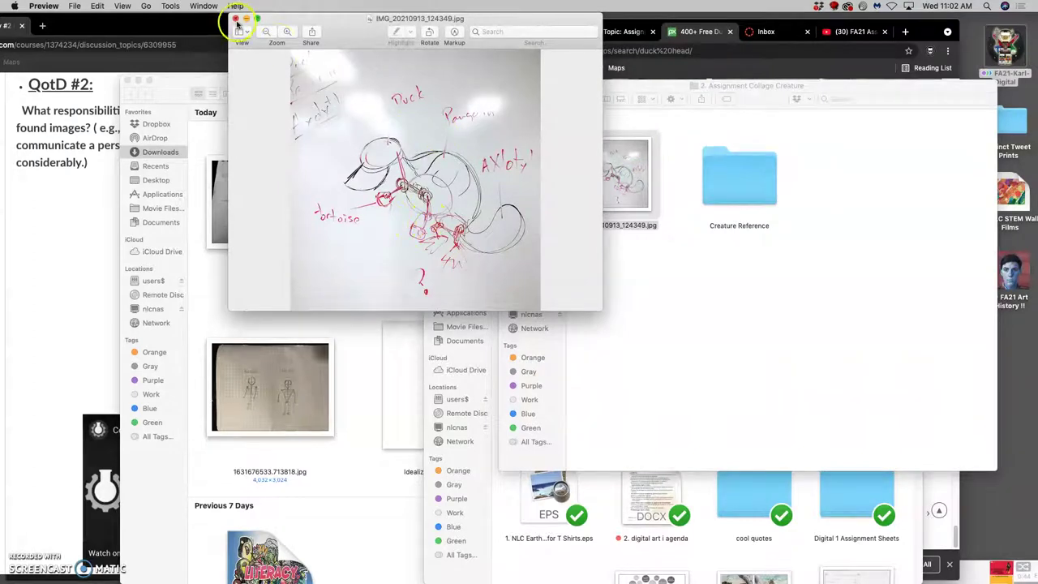
Step: Close the sketch preview and scroll the Canvas topic page down to the instructor's example reply
click(235, 18)
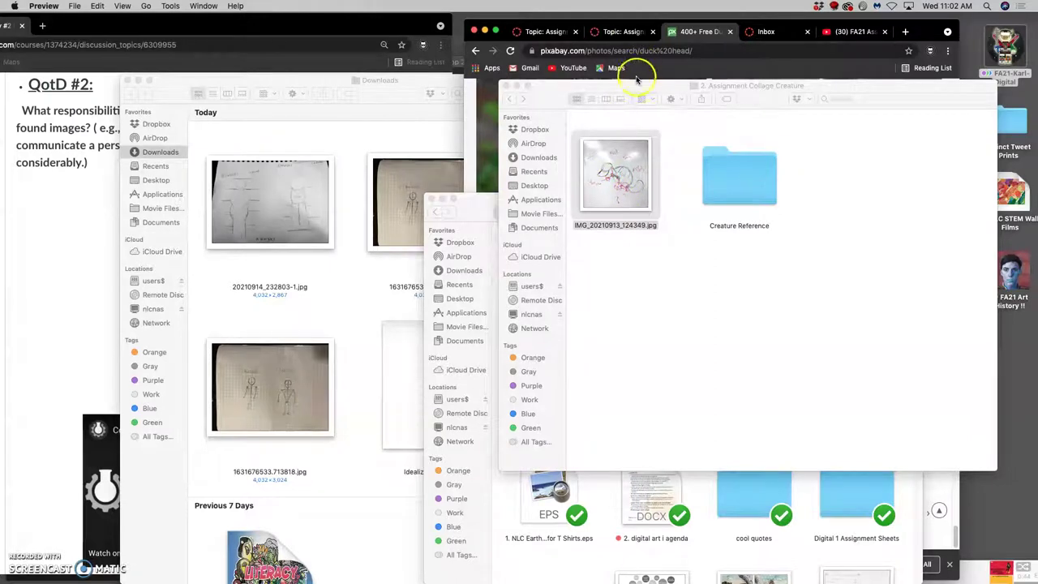
drag(636, 85, 757, 111)
click(620, 31)
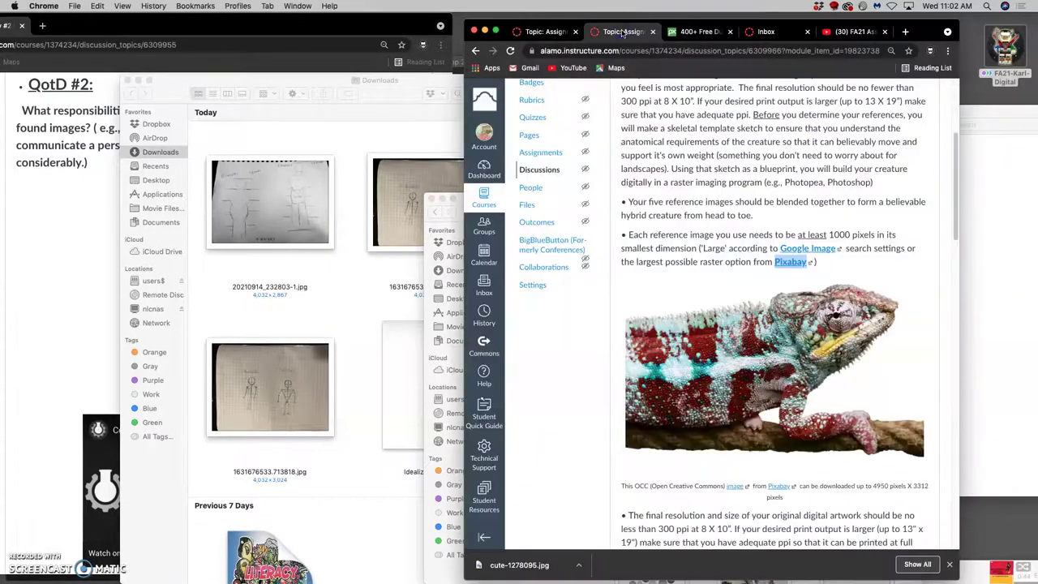
scroll(740, 278, down, 10)
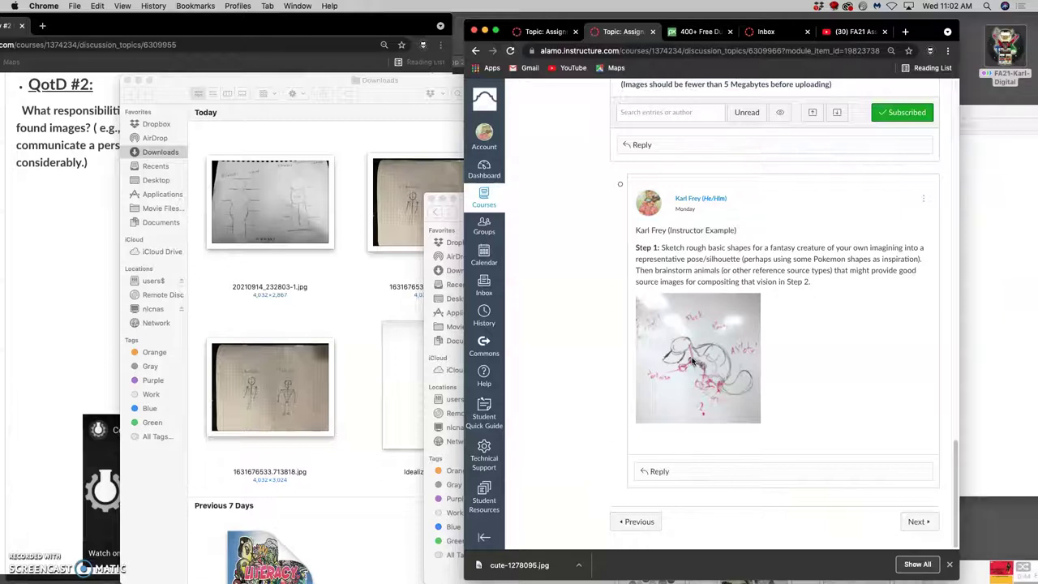
Step: Start a 'cool dragon design' search in a new tab and reopen the whiteboard sketch in Preview
click(904, 31)
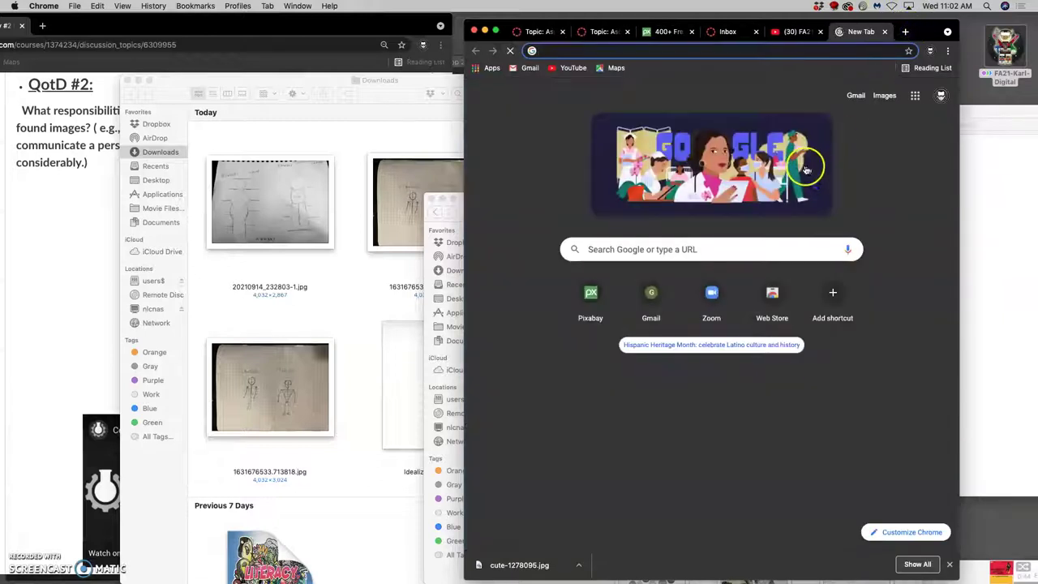
text(cool)
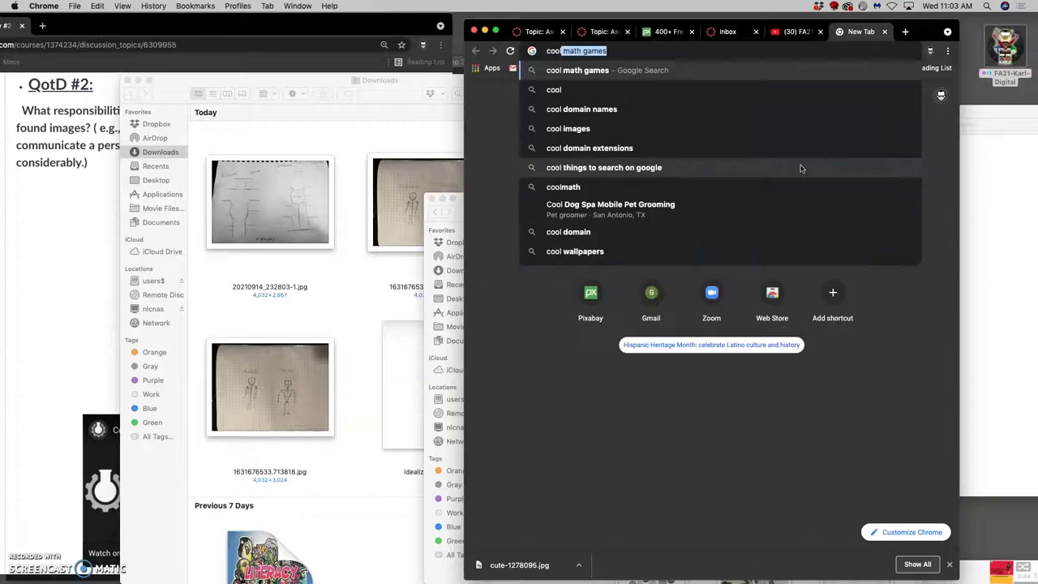
text( dr)
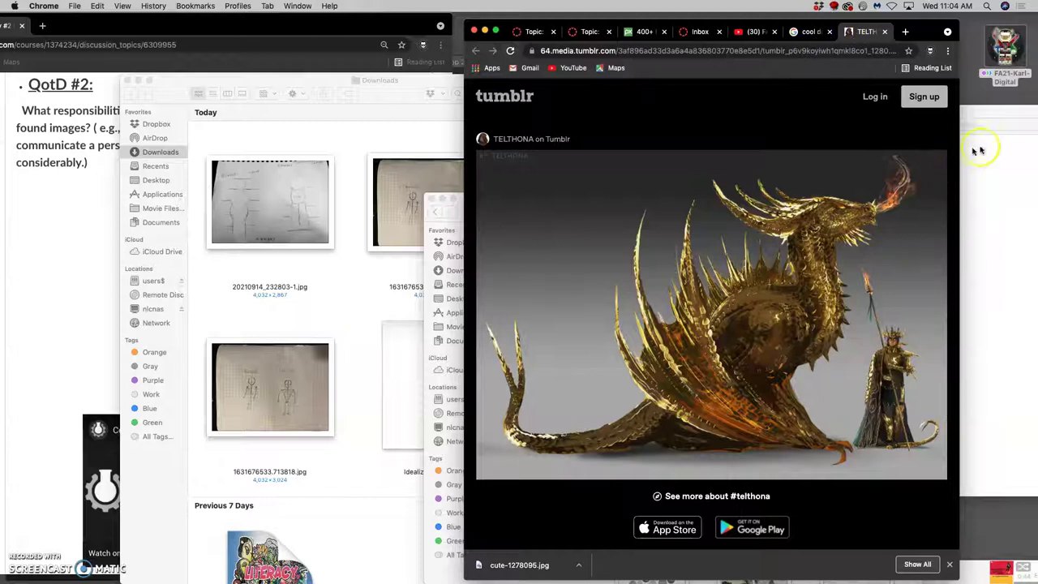
click(992, 150)
double_click(738, 189)
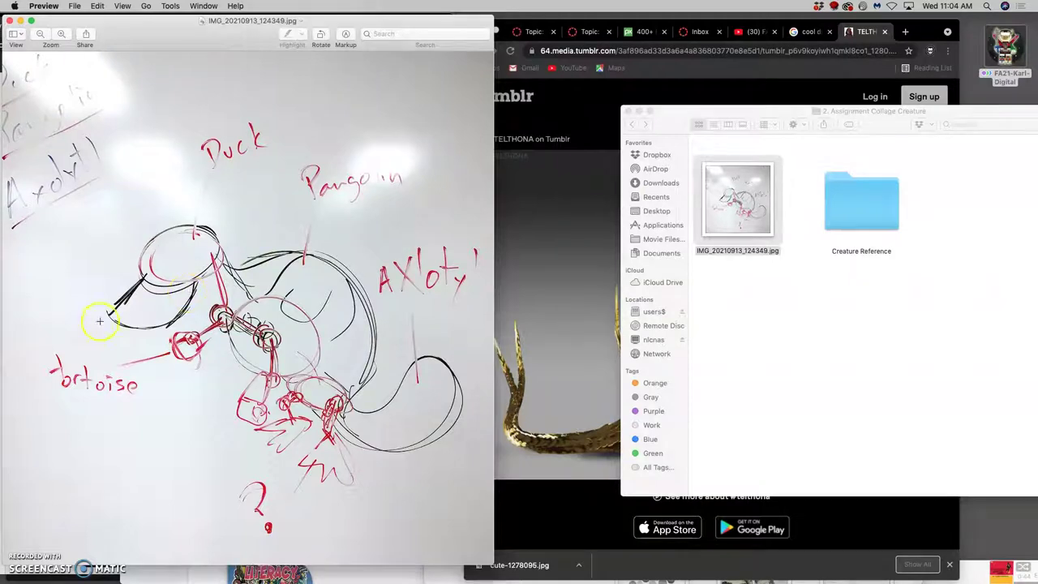
Step: Close the Tumblr dragon page and enlarge the winged dragon concept art in the Google Images results
click(546, 281)
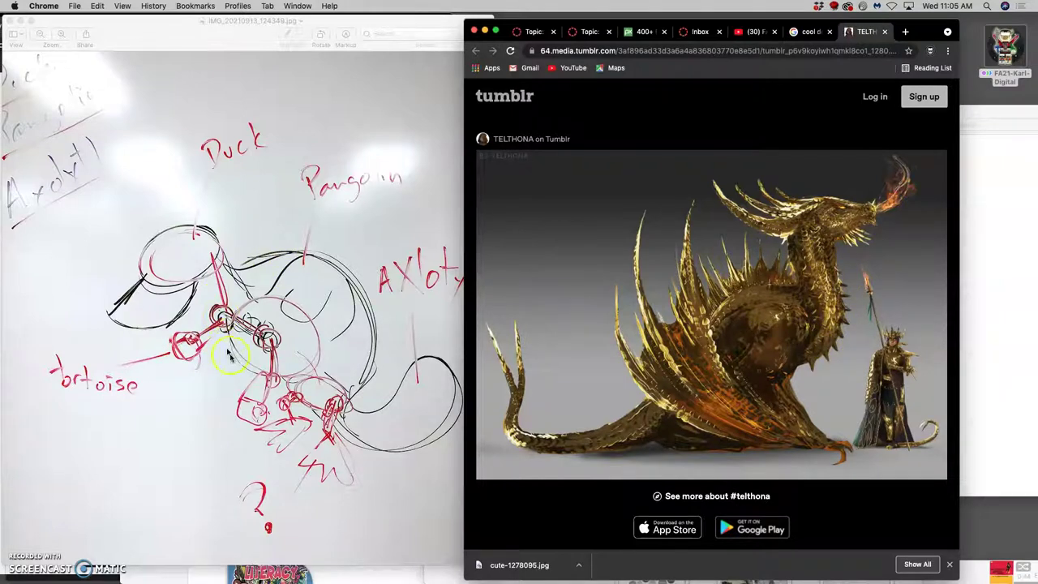
click(884, 31)
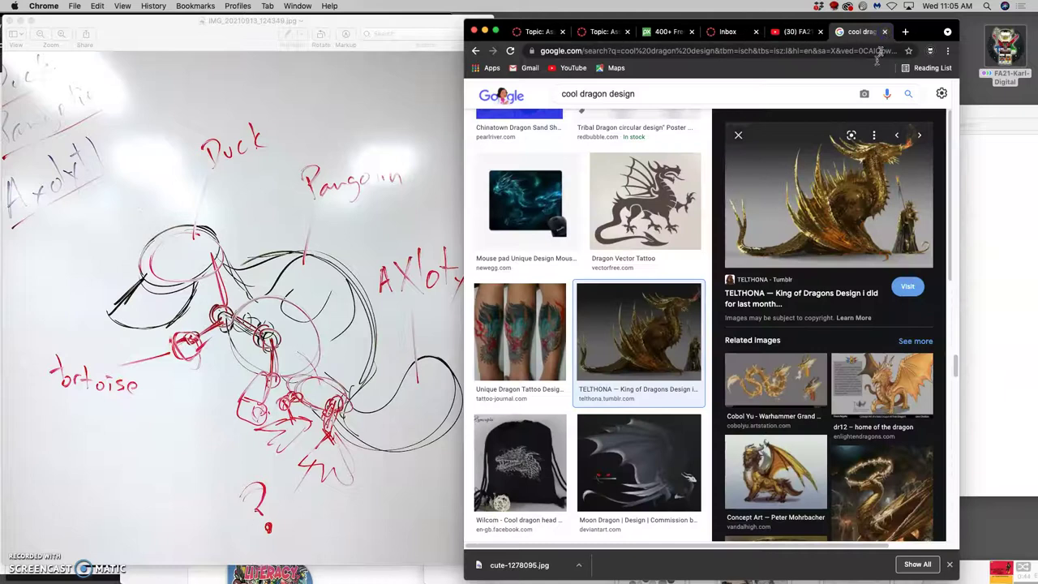
scroll(683, 262, down, 3)
scroll(683, 262, down, 2)
click(790, 460)
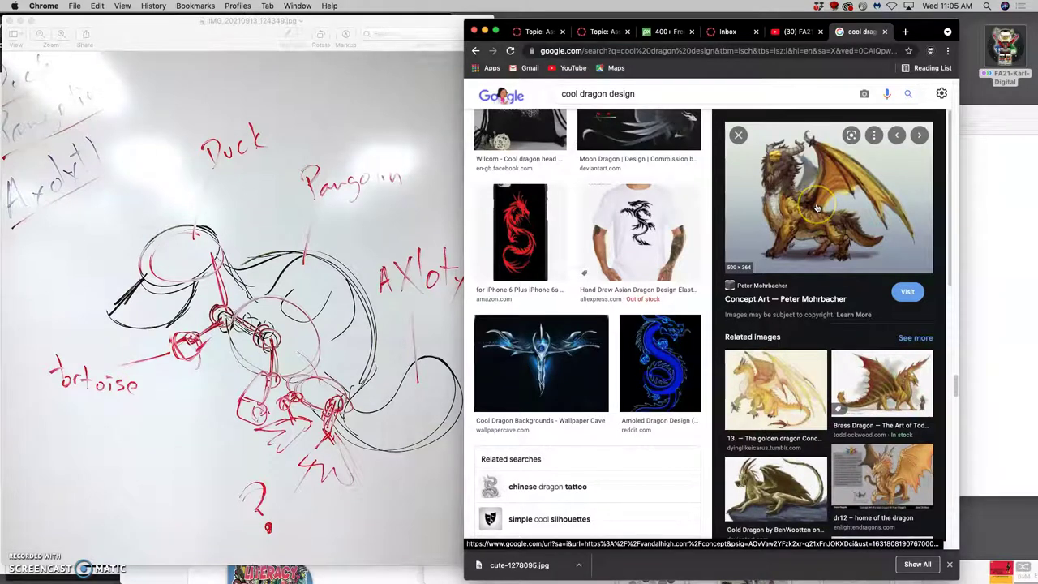
scroll(816, 208, down, 5)
scroll(817, 208, down, 3)
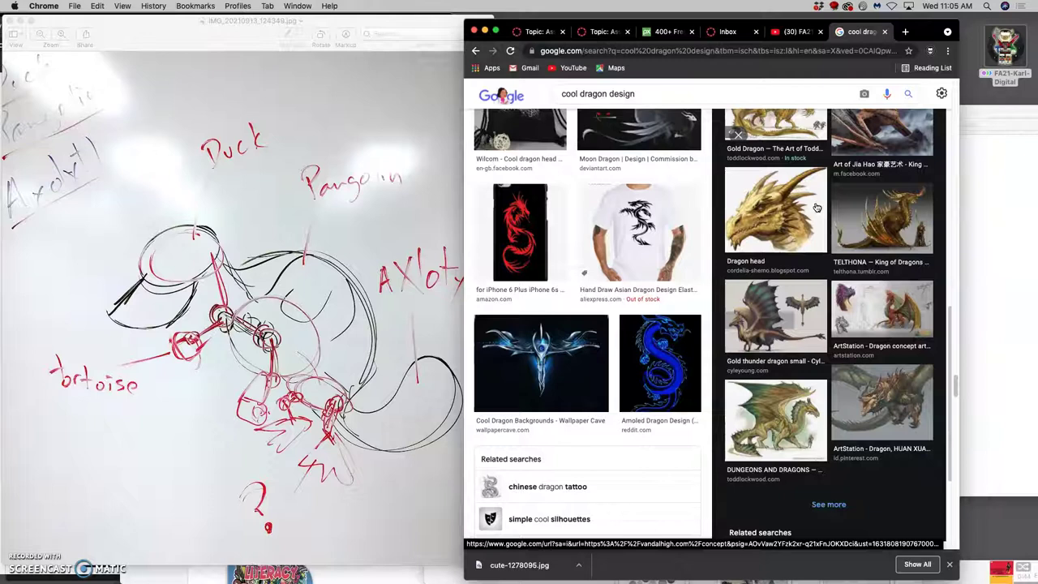
scroll(816, 208, up, 8)
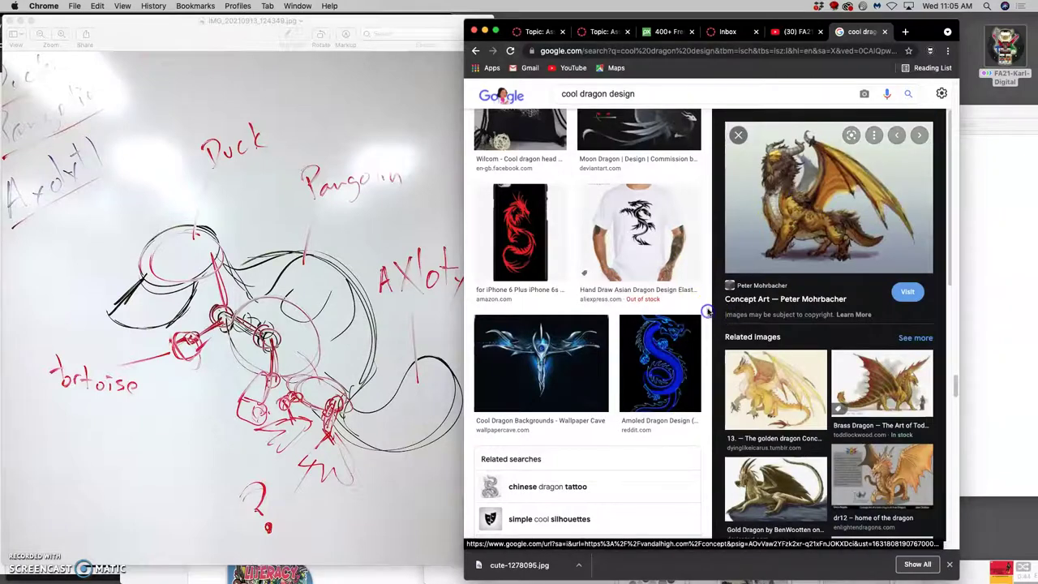
scroll(707, 310, down, 5)
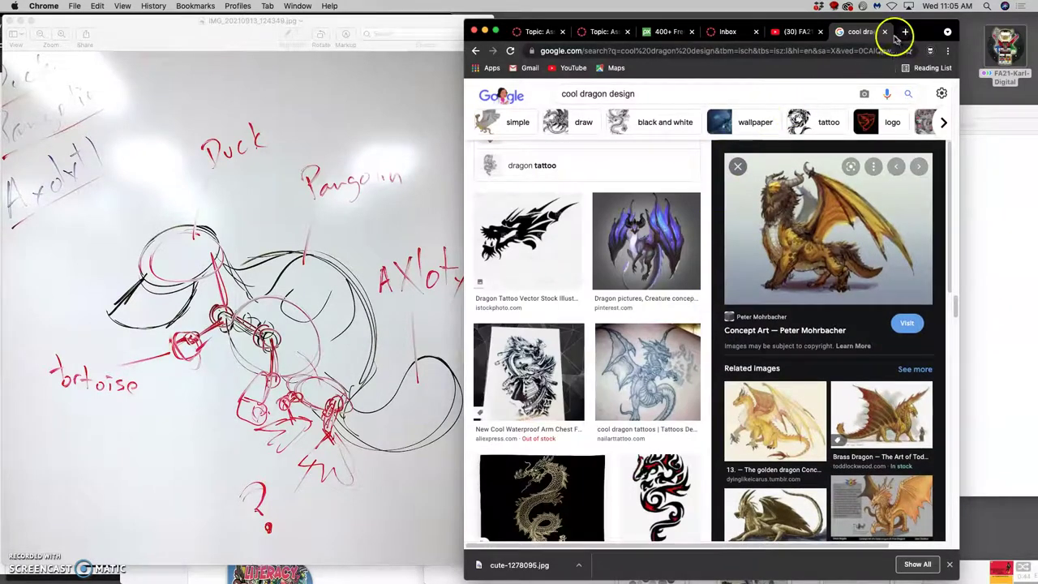
triple_click(644, 98)
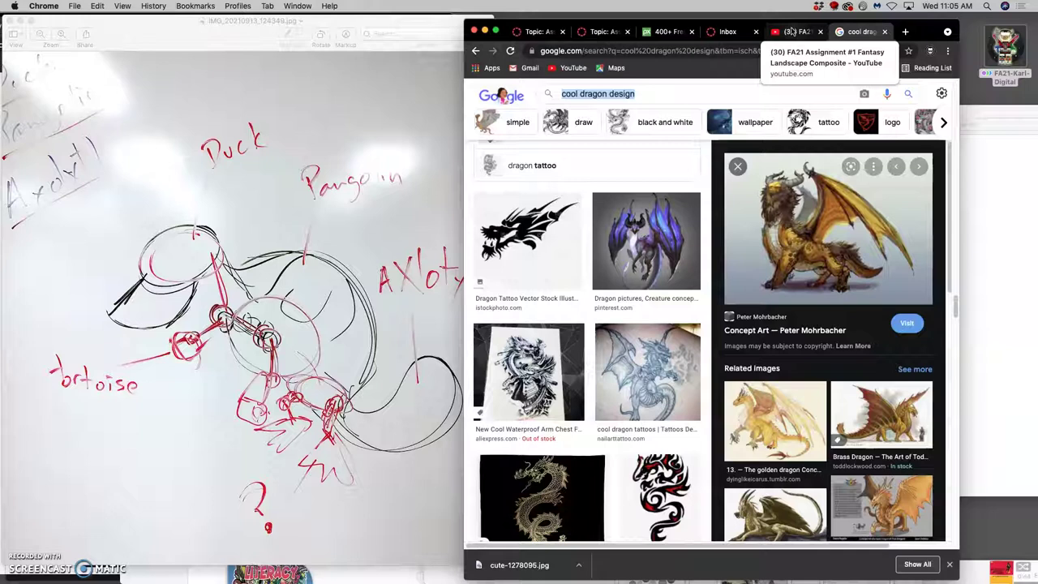
Step: Scroll through Pixabay's duck head results, reviewing the muscovy and mallard head photos
click(673, 34)
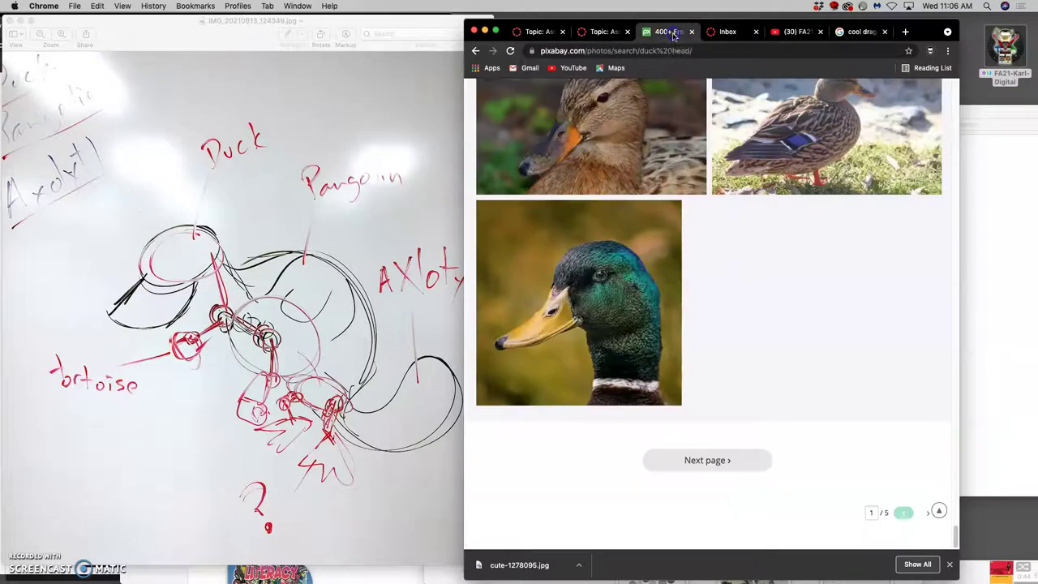
scroll(734, 202, up, 10)
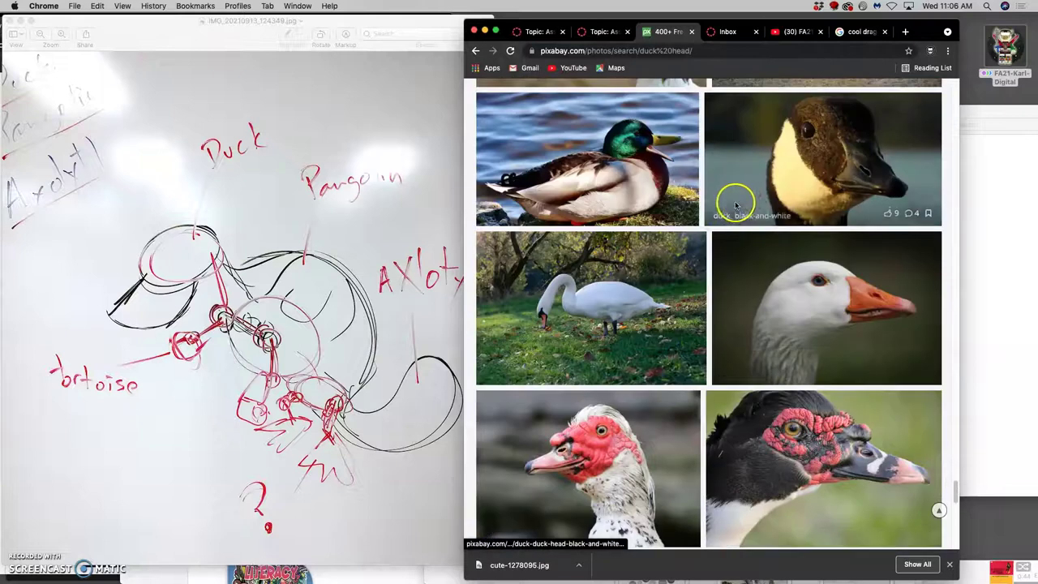
scroll(764, 217, down, 3)
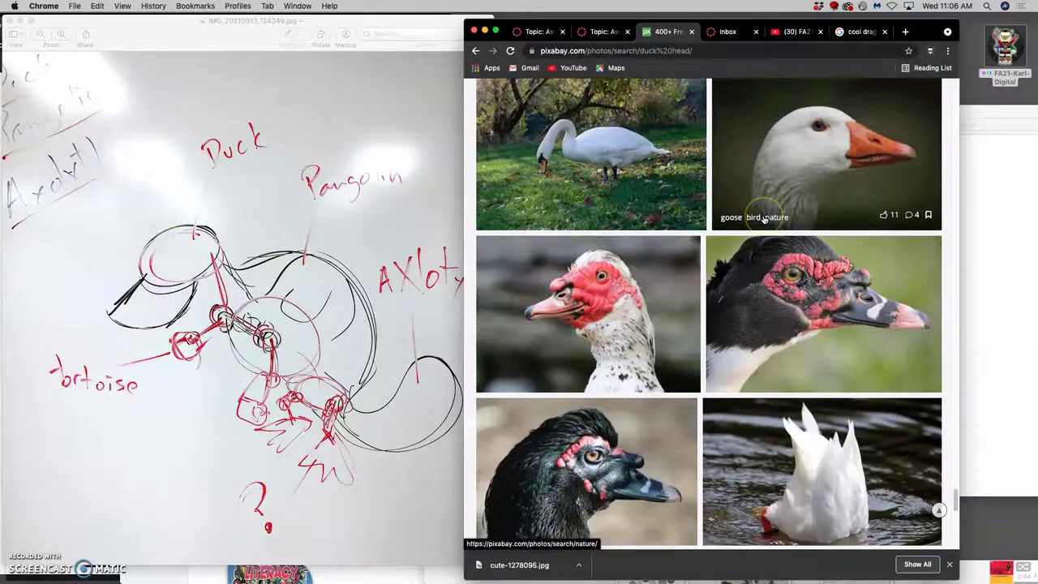
scroll(764, 217, down, 2)
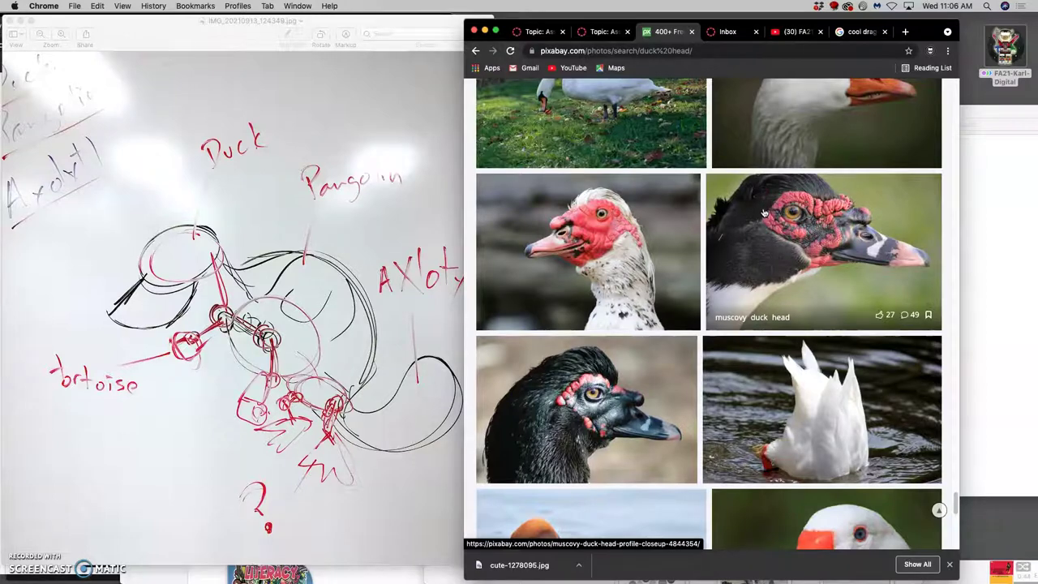
scroll(737, 118, down, 15)
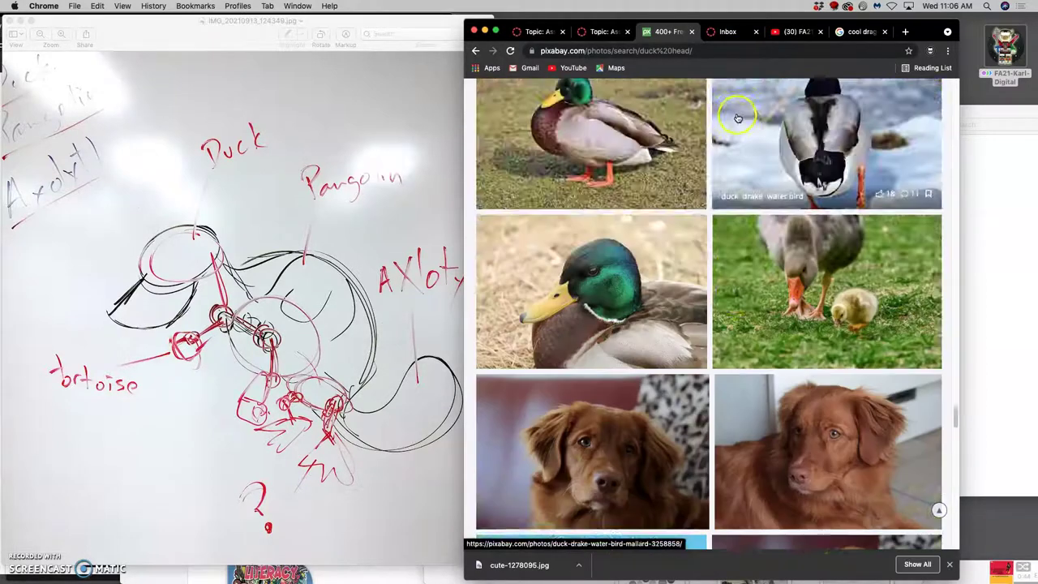
scroll(737, 118, up, 15)
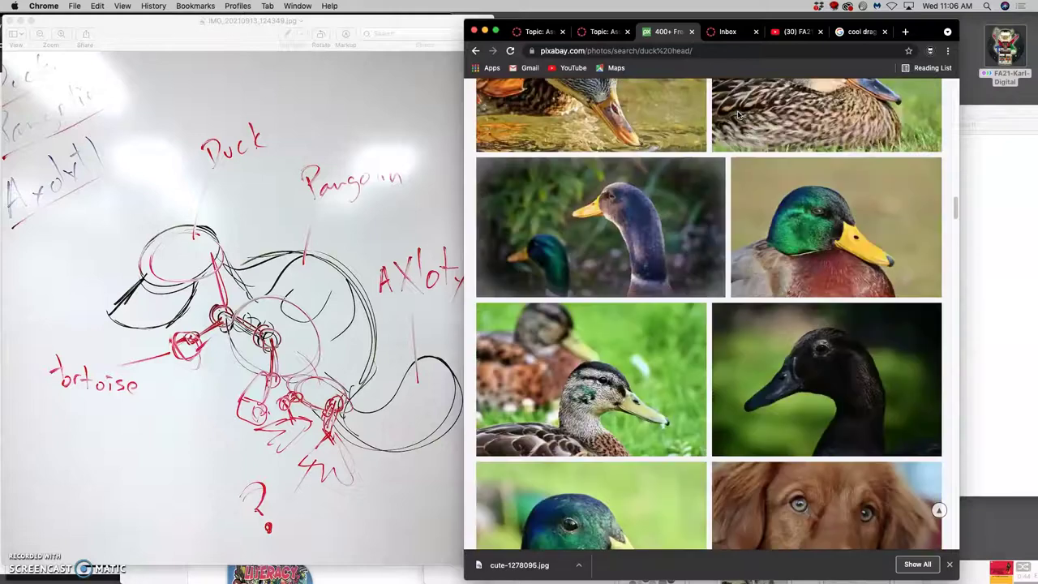
Step: Replace the cool dragon design query with 'axolotl', scroll the results, then return to the top
click(863, 32)
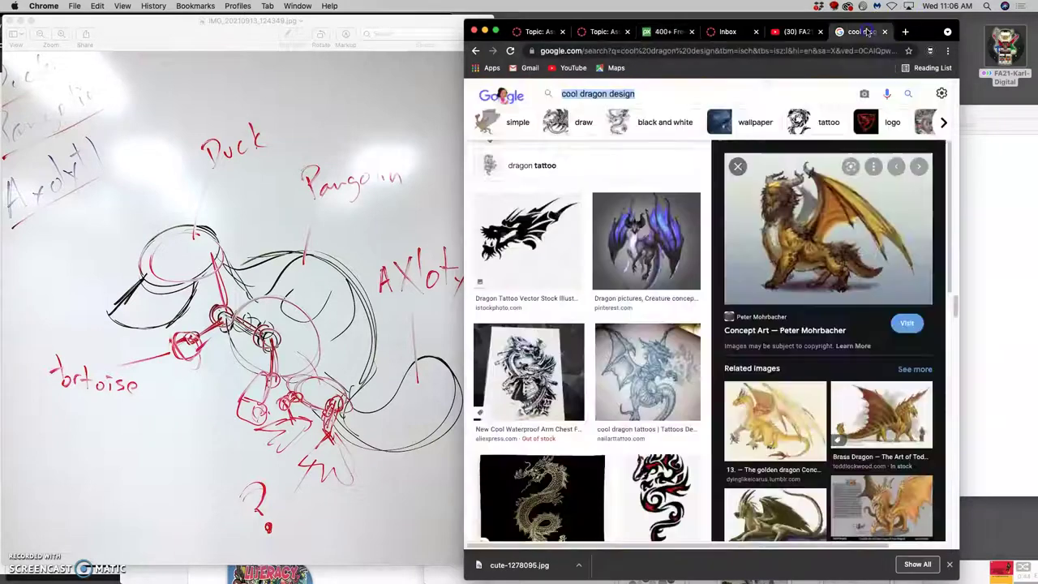
click(649, 95)
click(558, 89)
drag(637, 94, 546, 95)
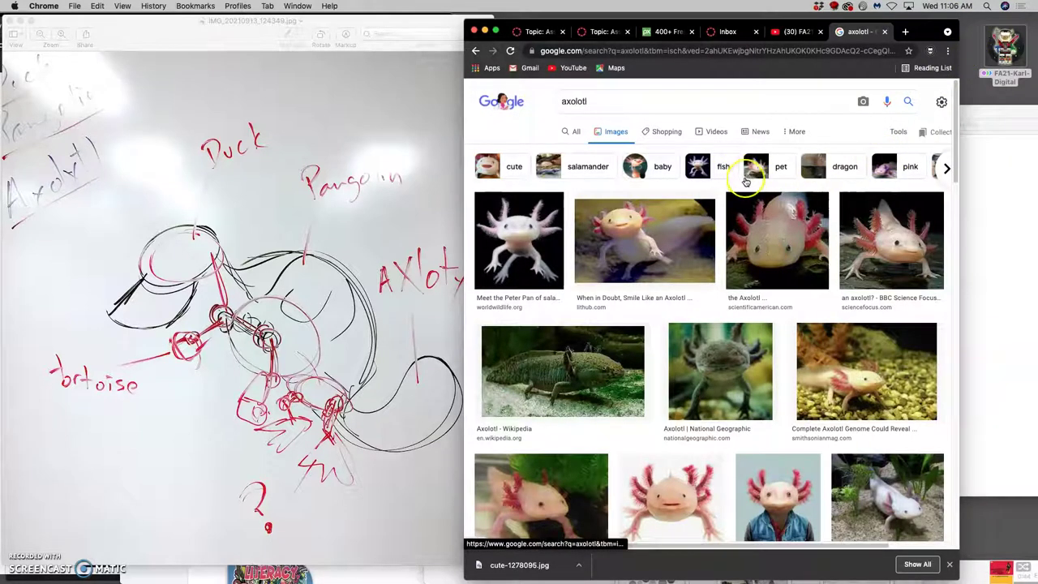
scroll(745, 183, down, 3)
scroll(745, 182, down, 10)
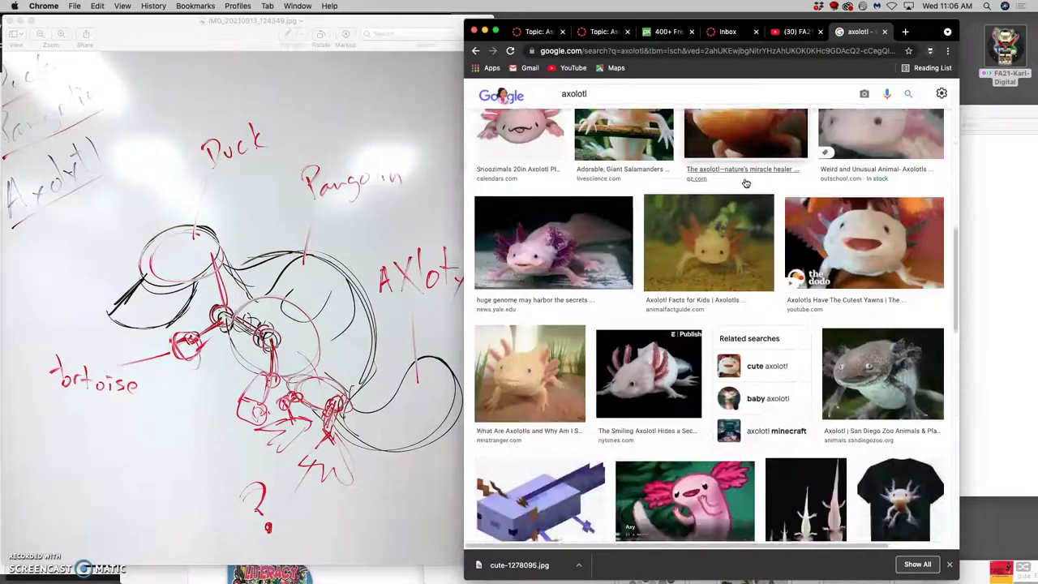
scroll(745, 182, down, 15)
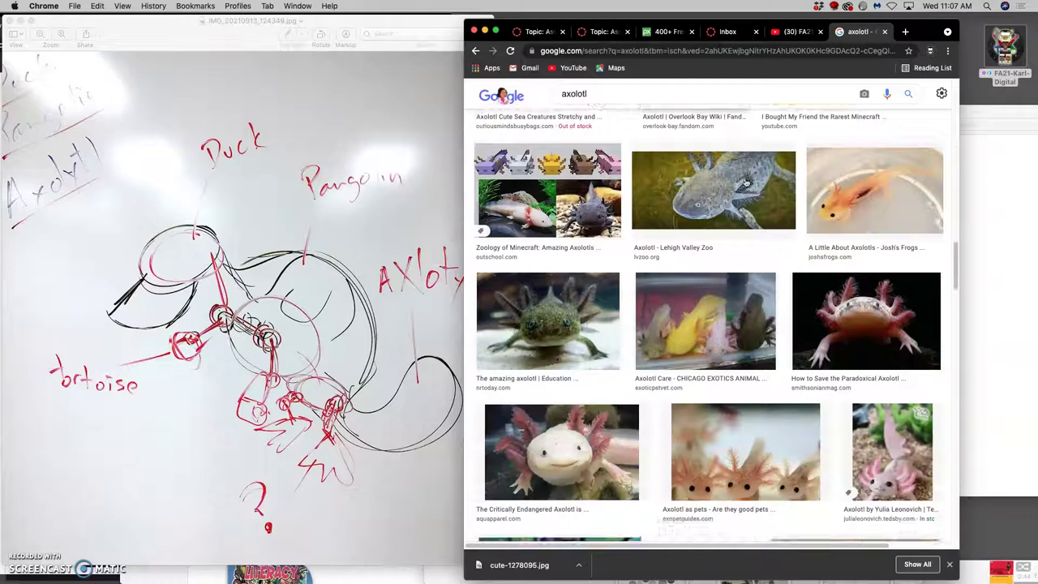
scroll(745, 182, down, 10)
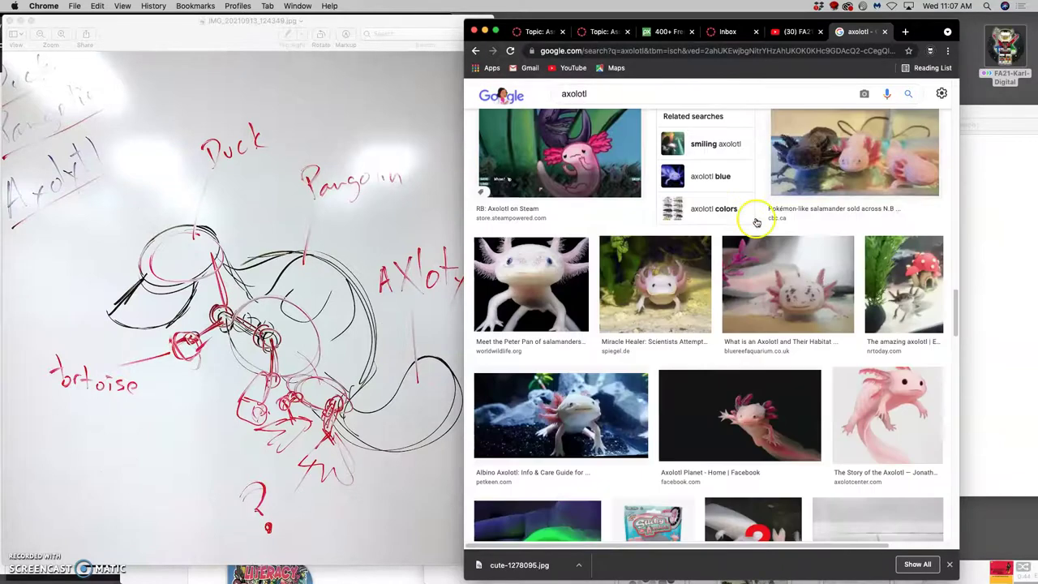
key(Home)
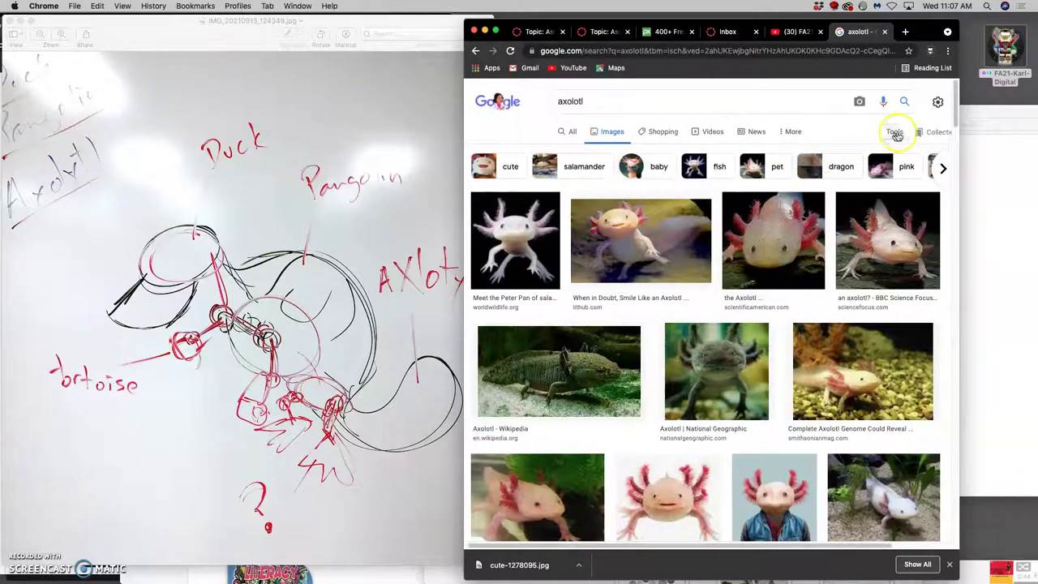
Step: Filter the axolotl image results to Large size and Creative Commons licenses
click(896, 134)
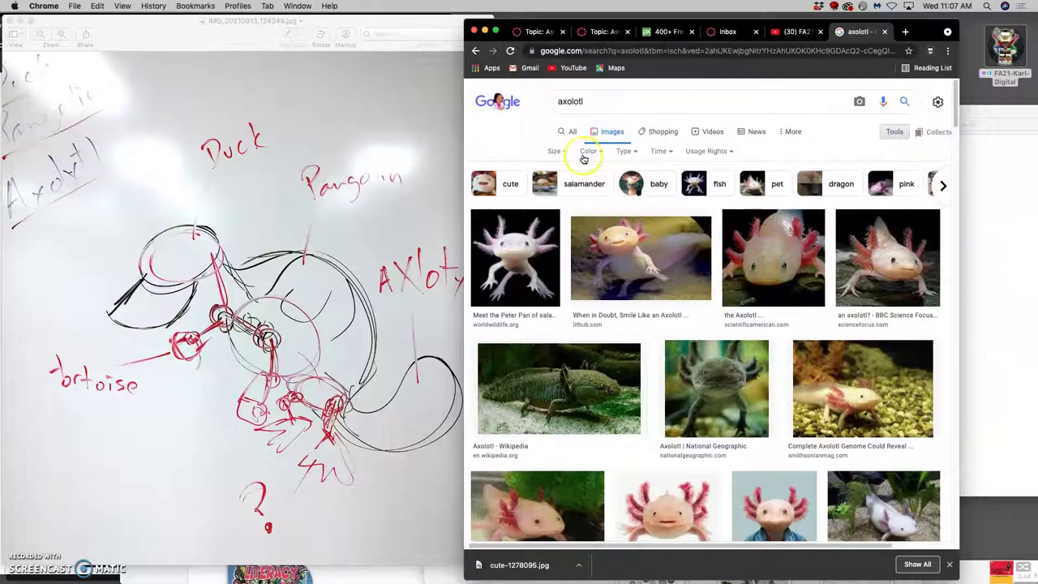
click(564, 154)
click(563, 186)
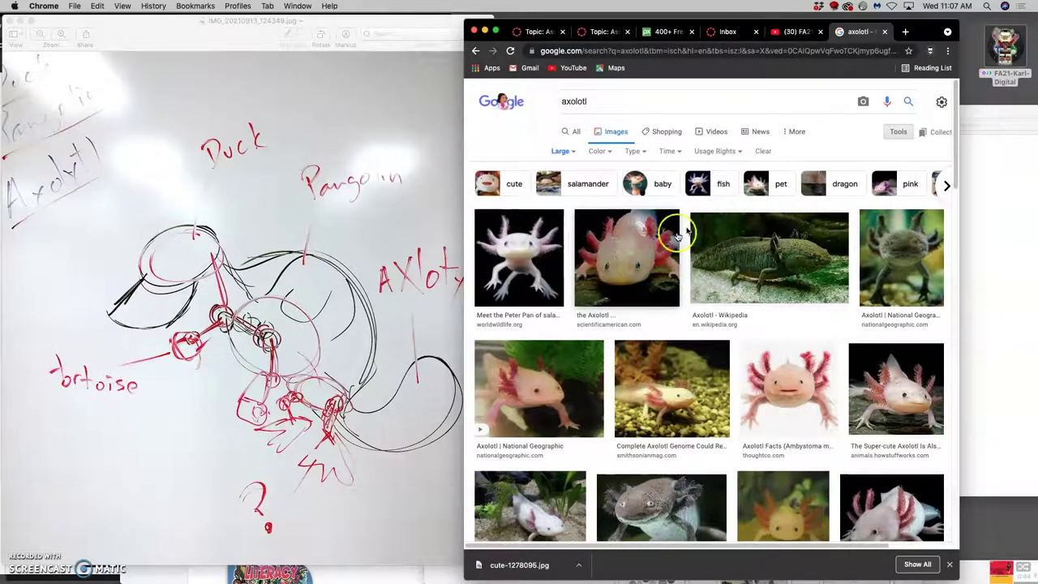
click(716, 151)
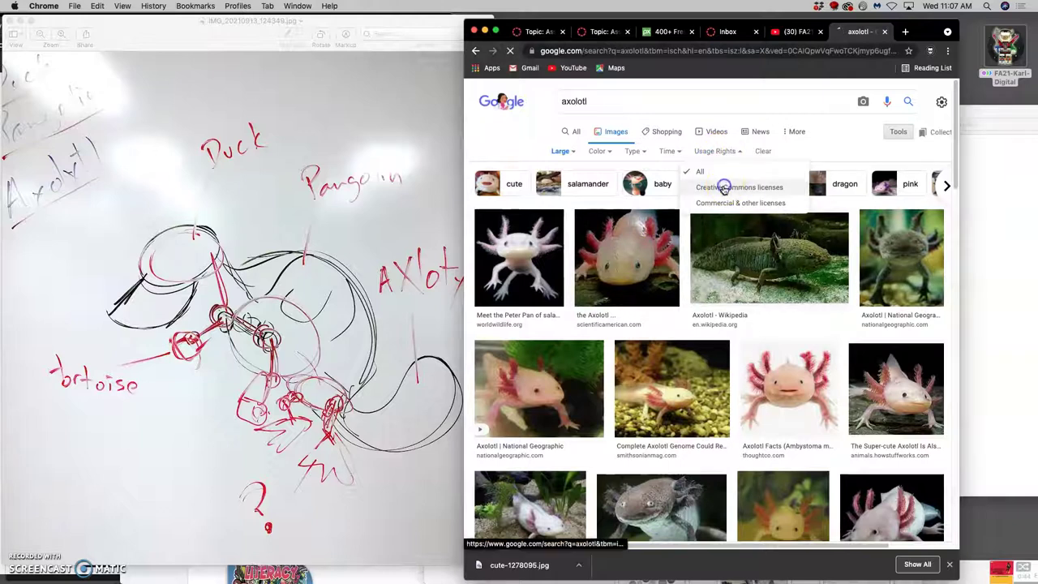
Step: Scroll through the filtered leucistic, albino, gold and wild-type axolotl photos to the Flickr image
scroll(720, 241, down, 3)
scroll(720, 242, down, 5)
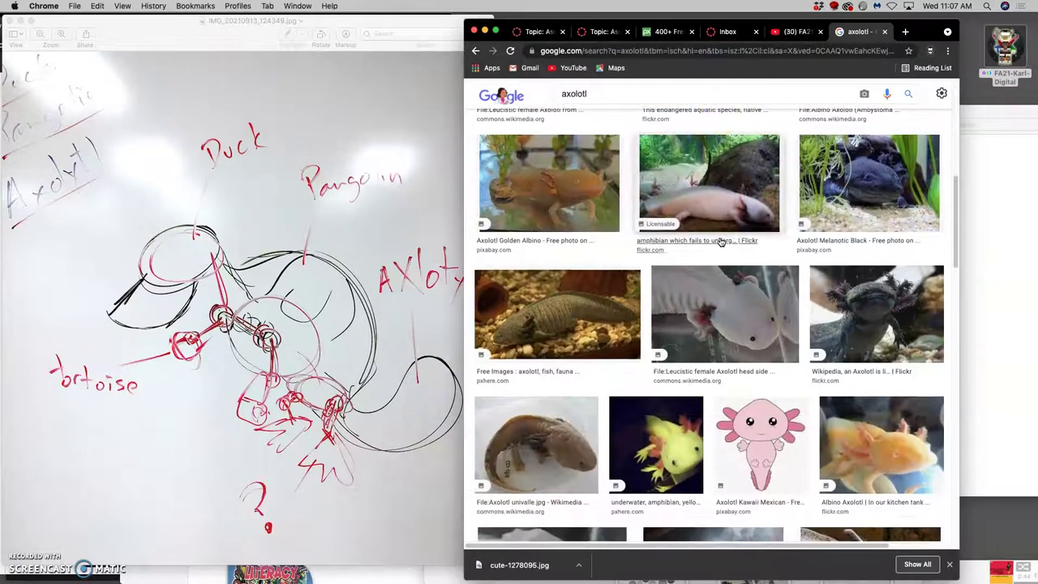
scroll(720, 242, down, 8)
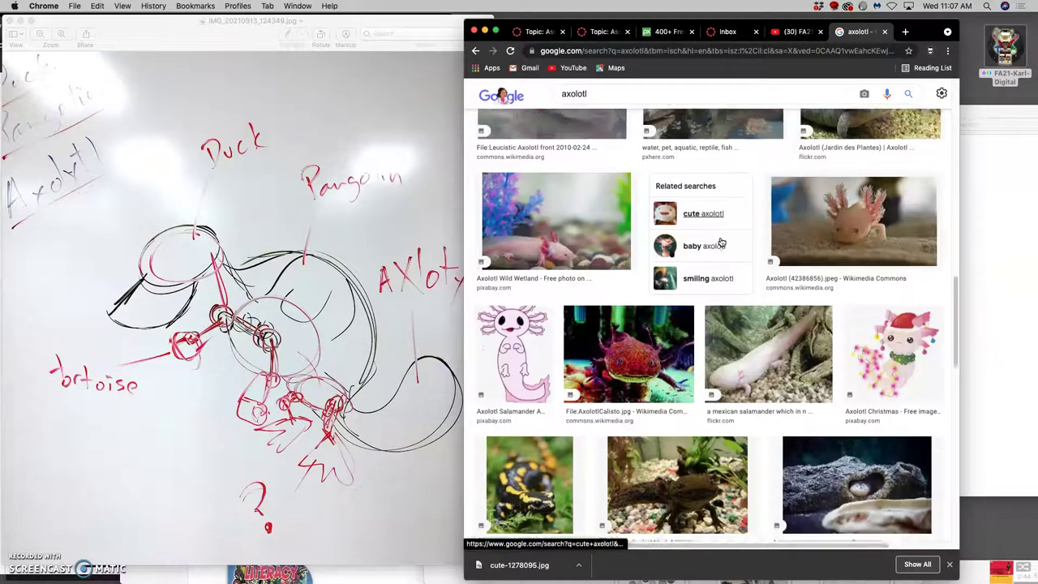
scroll(719, 241, down, 8)
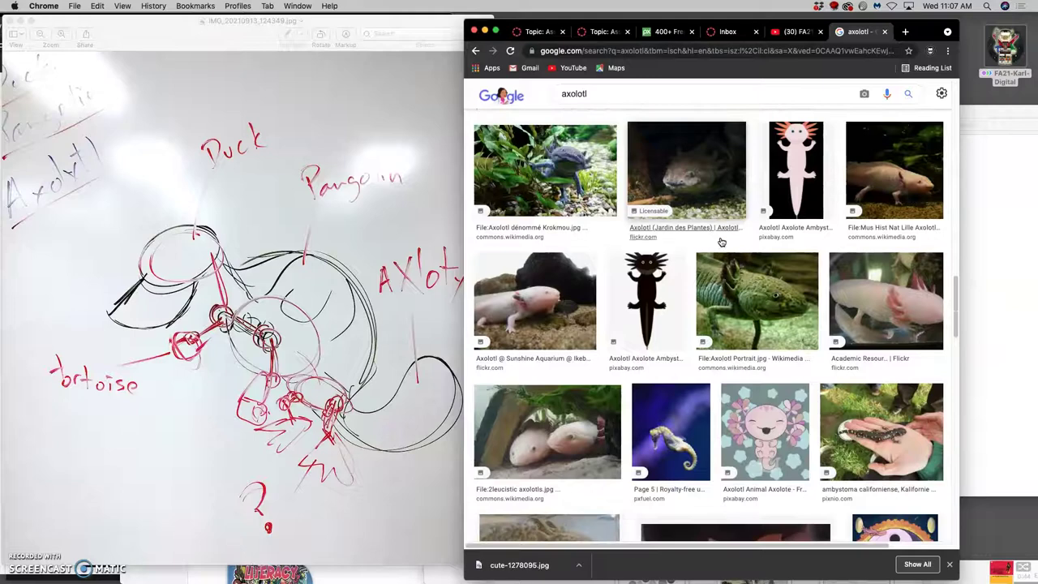
scroll(721, 242, down, 2)
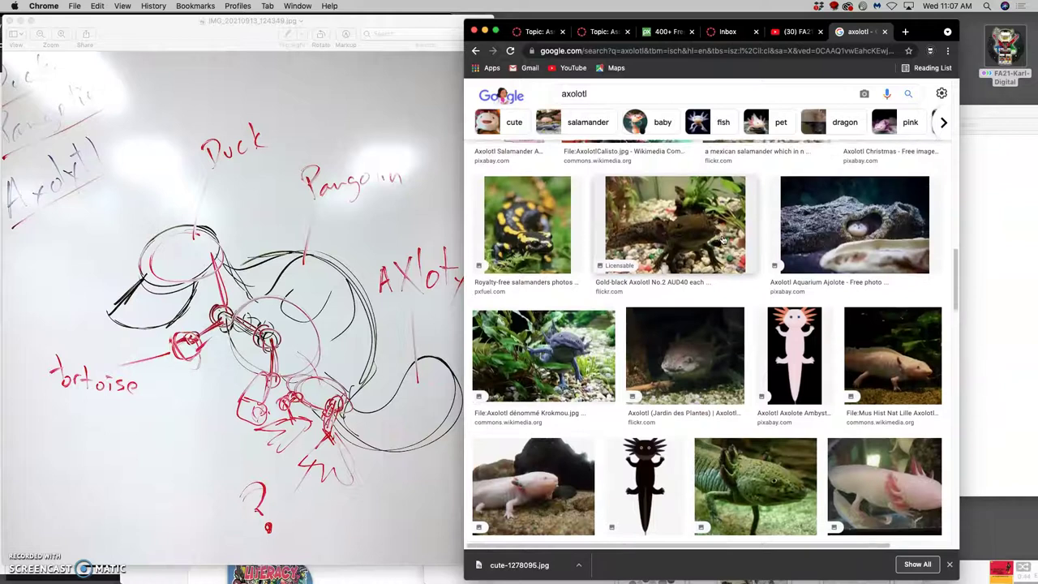
scroll(722, 240, up, 2)
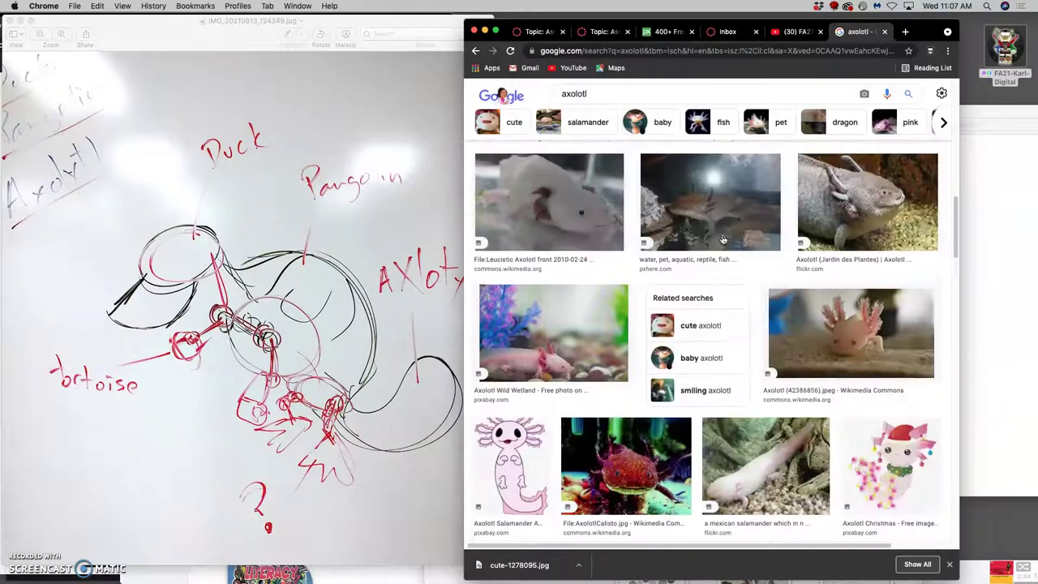
scroll(722, 240, down, 6)
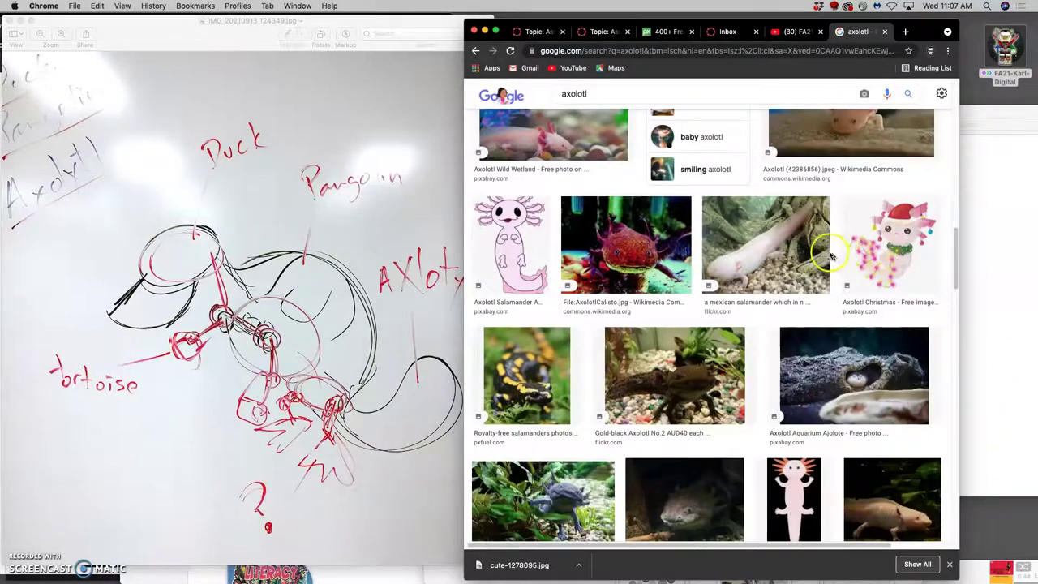
scroll(814, 247, up, 10)
scroll(809, 250, down, 3)
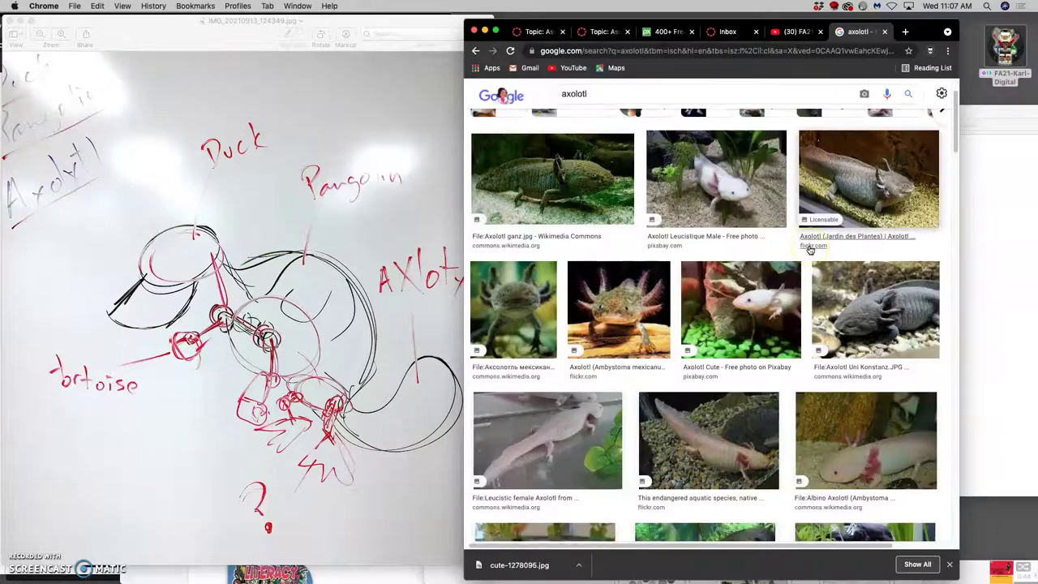
scroll(809, 250, down, 2)
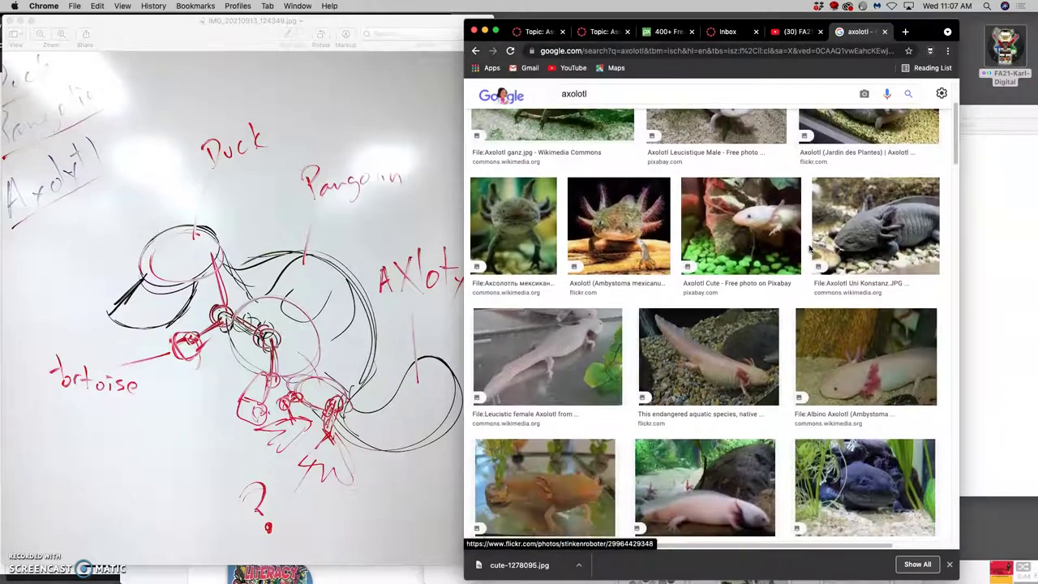
Step: Open the axolotl photo's Flickr page in a new tab and scroll down to its license details
click(706, 362)
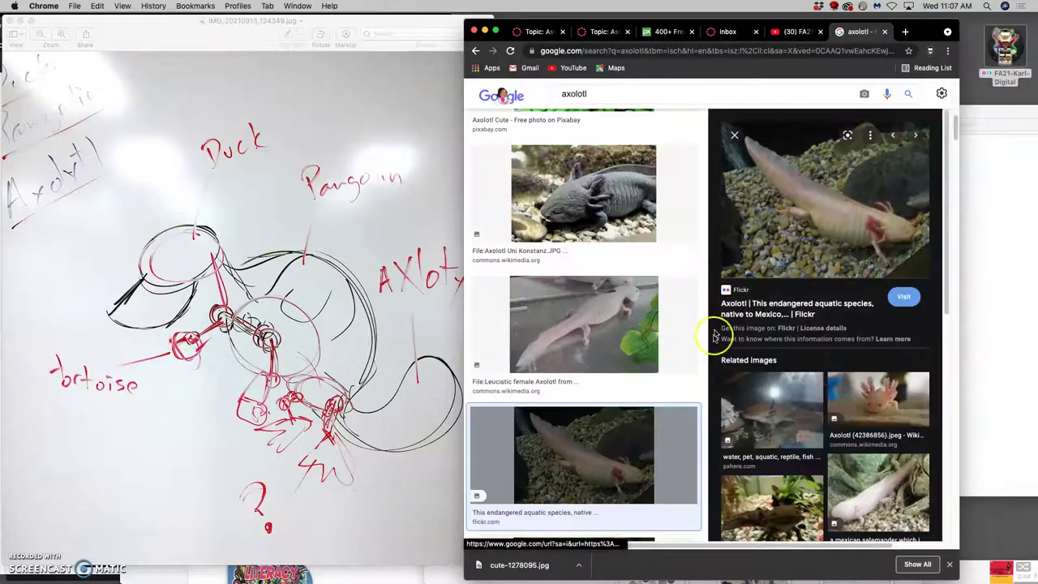
right_click(831, 219)
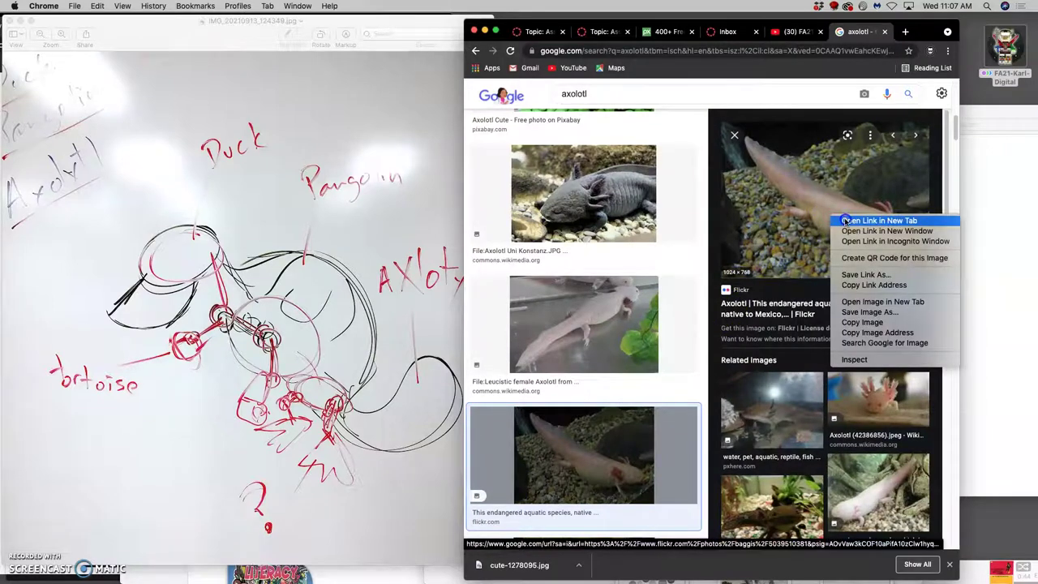
click(847, 219)
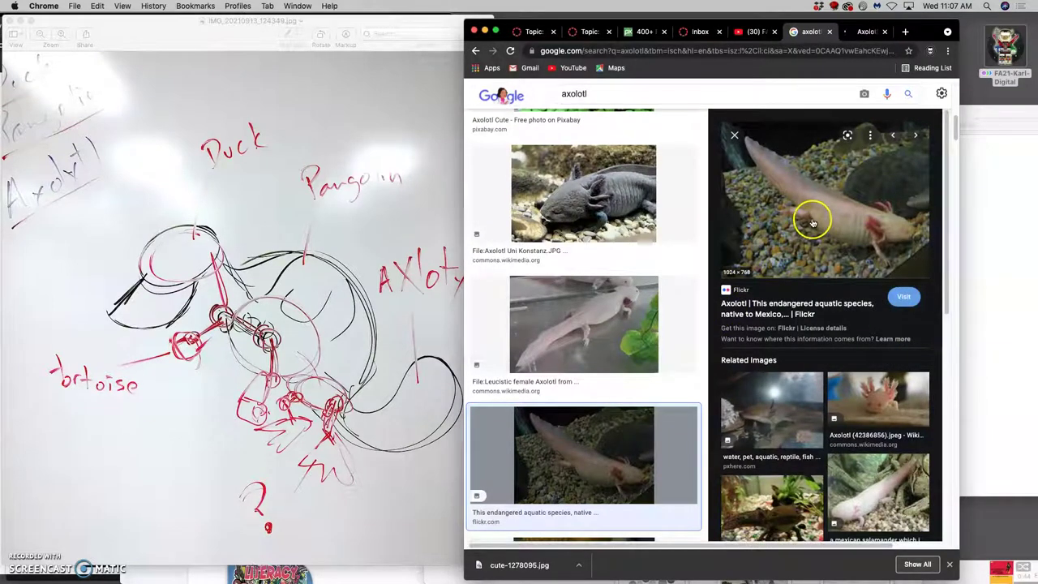
click(865, 32)
scroll(745, 421, down, 5)
scroll(746, 435, down, 5)
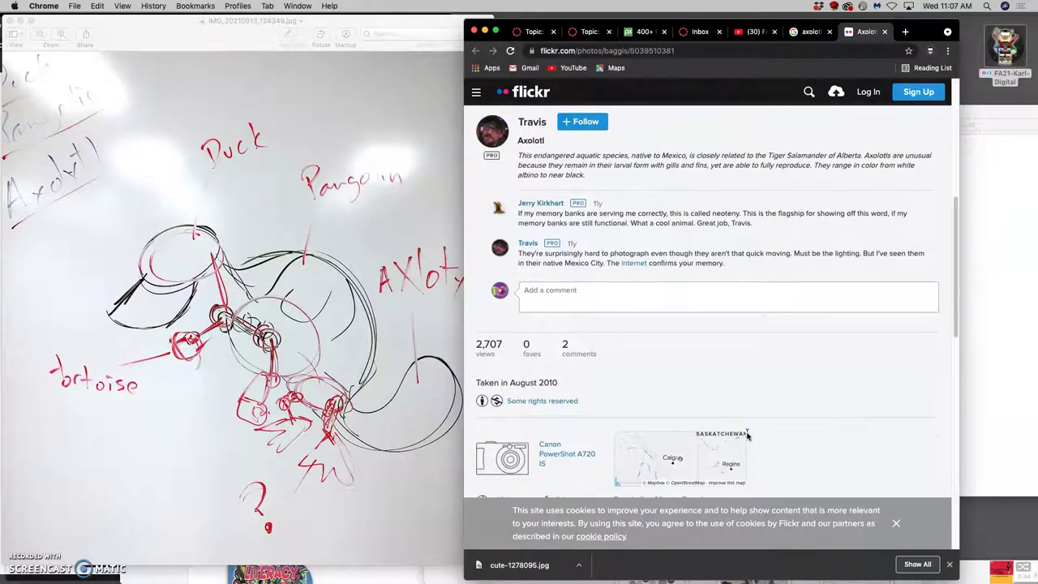
scroll(747, 435, down, 1)
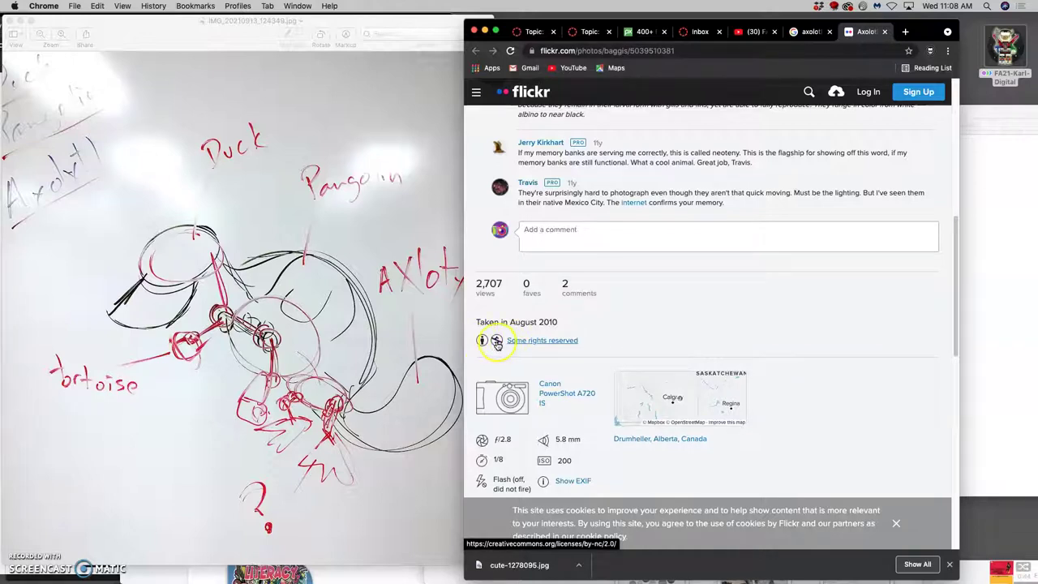
Step: Open the Attribution-NonCommercial 2.0 Generic license page and read through its terms
click(518, 345)
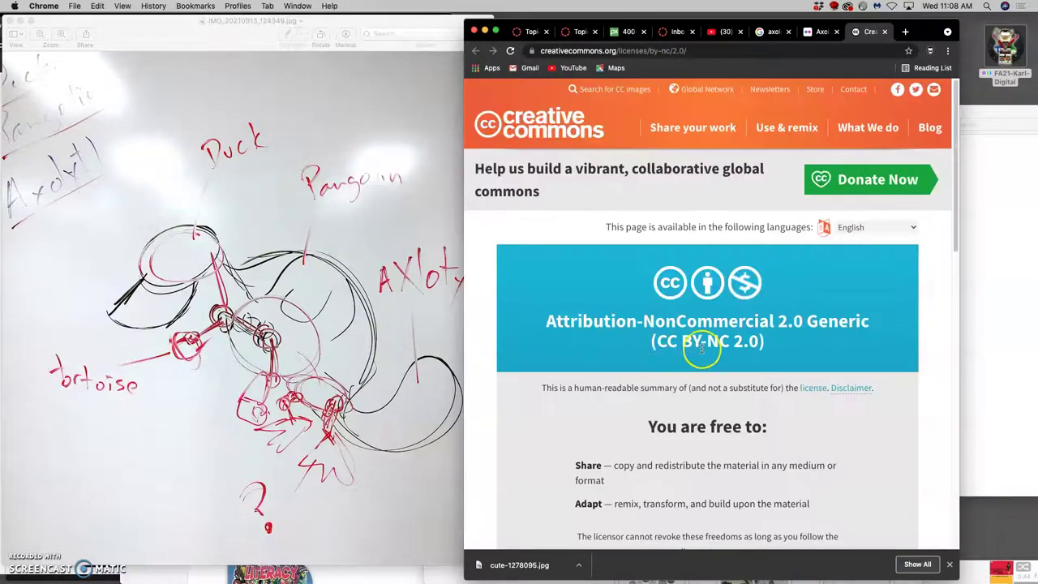
scroll(702, 352, down, 3)
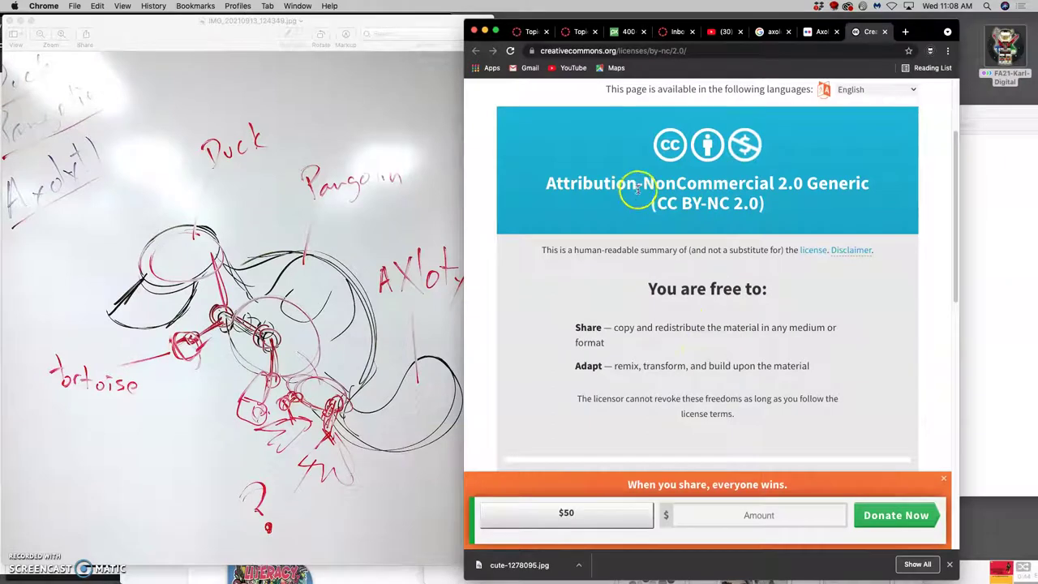
scroll(717, 191, down, 1)
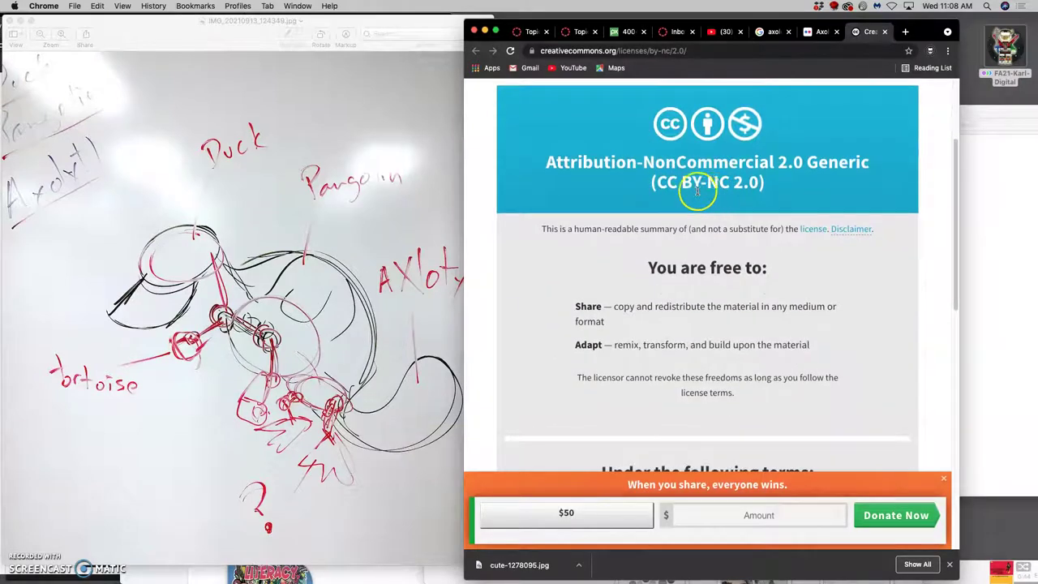
scroll(725, 196, down, 2)
scroll(727, 197, down, 5)
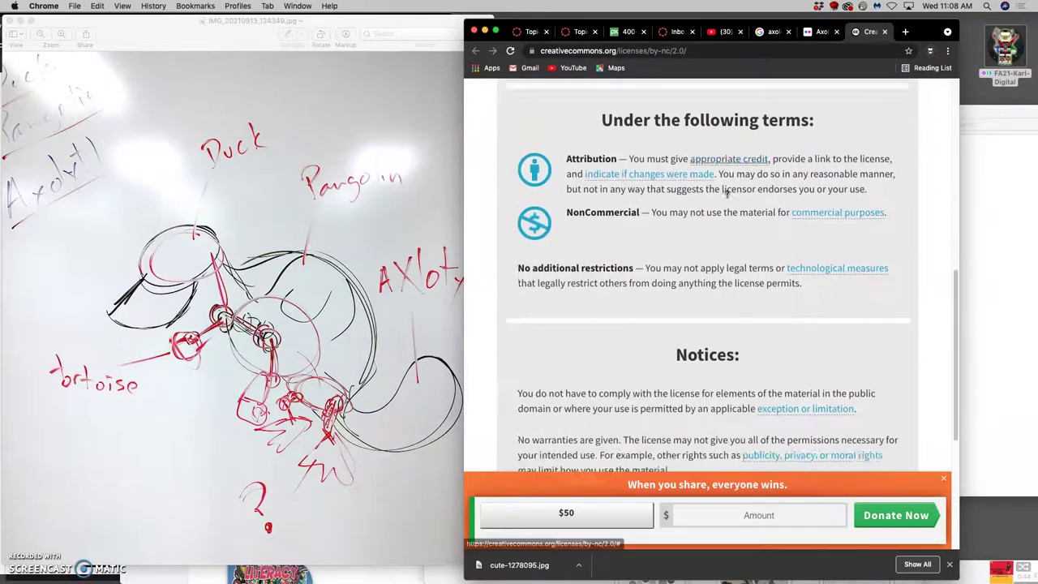
Step: Go back to the top of the license page, then return to the Flickr axolotl photo
click(728, 197)
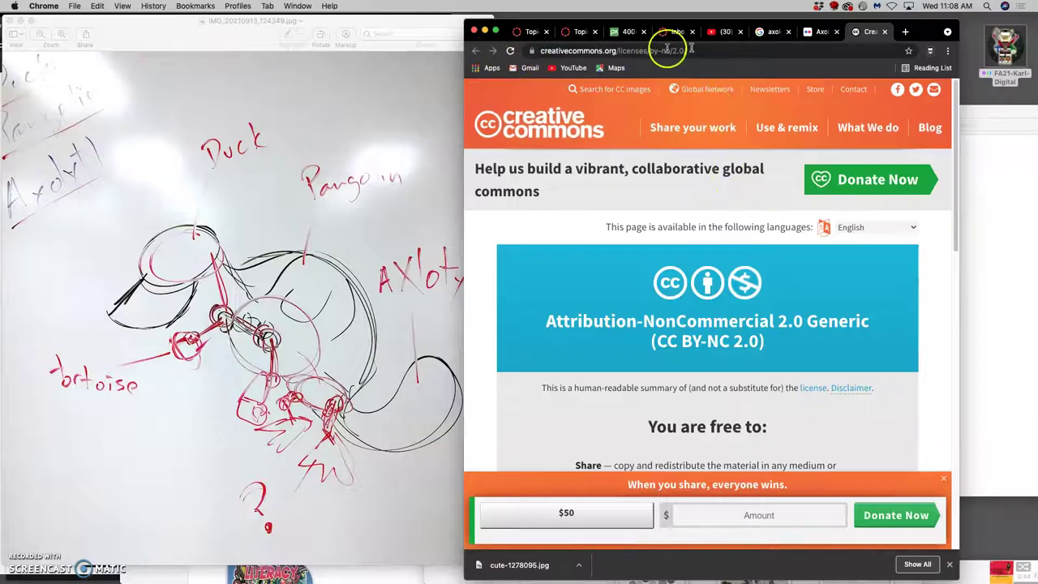
click(821, 34)
scroll(765, 215, up, 10)
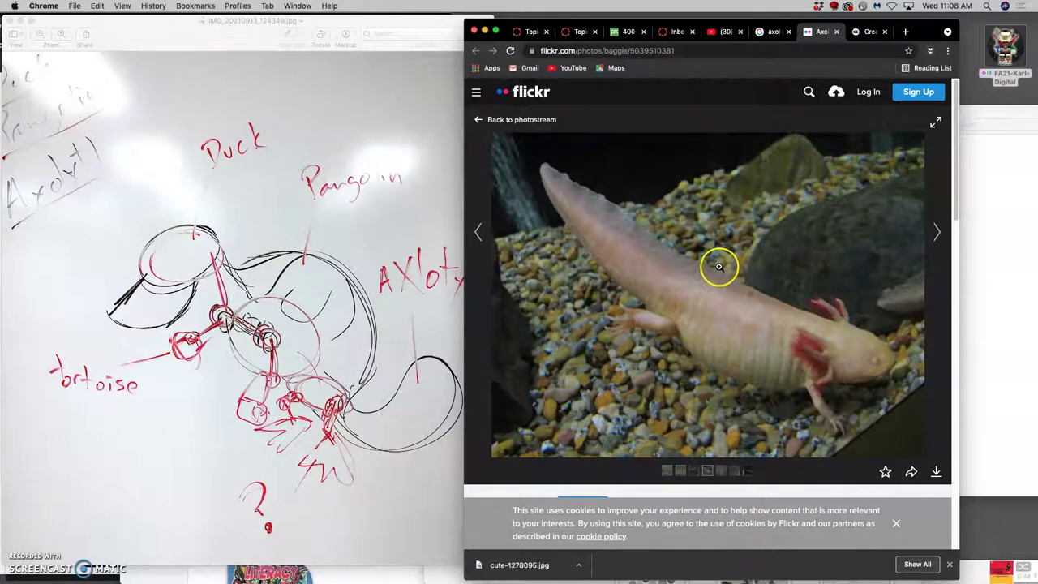
Step: Close the Flickr photo, Google Images axolotl results and Creative Commons license tabs
scroll(703, 270, down, 5)
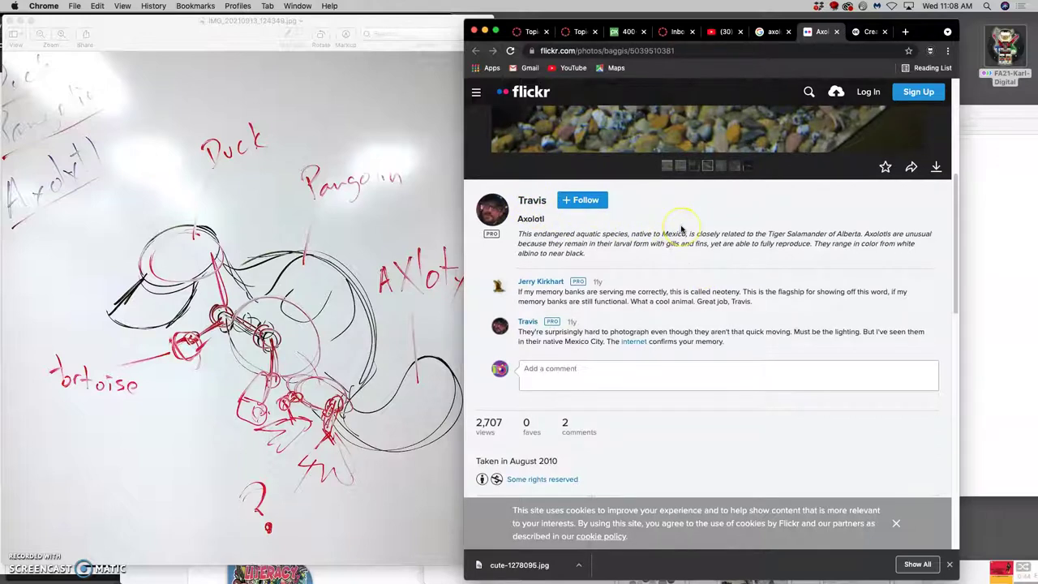
scroll(681, 229, up, 5)
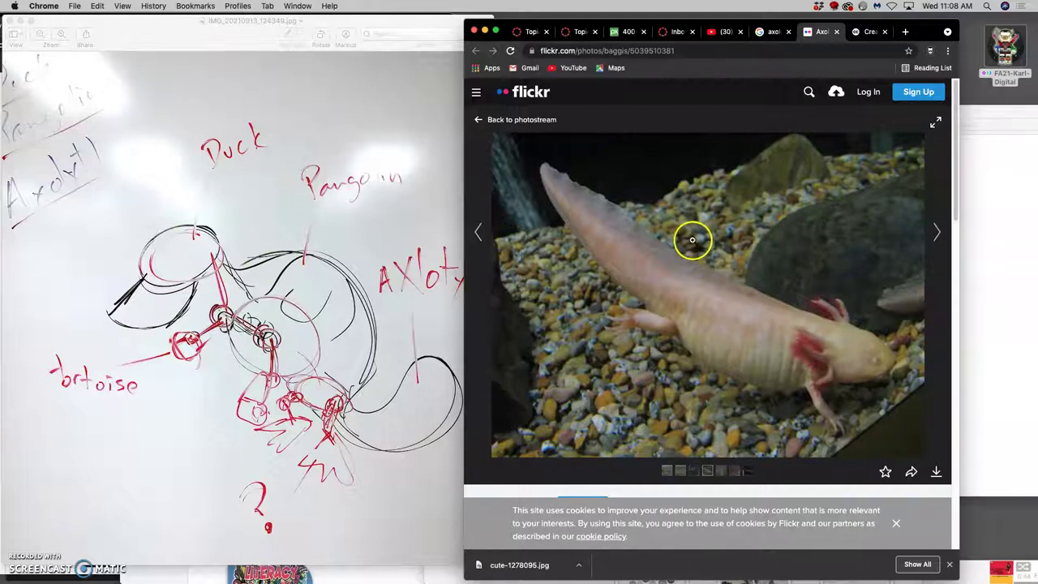
click(836, 32)
click(788, 33)
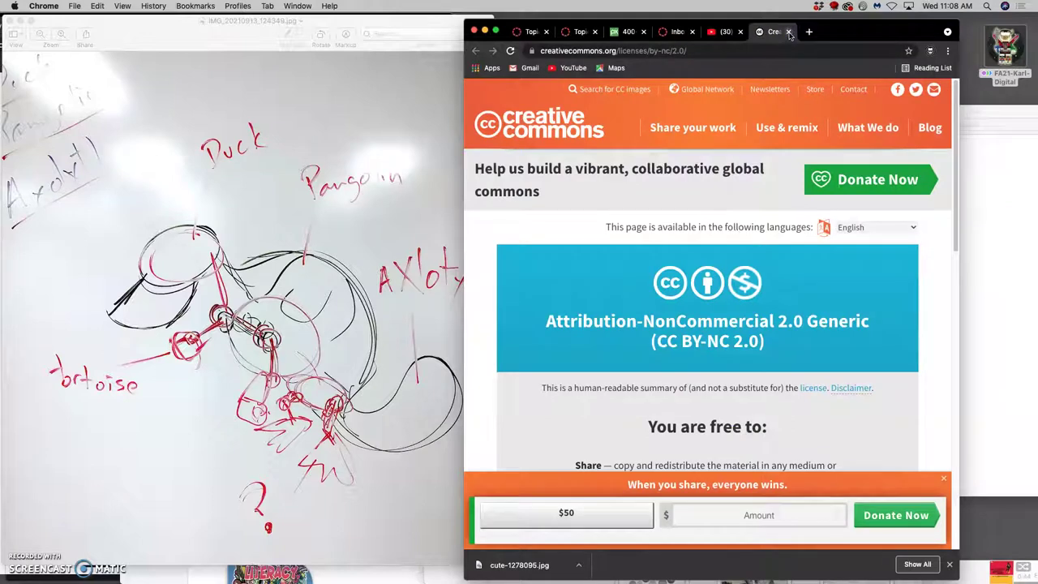
click(787, 32)
Step: Look over the Pixabay duck head results, then bring the assignment folder window forward
click(648, 32)
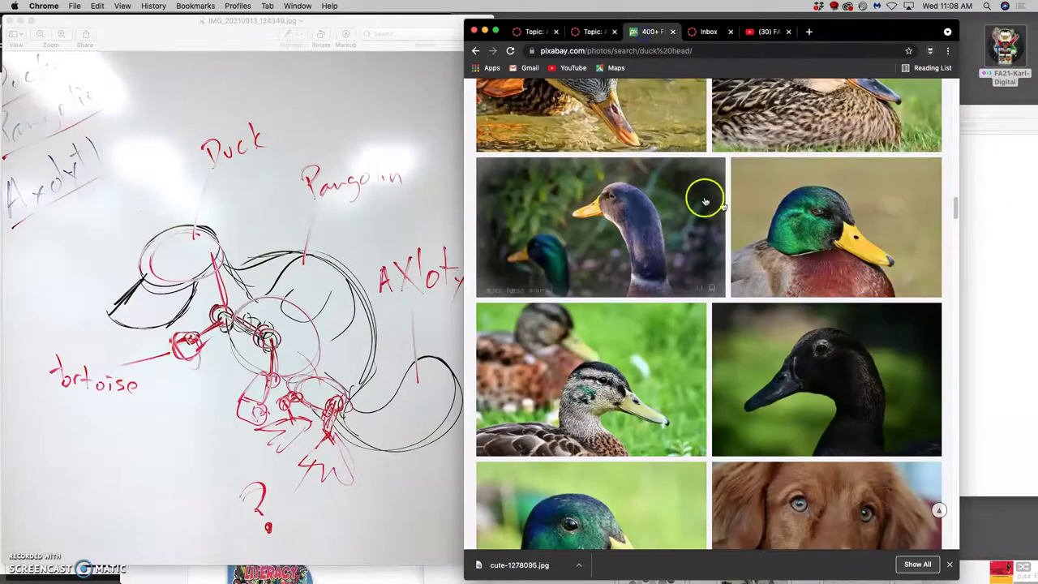
scroll(759, 218, down, 4)
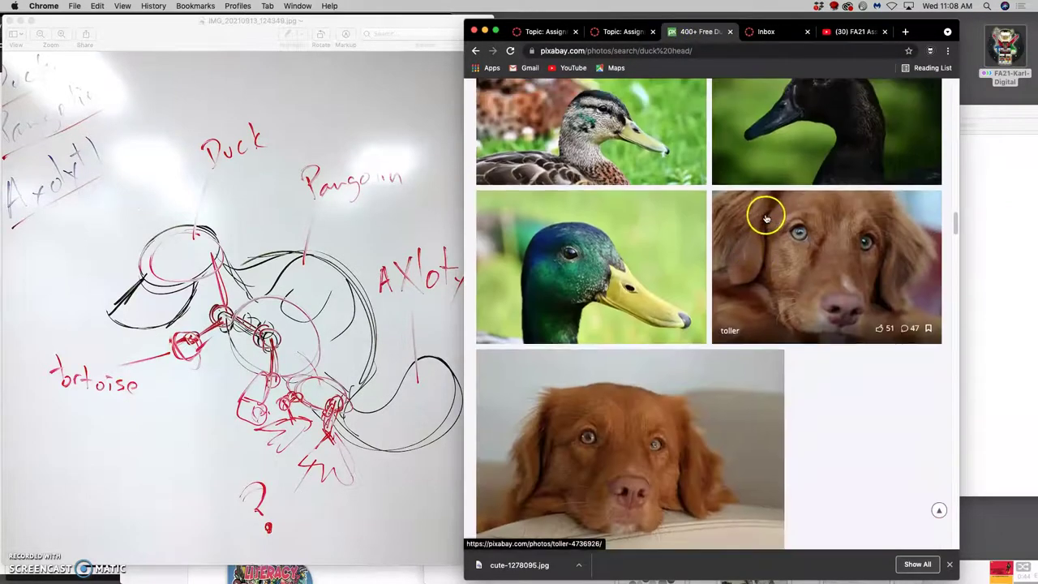
scroll(765, 217, up, 6)
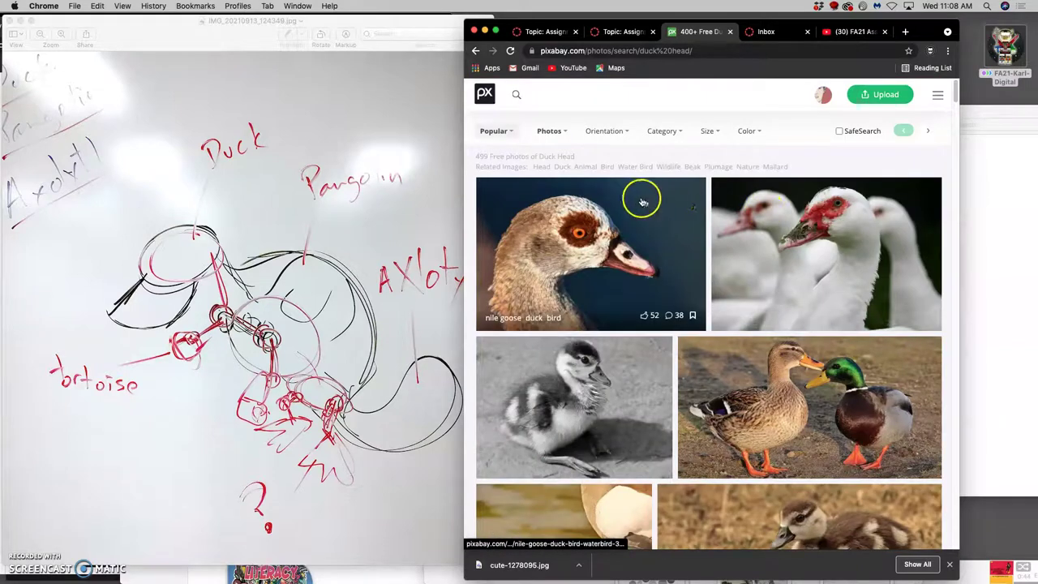
click(995, 199)
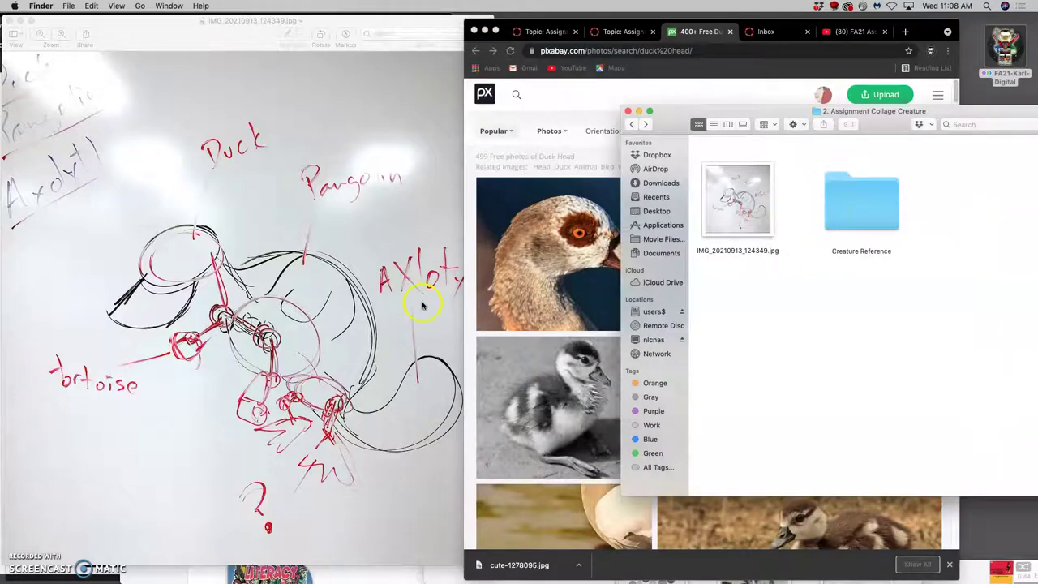
Step: Close the sketch preview, the Downloads folder and the Canvas course page windows
click(9, 20)
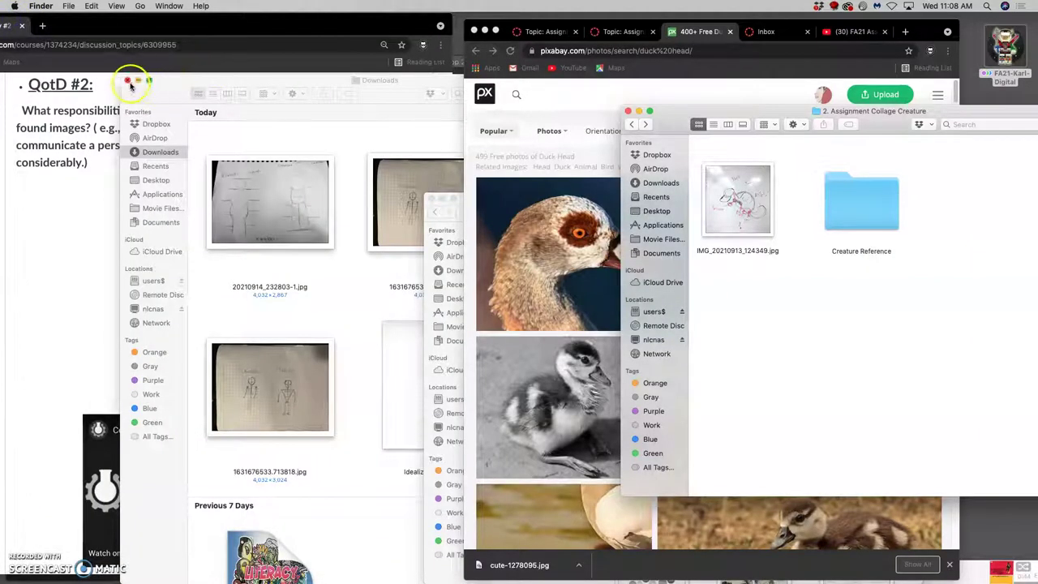
click(128, 81)
drag(69, 27, 285, 31)
click(85, 28)
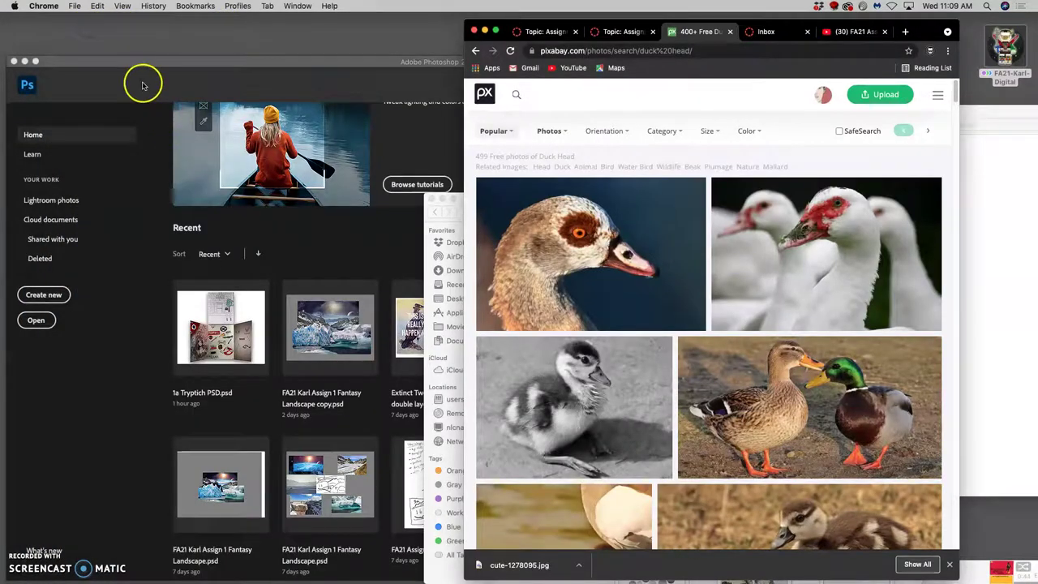
click(143, 85)
click(998, 185)
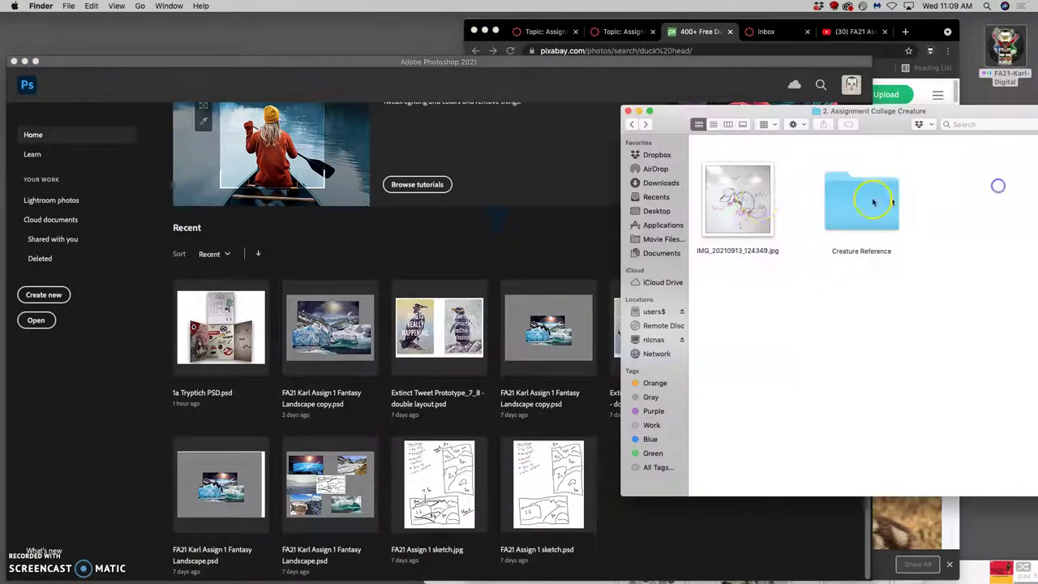
Step: Open IMG_20210913_124349.jpg with Adobe Photoshop 2021 from Finder
right_click(737, 212)
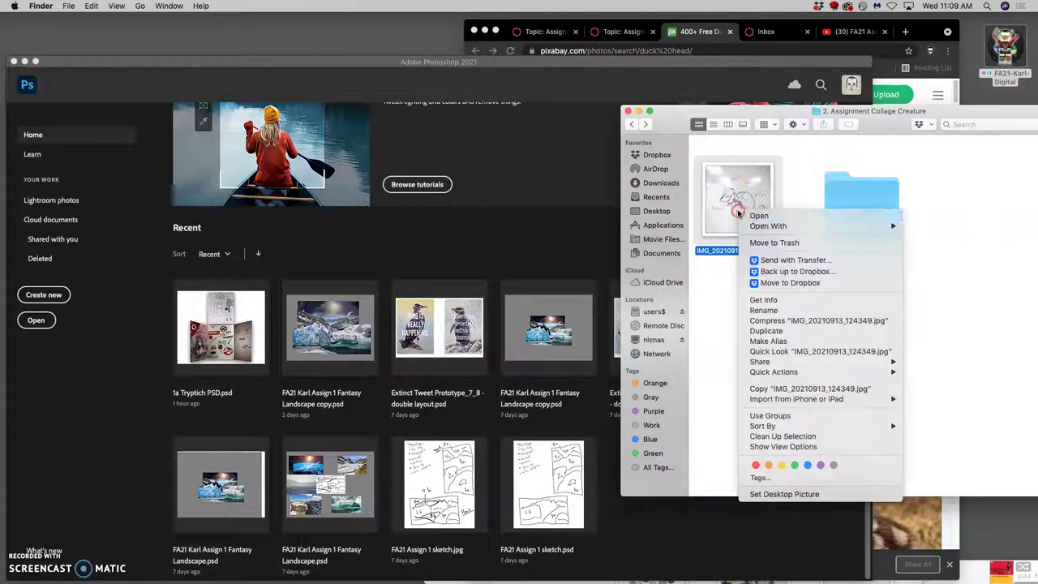
mouse_move(859, 226)
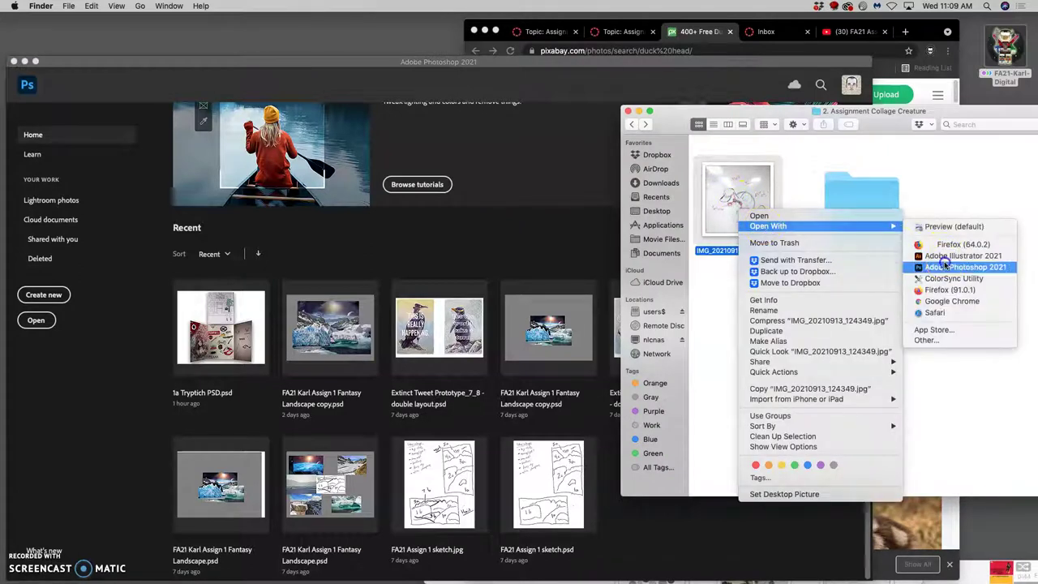
click(961, 267)
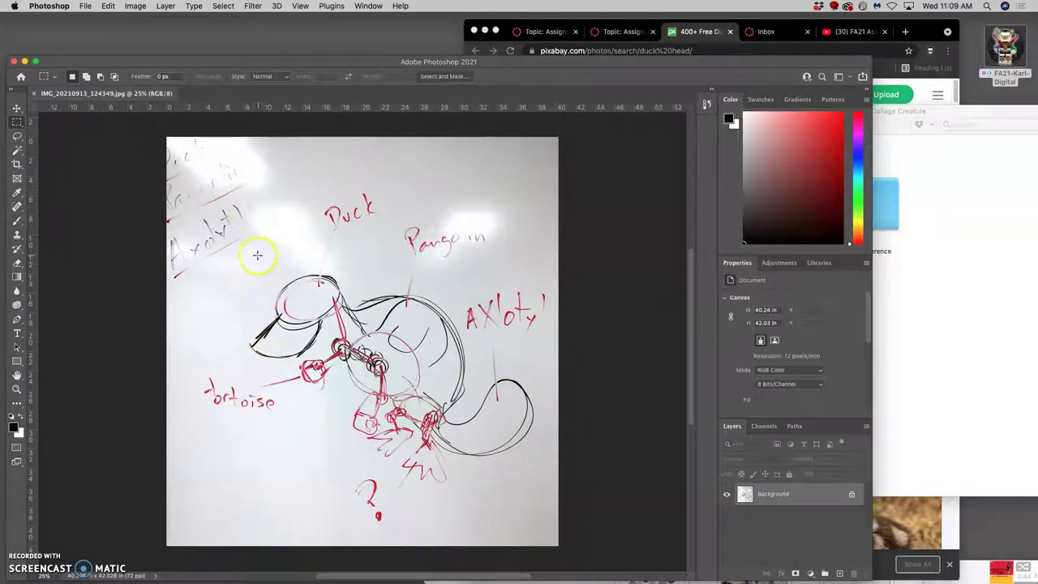
Step: Crop the whiteboard sketch to 31.82 × 30.08 in, trimming the stray edge writing
click(16, 164)
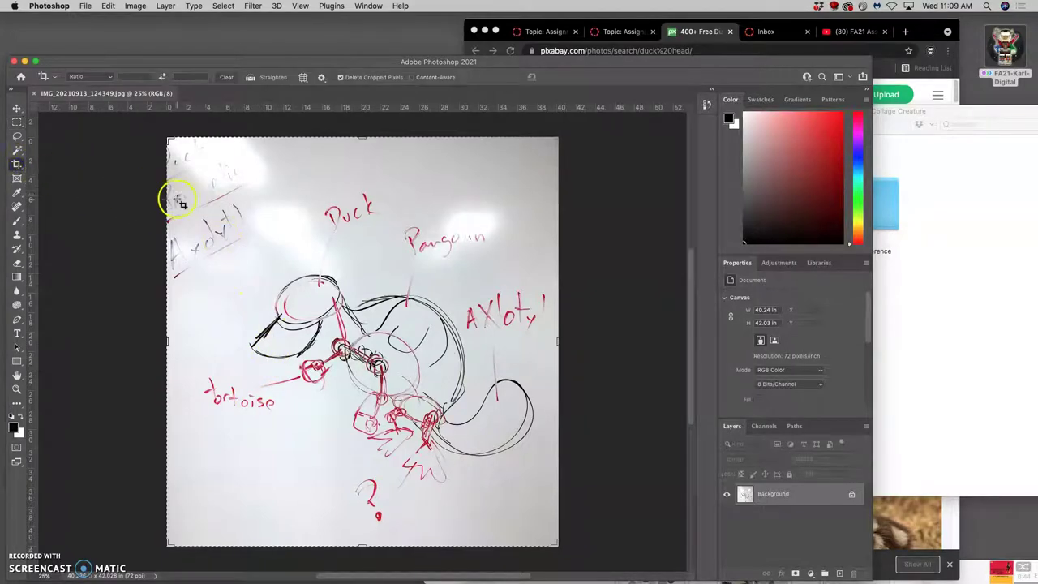
drag(167, 139, 201, 154)
drag(524, 525, 515, 508)
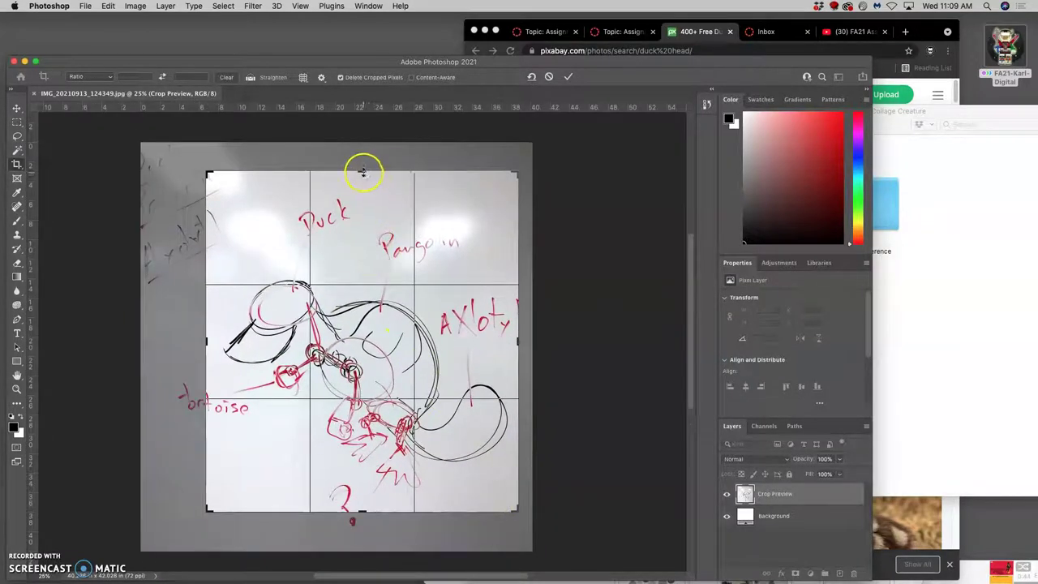
drag(363, 173, 357, 198)
drag(518, 341, 513, 341)
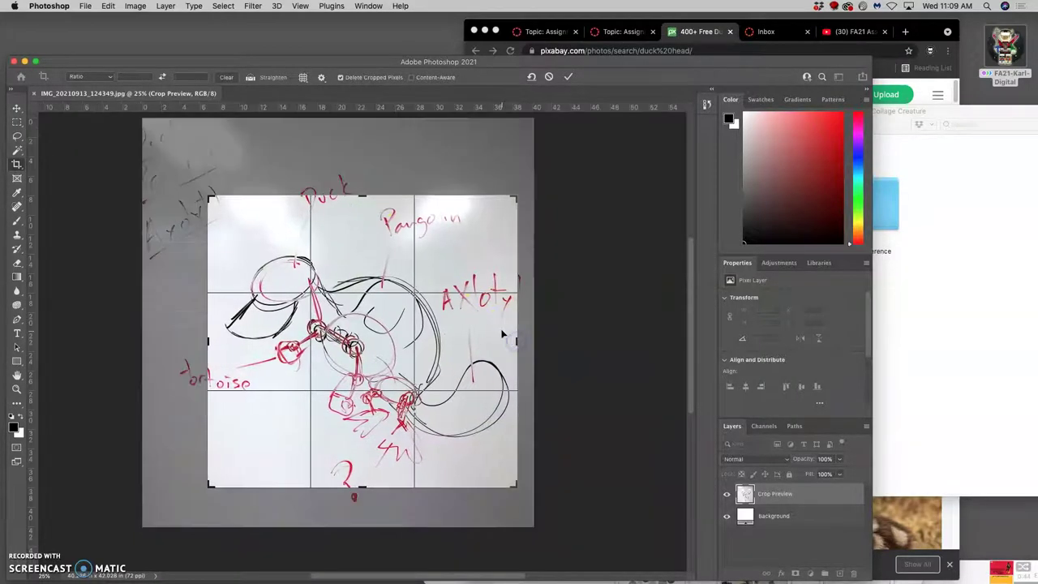
key(Return)
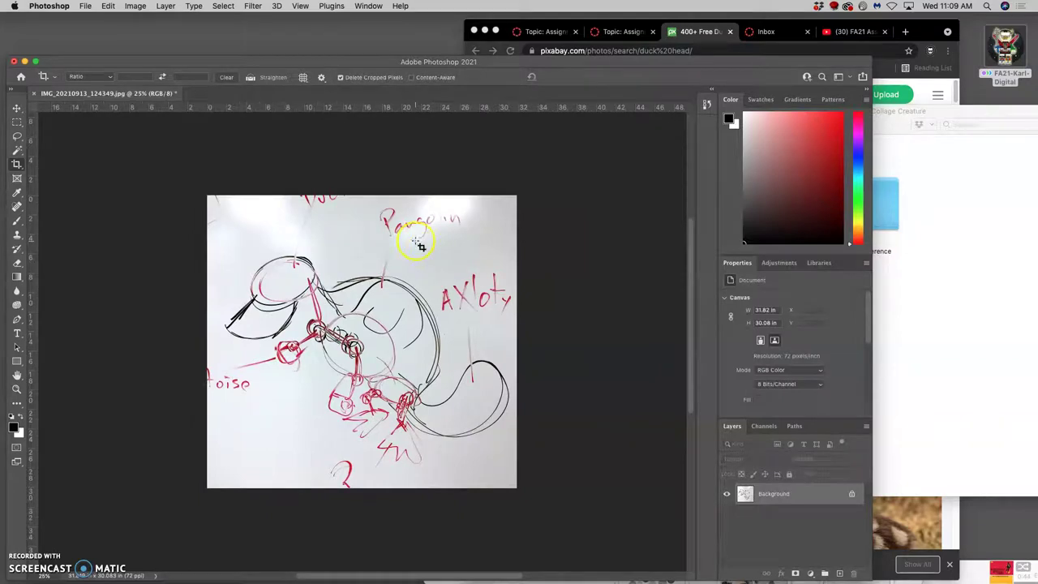
Step: Set the sketch's image size to 10 in tall at 350 pixels/inch, giving 3702 × 3500 px
click(136, 7)
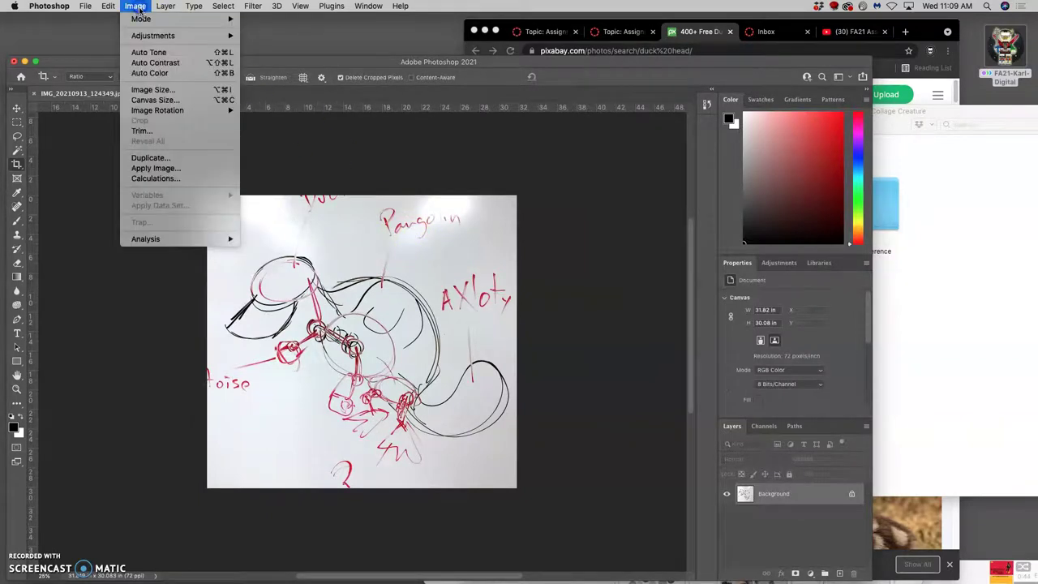
click(154, 90)
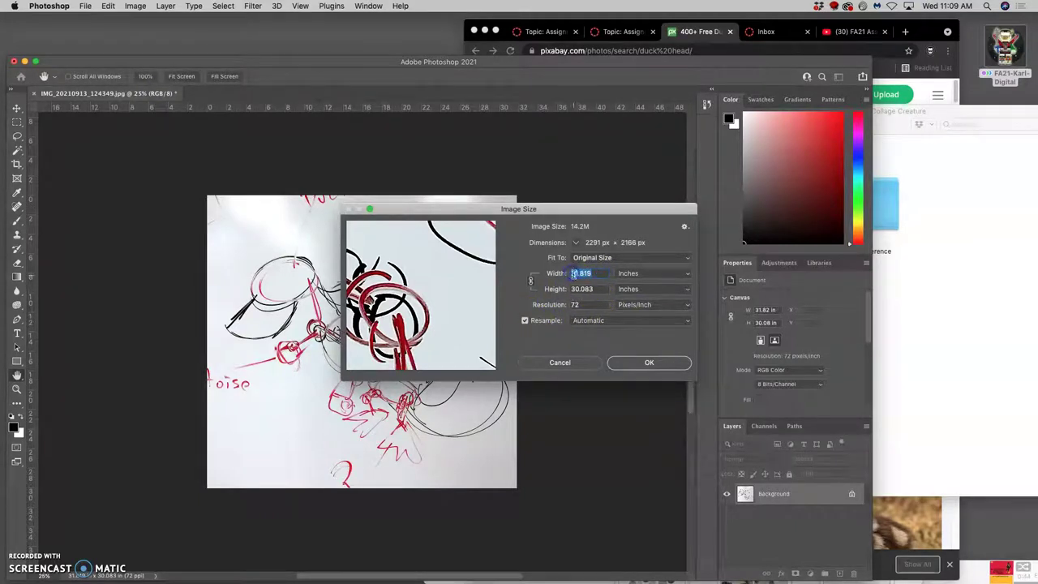
double_click(574, 277)
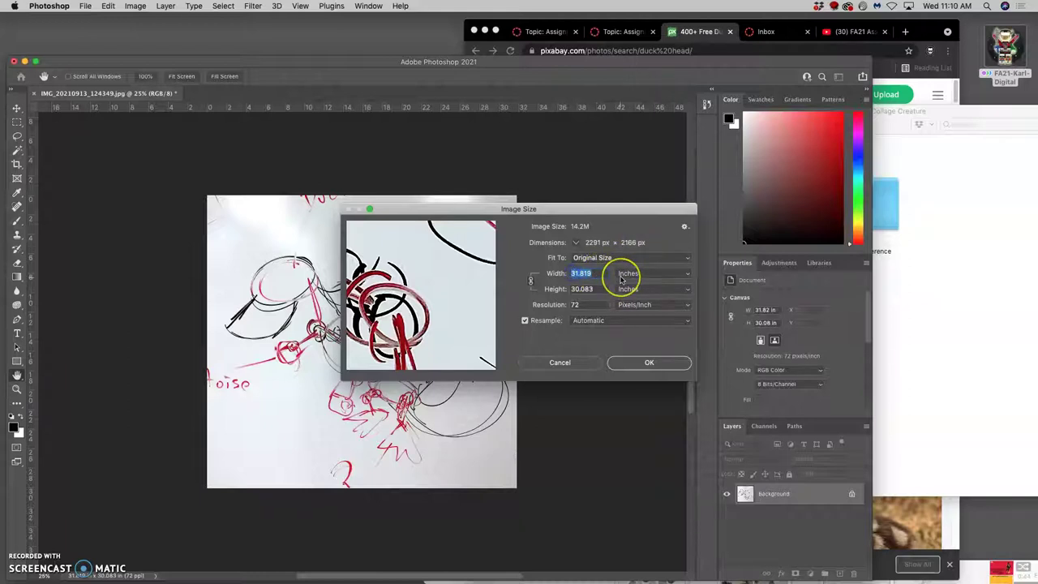
text(10)
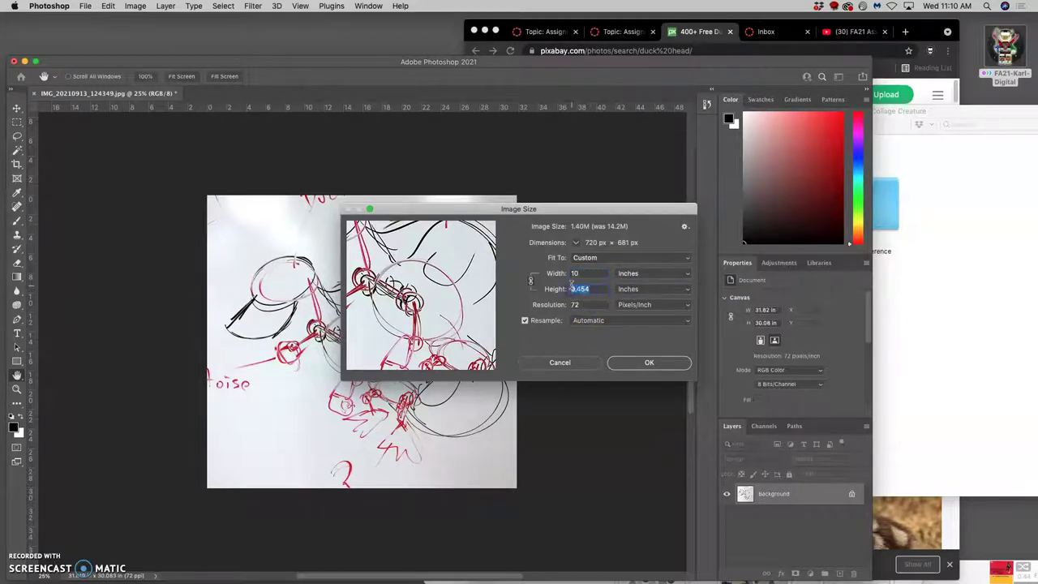
text(10)
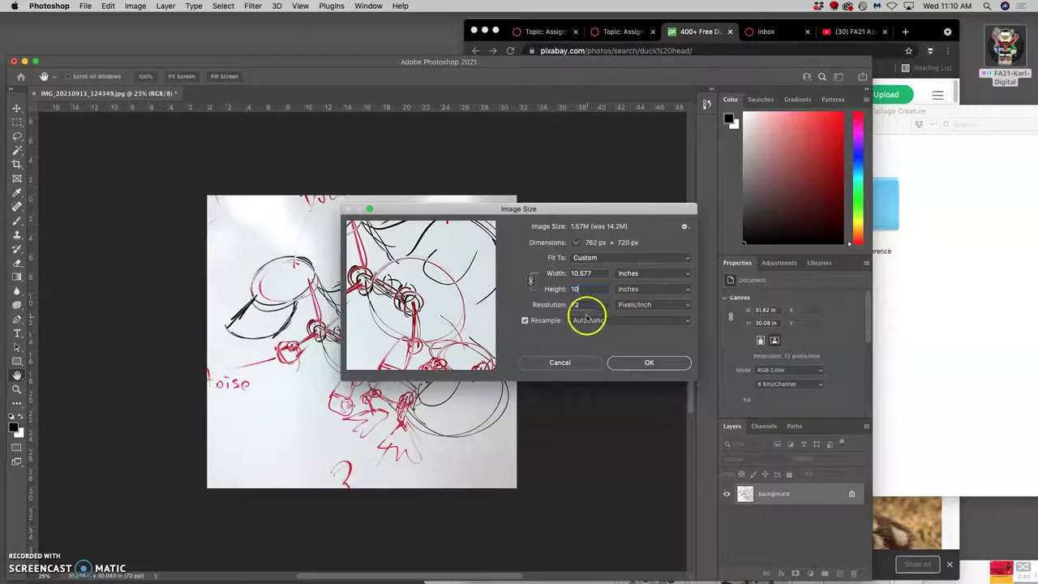
double_click(576, 305)
text(360)
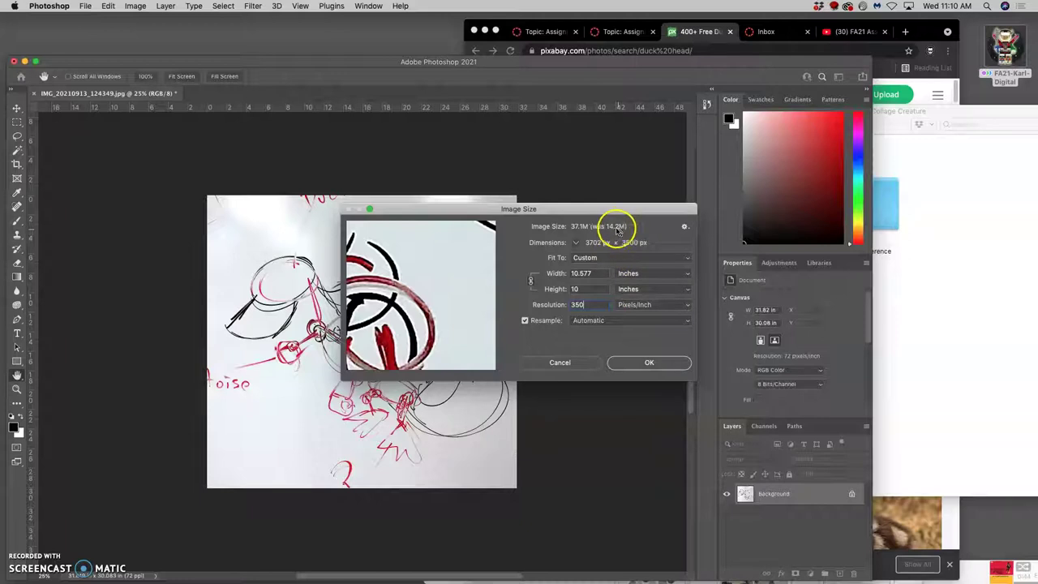
click(644, 363)
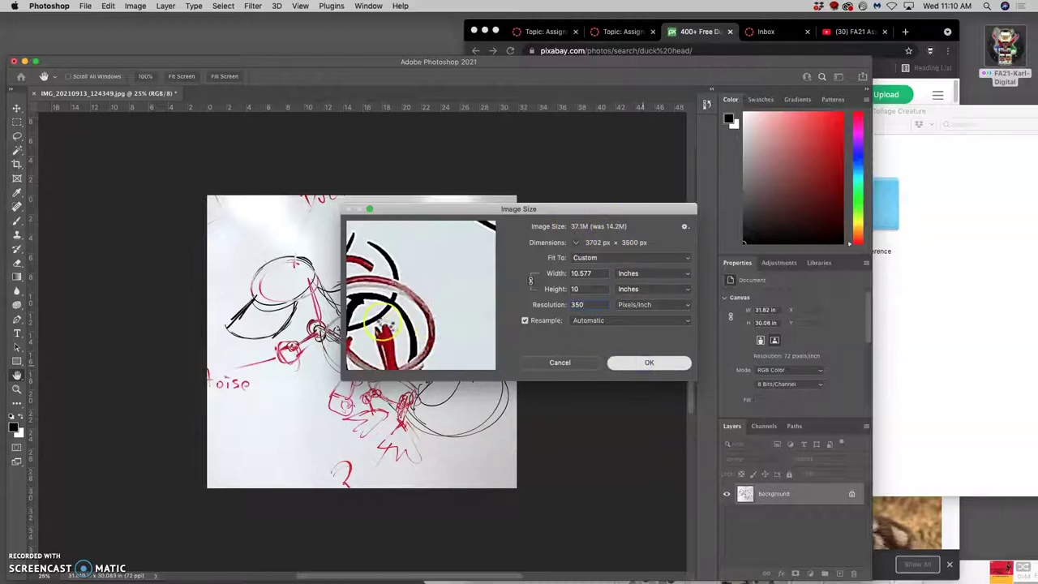
Step: Zoom out on the sketch and duplicate the Background into Layer 1
key(c)
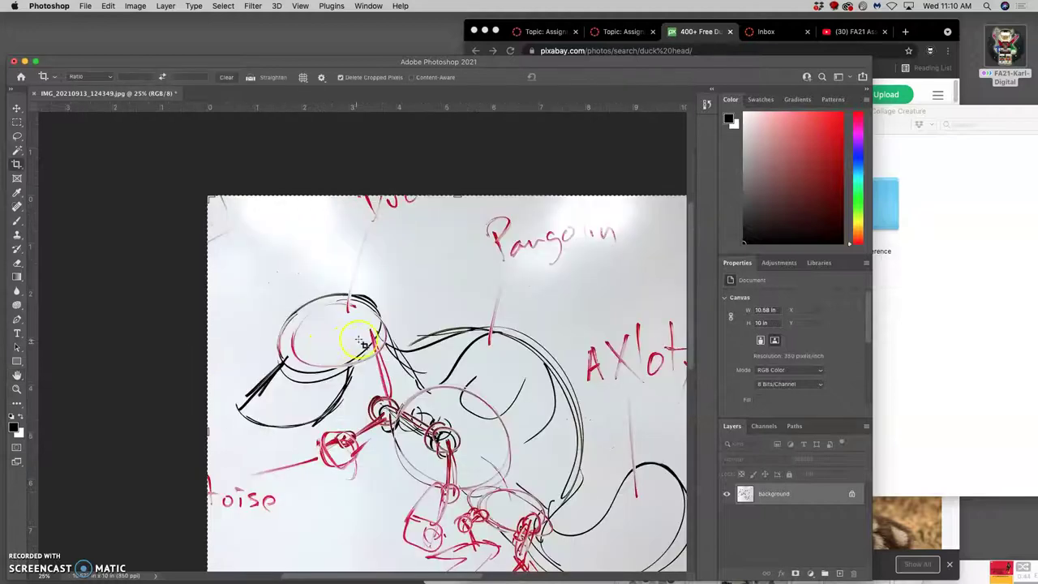
scroll(384, 339, up, 10)
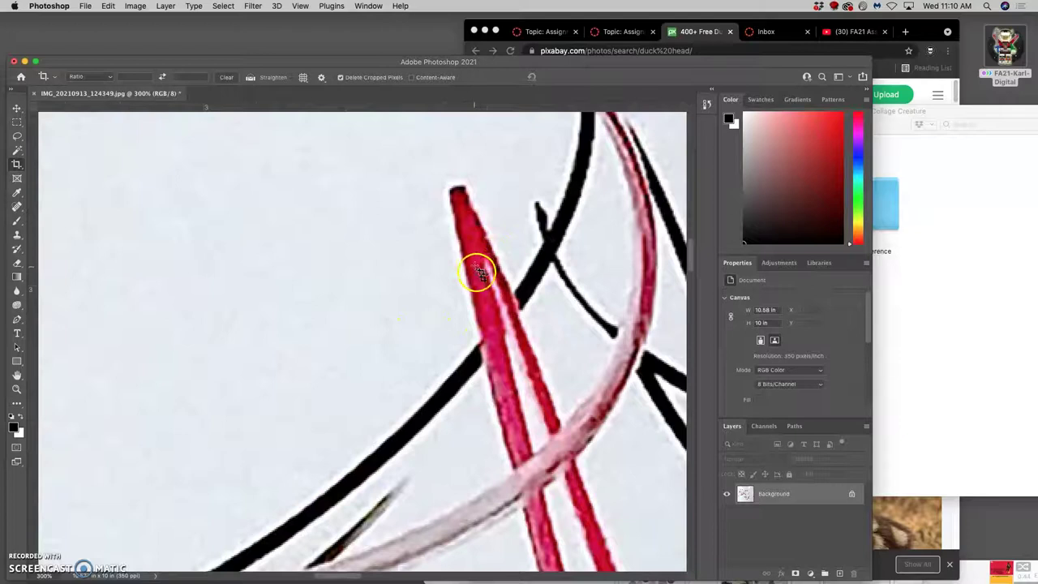
key(super+minus)
key(super+minus)
key(super+minus)
key(super+minus)
key(super+minus)
key(super+minus)
key(super+minus)
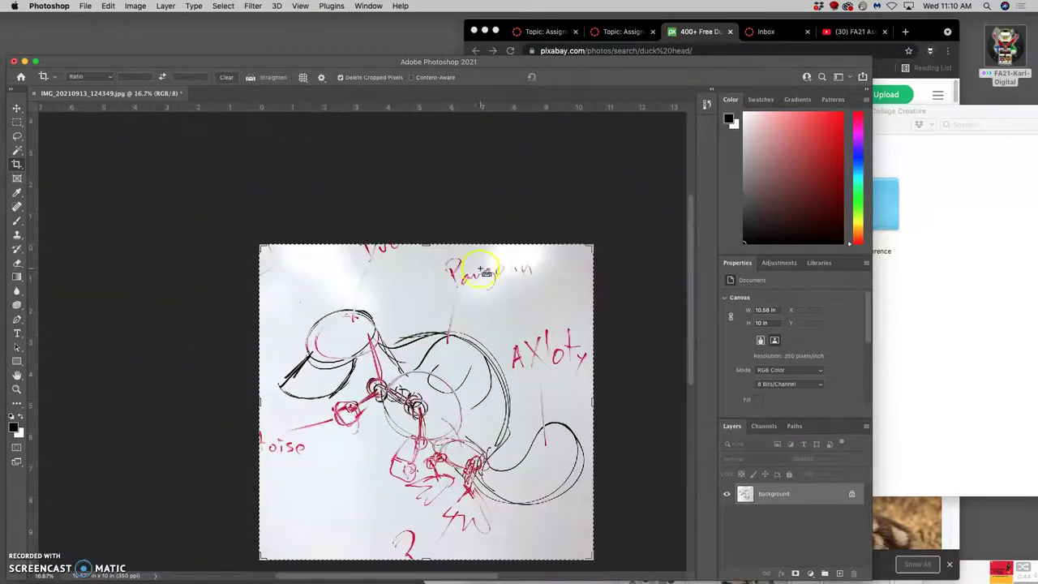
scroll(484, 290, down, 3)
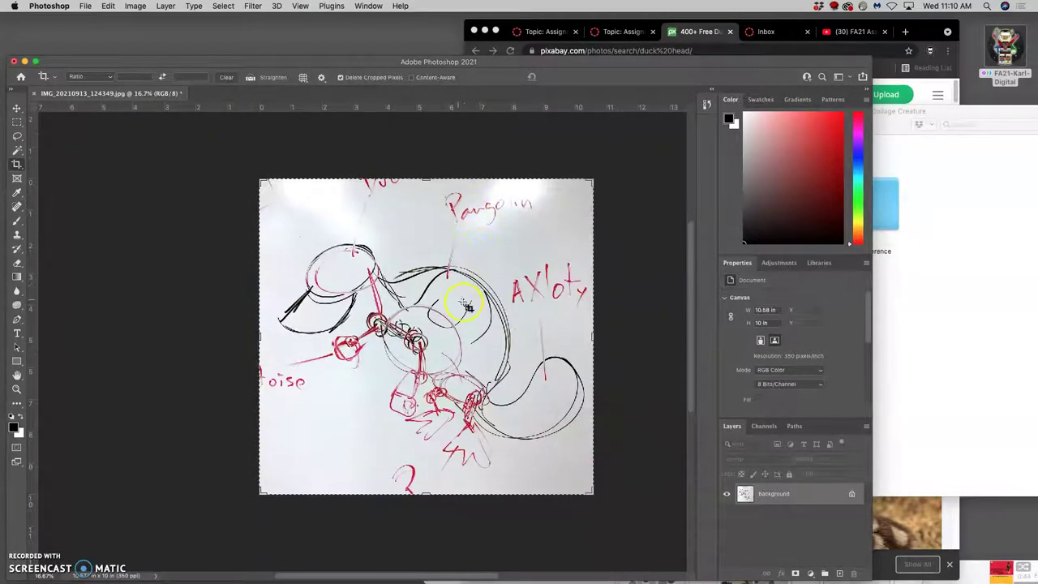
click(814, 500)
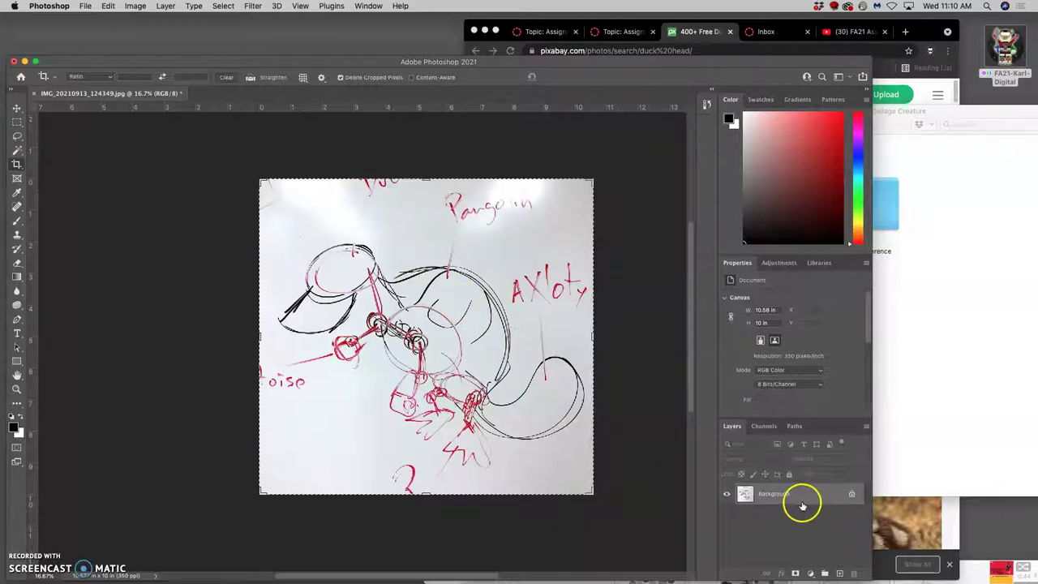
key(super+j)
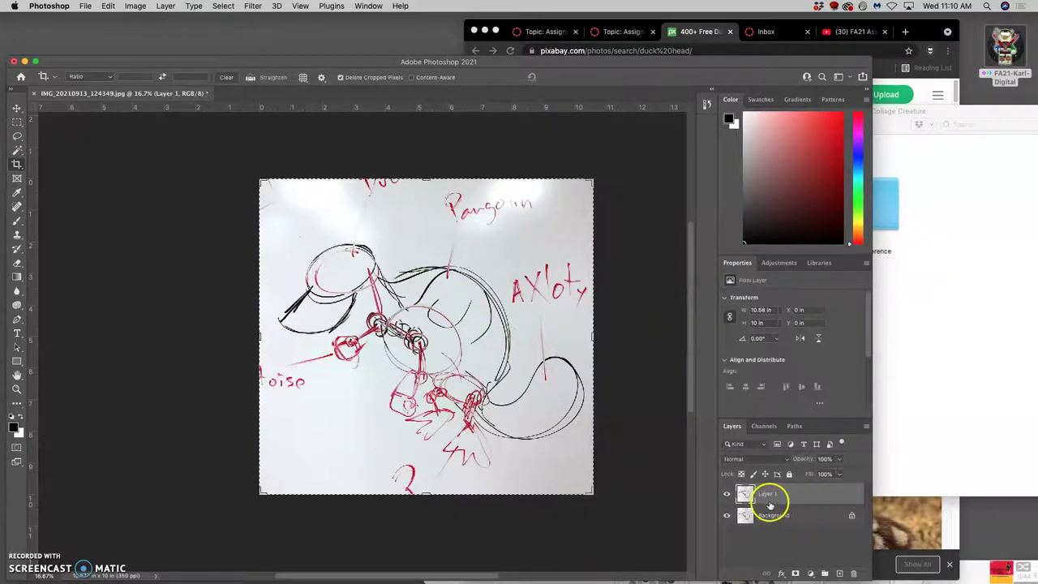
click(795, 513)
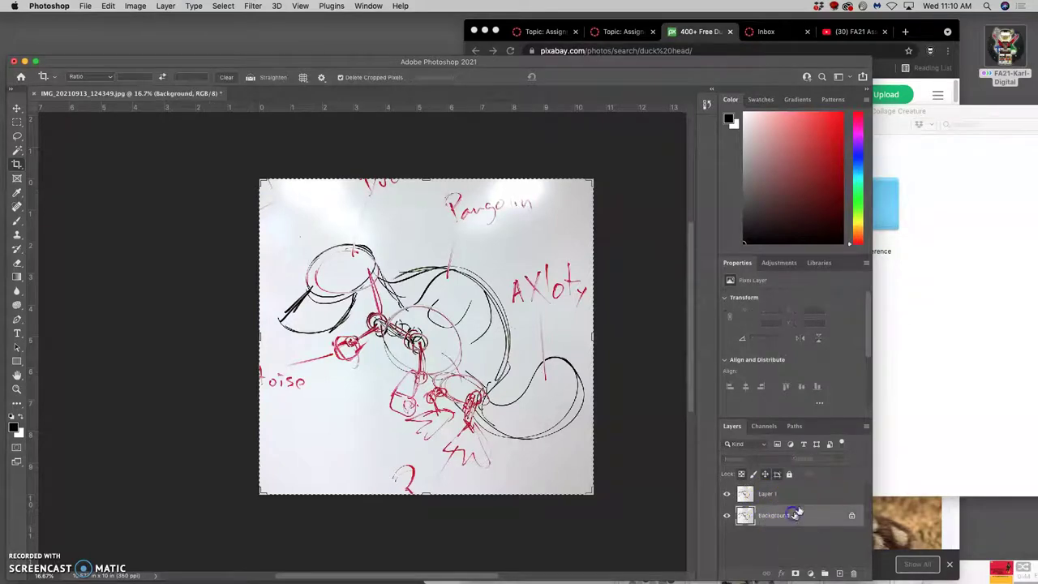
Step: Enlarge the canvas to 30 × 40 inches and fit the whole canvas in view
click(134, 5)
click(154, 99)
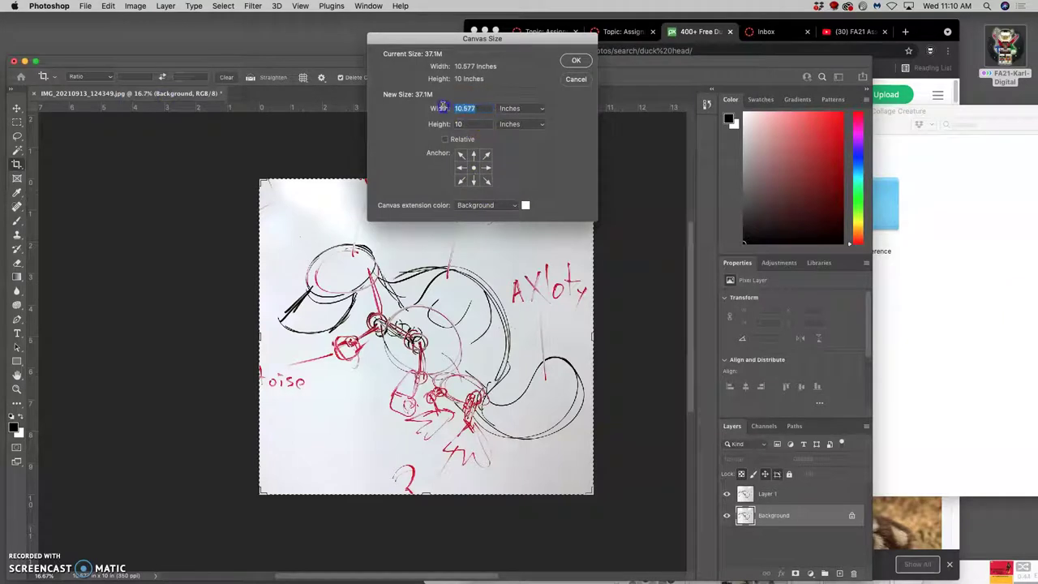
text(30)
key(Tab)
drag(464, 122, 450, 122)
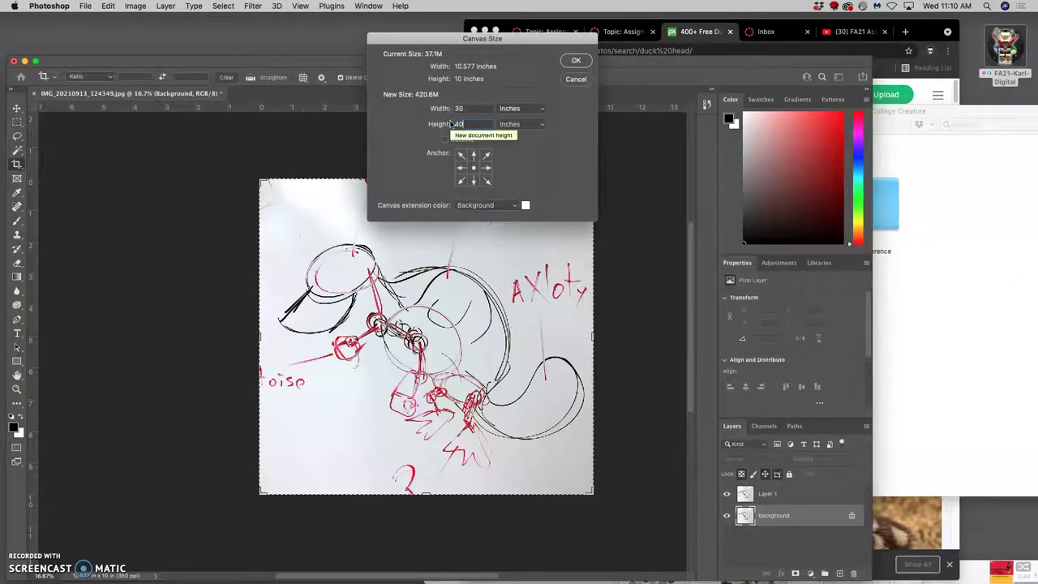
click(574, 62)
key(super+0)
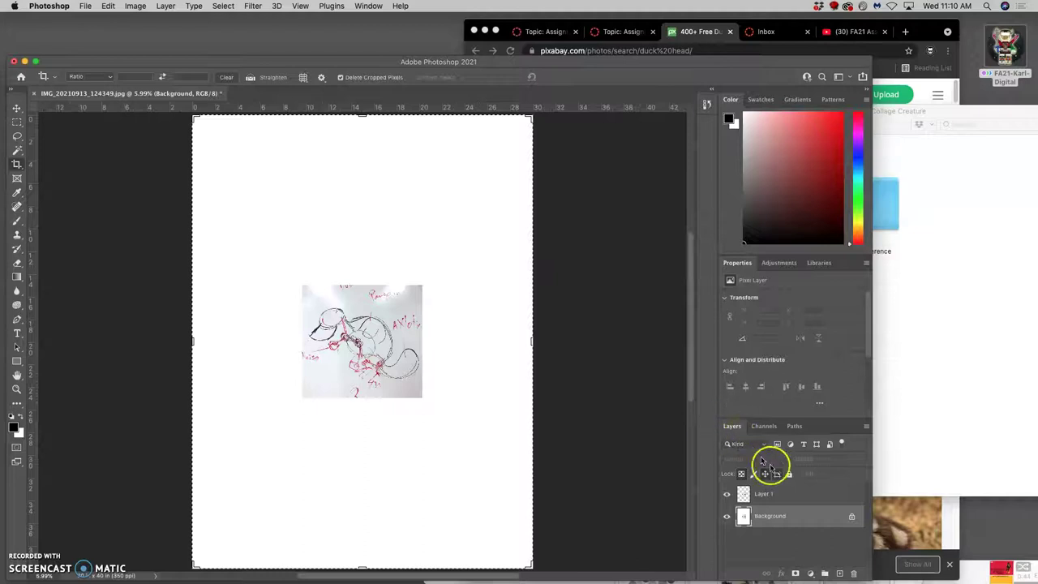
Step: Fill the Background layer with 50% Gray
click(107, 7)
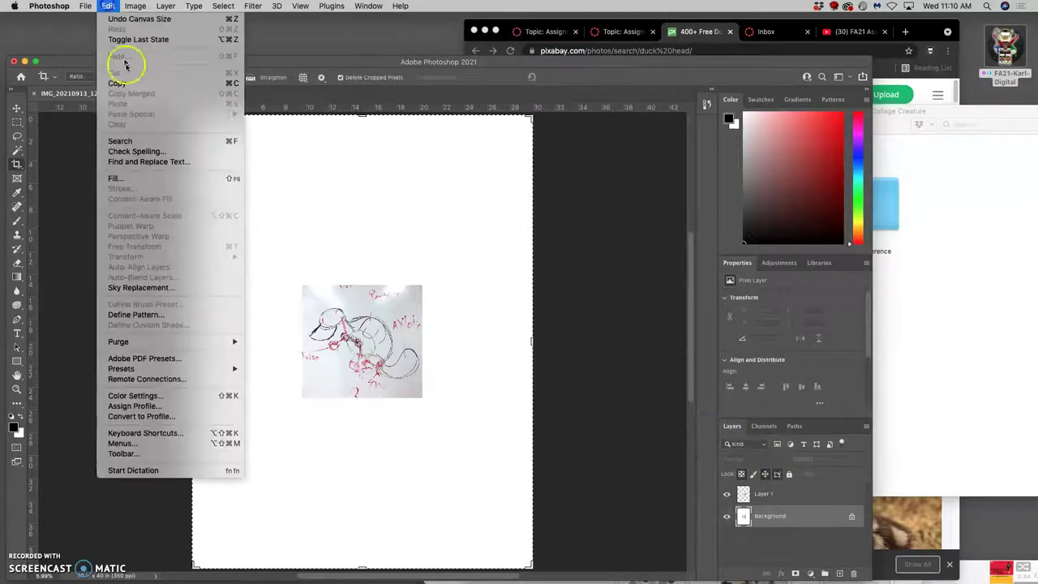
click(121, 169)
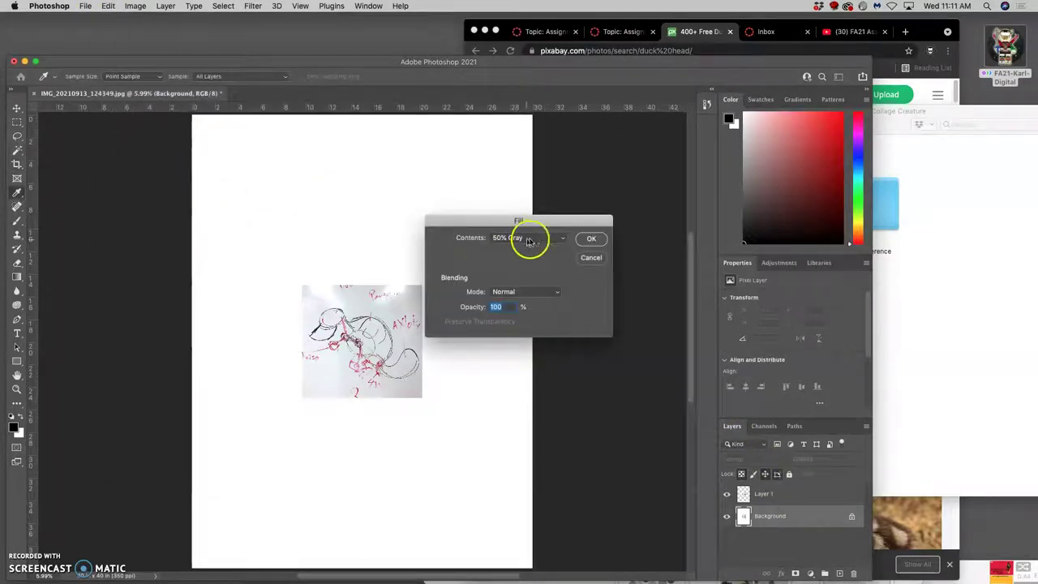
click(590, 238)
key(c)
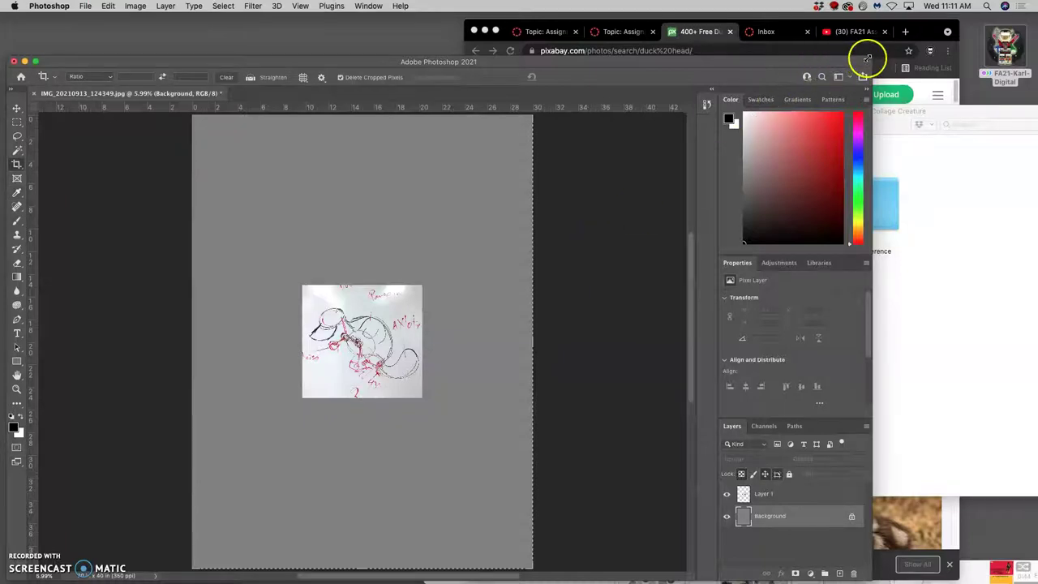
Step: Resize the Photoshop window, select Layer 1, and select the Creature Reference folder in Finder
drag(864, 51, 947, 39)
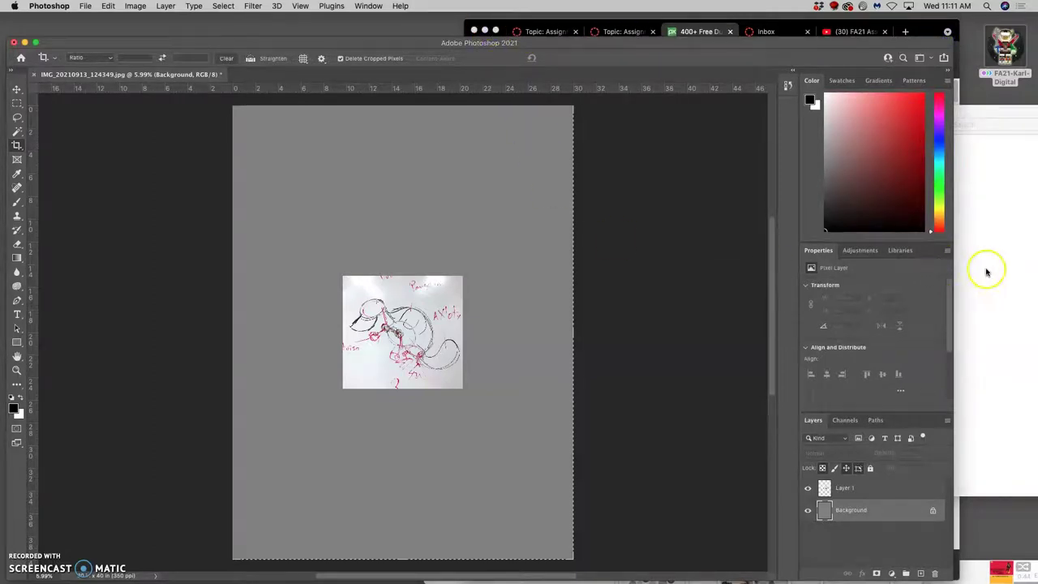
click(912, 488)
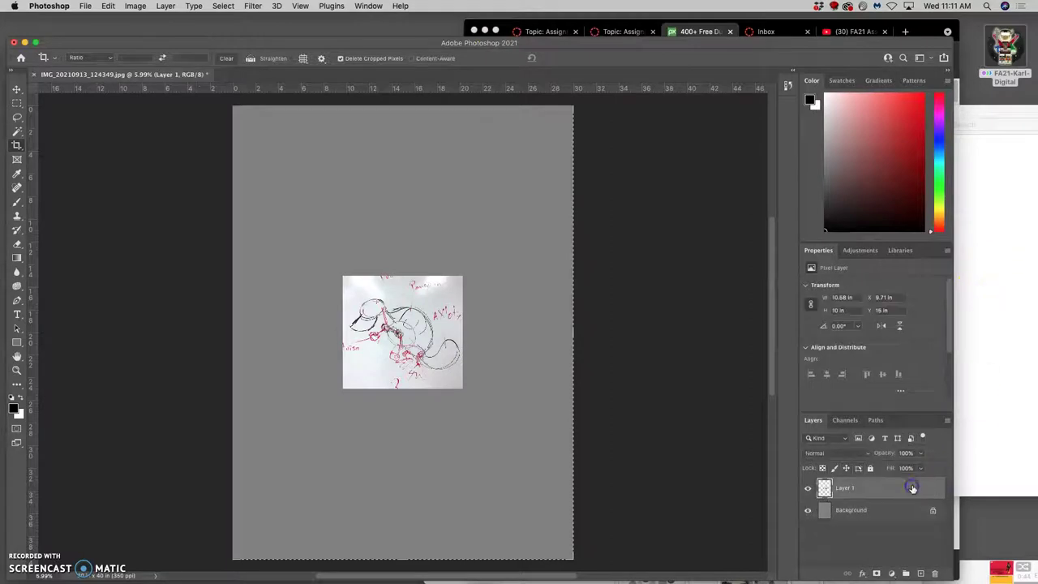
click(998, 375)
click(850, 201)
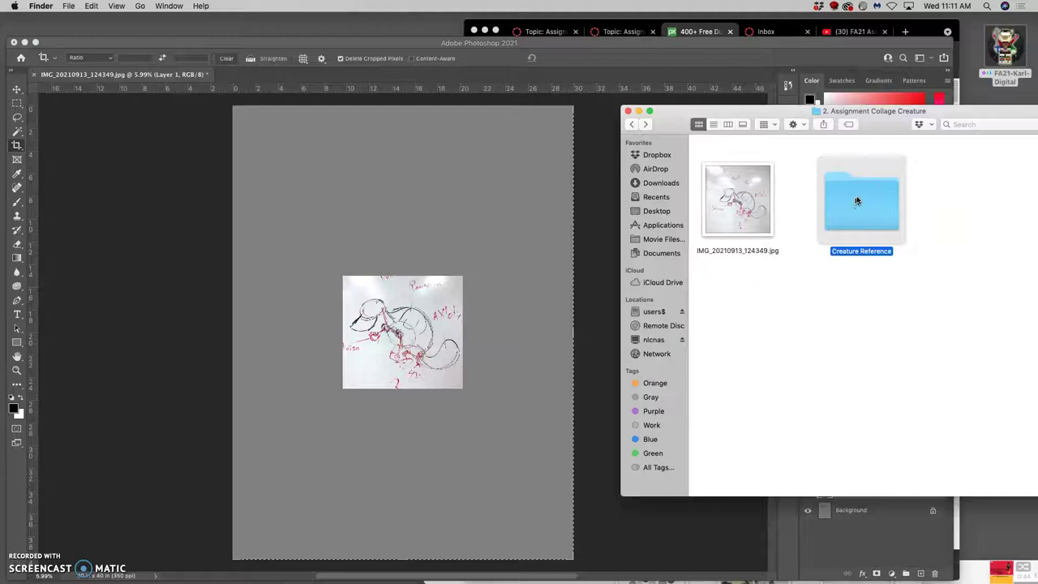
Step: Open Creature Reference, then its Head Parts folder to show the seven duck photos
double_click(858, 200)
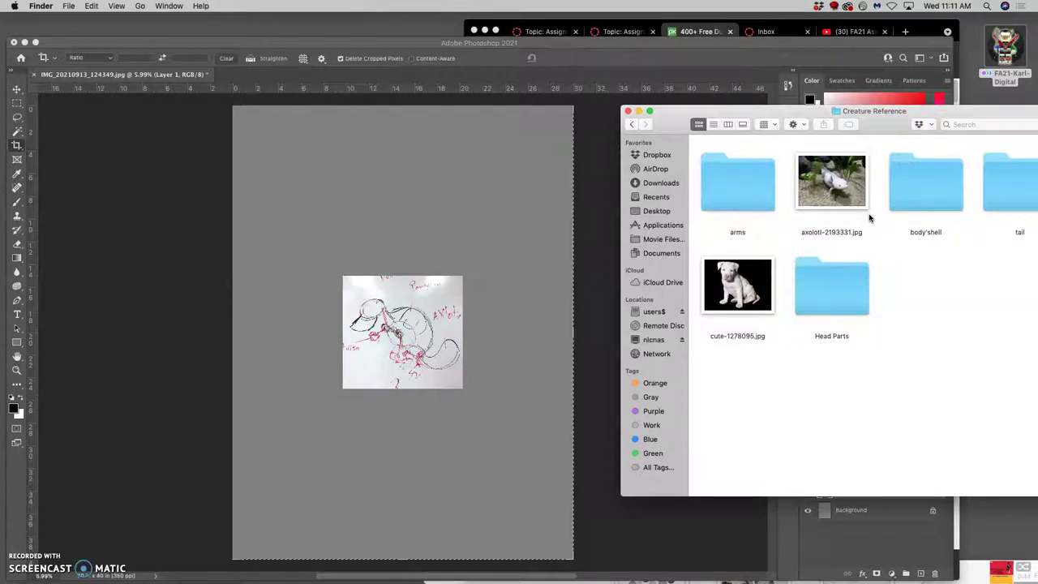
drag(880, 122, 843, 120)
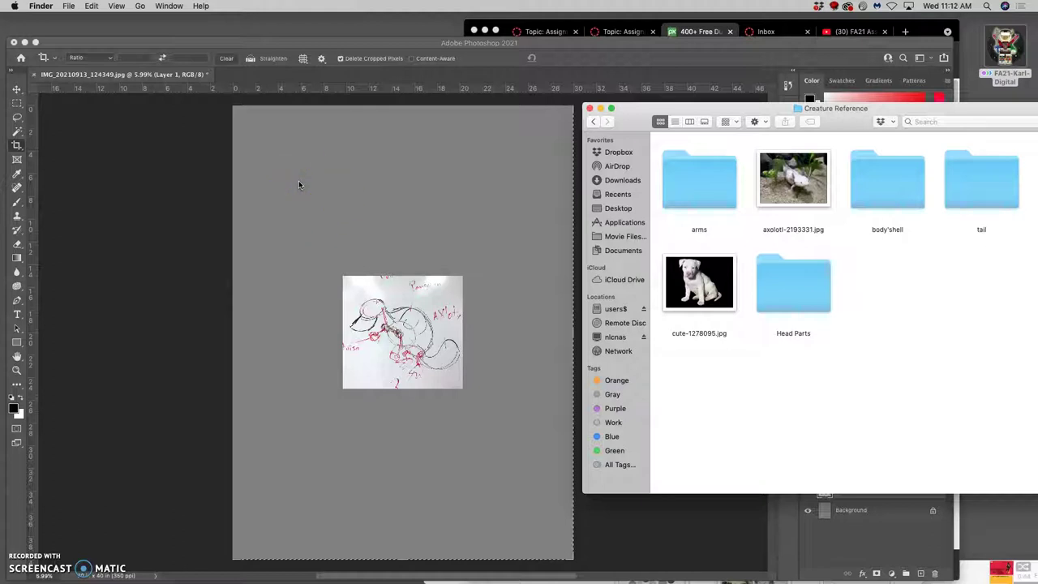
click(784, 284)
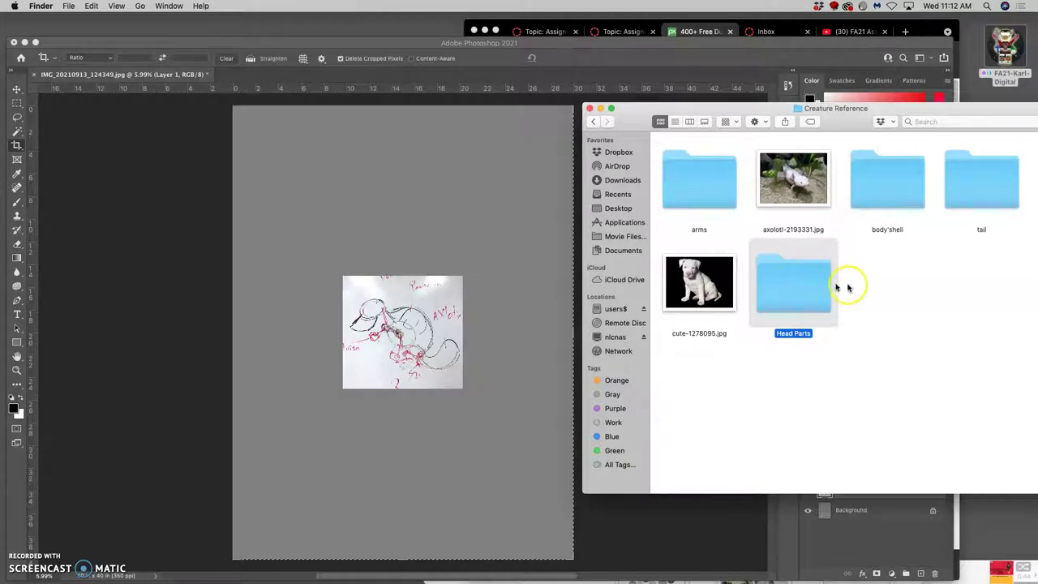
double_click(816, 289)
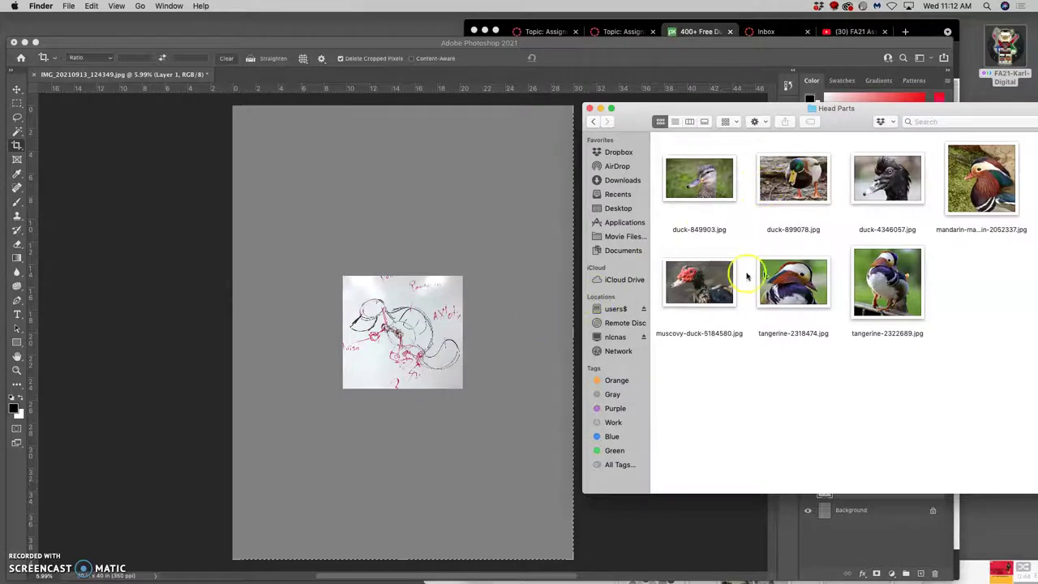
Step: Drop duck-899078.jpg onto the canvas and commit it as an embedded smart object layer
drag(807, 168, 356, 187)
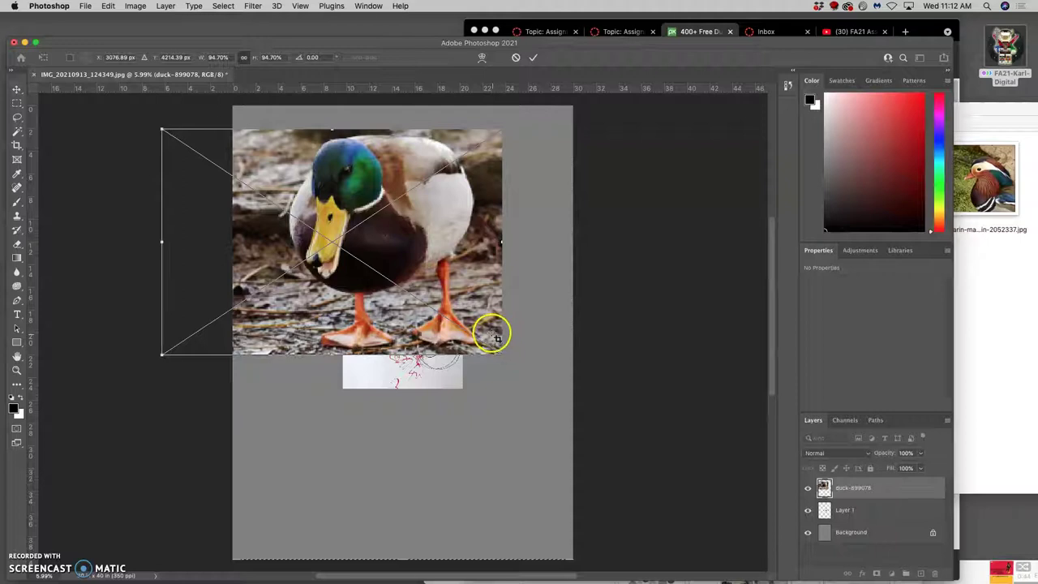
key(Return)
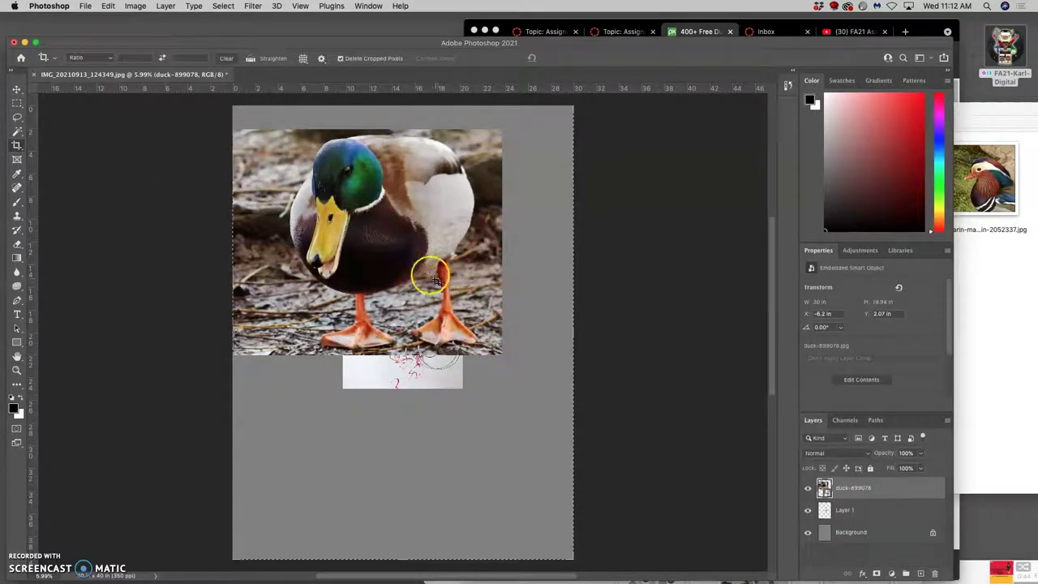
Step: Lasso-select the mallard's head and neck and copy it onto a new Layer 2
click(16, 117)
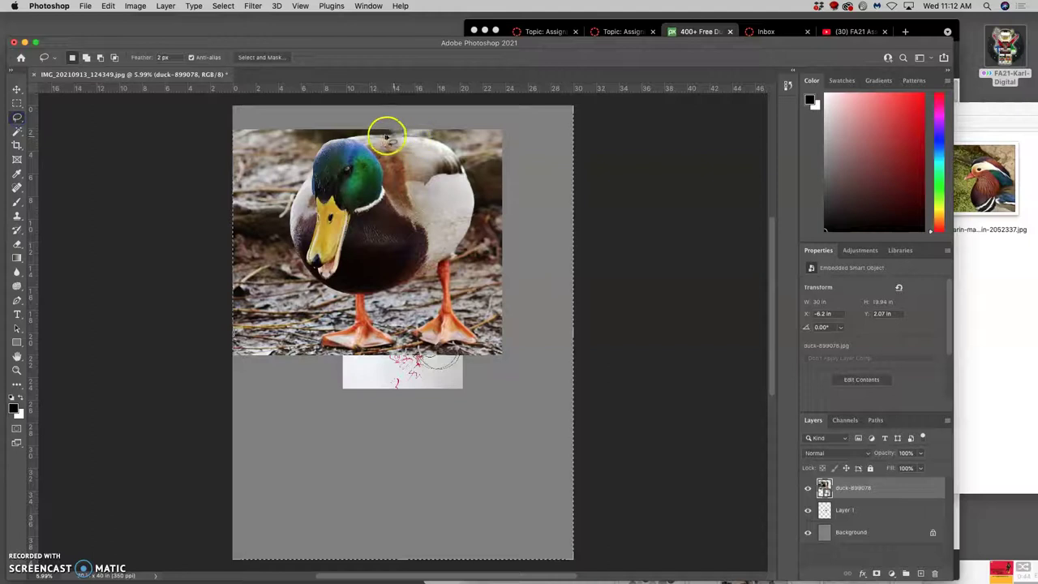
drag(336, 135, 338, 136)
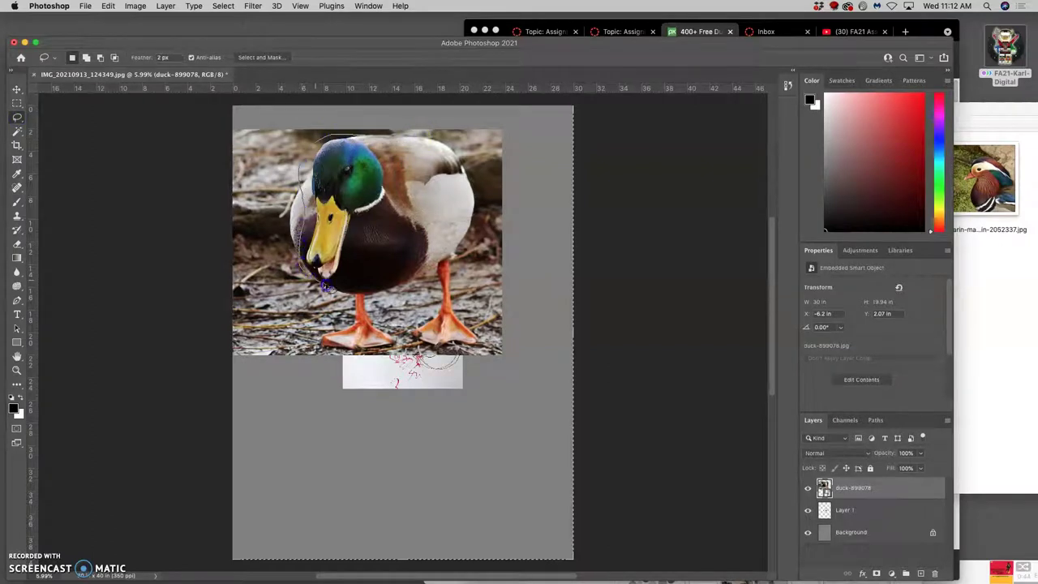
mouse_move(427, 186)
mouse_down()
mouse_move(410, 157)
mouse_move(368, 142)
mouse_up()
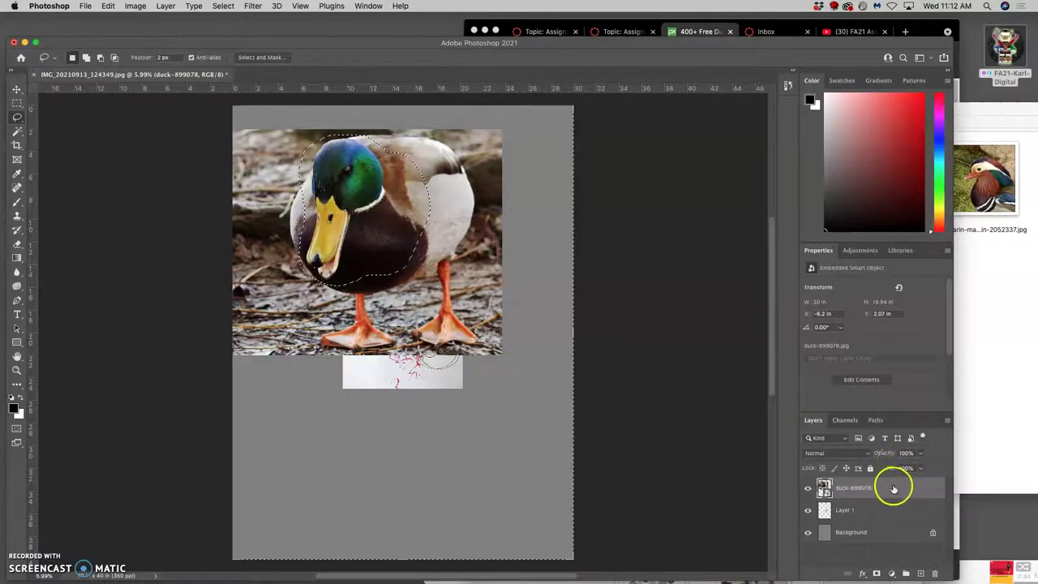
key(super+j)
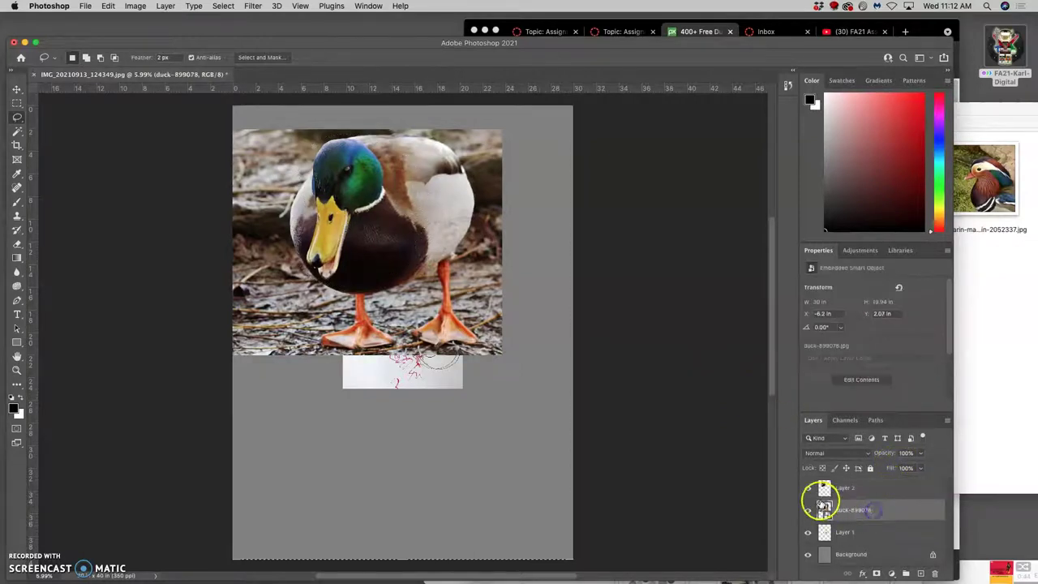
Step: Delete the duck-899078 photo layer and move the head cut-out up and left
key(Delete)
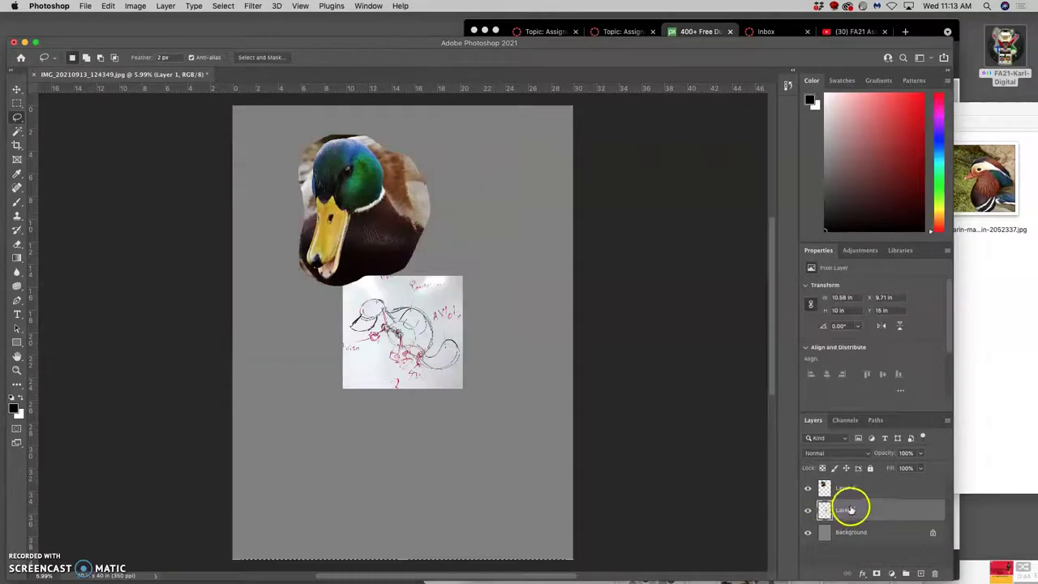
click(17, 89)
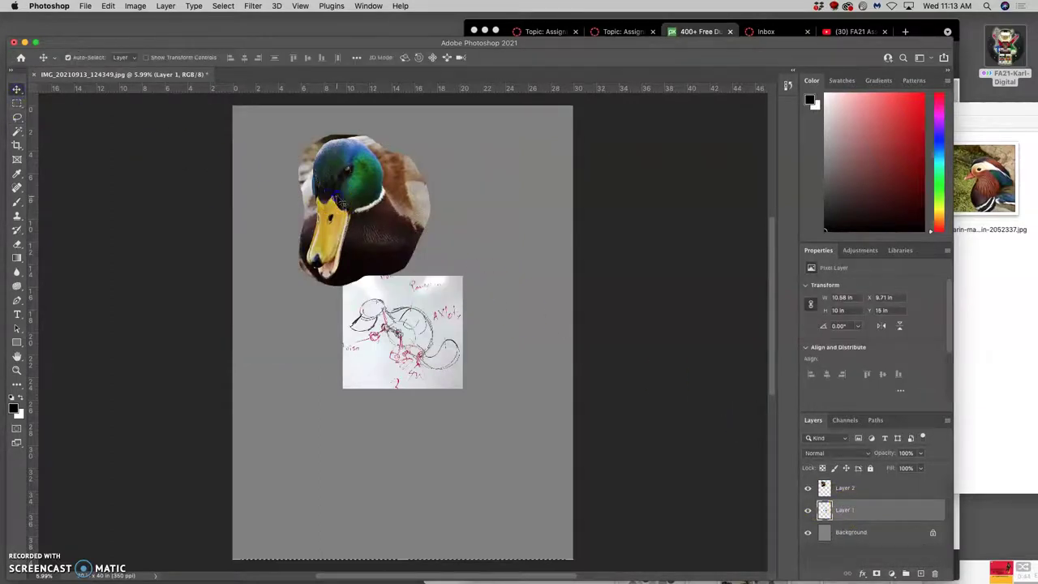
drag(338, 196, 297, 185)
click(343, 227)
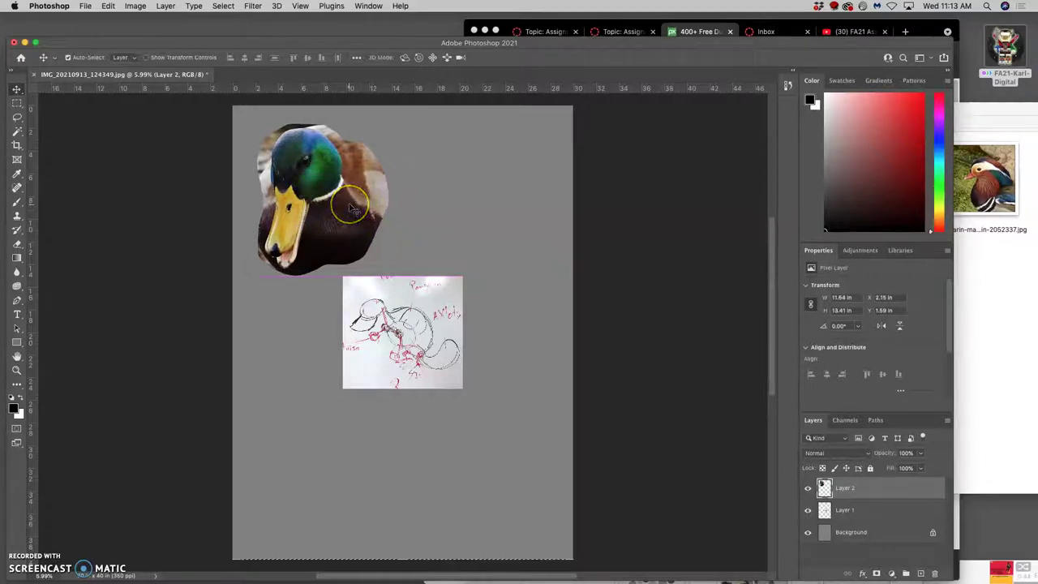
Step: Rotate the mallard head about 17° clockwise and warp it, stretching the eye area right
key(super+t)
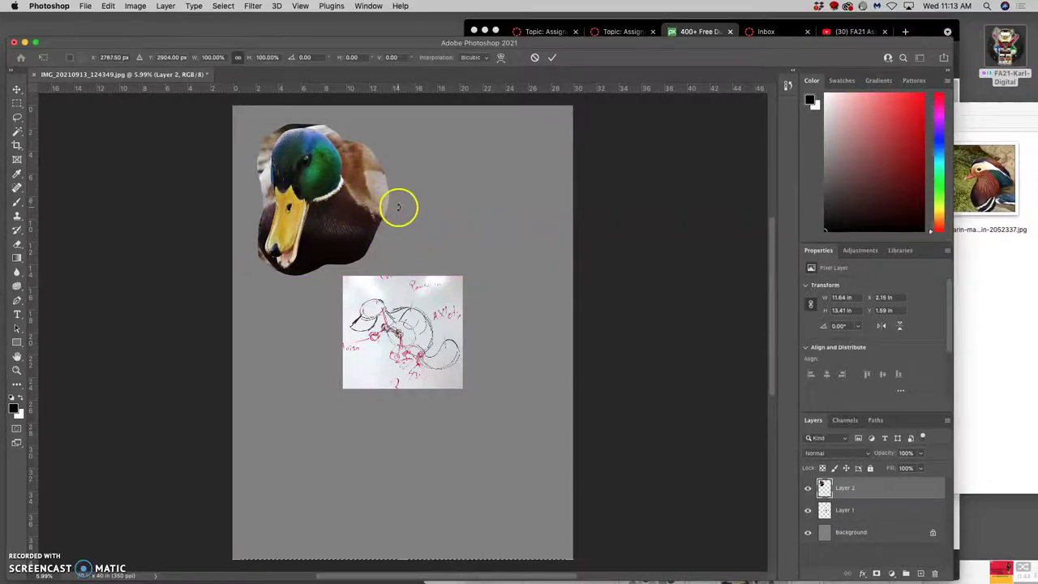
drag(398, 206, 395, 229)
right_click(321, 209)
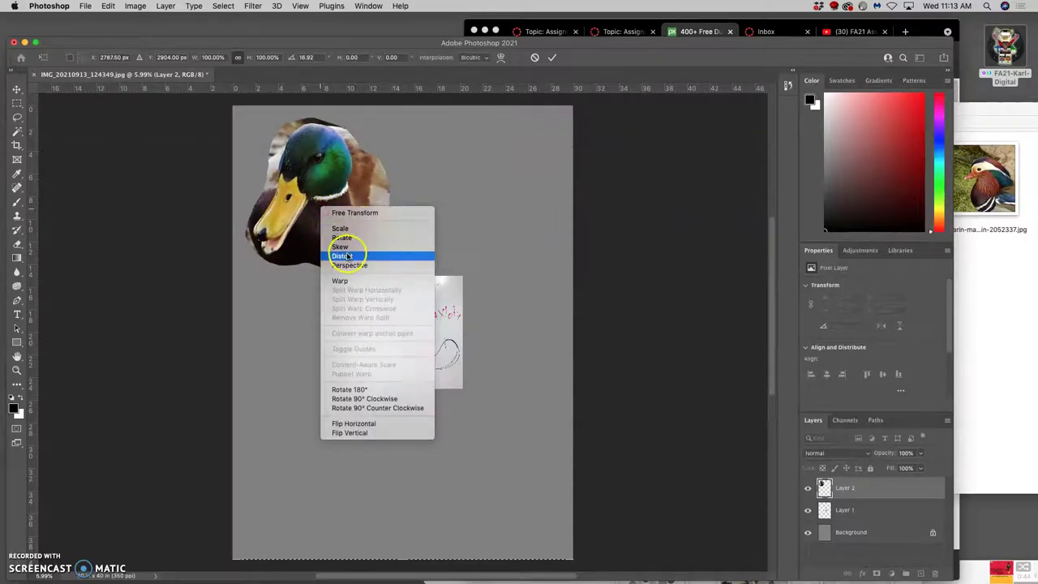
click(341, 281)
drag(300, 227, 285, 183)
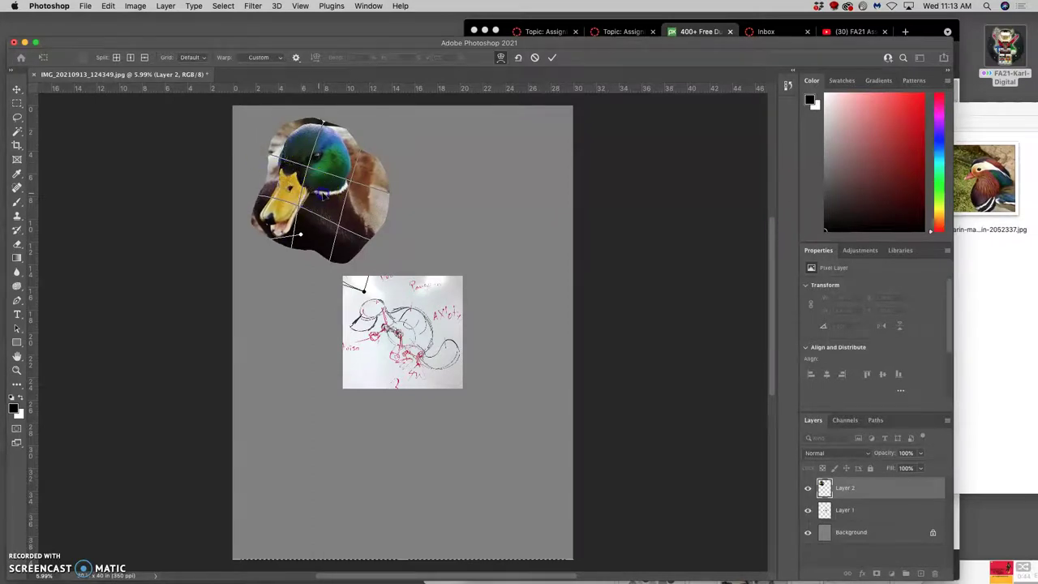
mouse_move(322, 194)
mouse_down()
mouse_move(276, 180)
mouse_move(314, 146)
mouse_move(293, 168)
mouse_move(348, 219)
mouse_move(343, 190)
mouse_move(329, 187)
mouse_up()
key(Return)
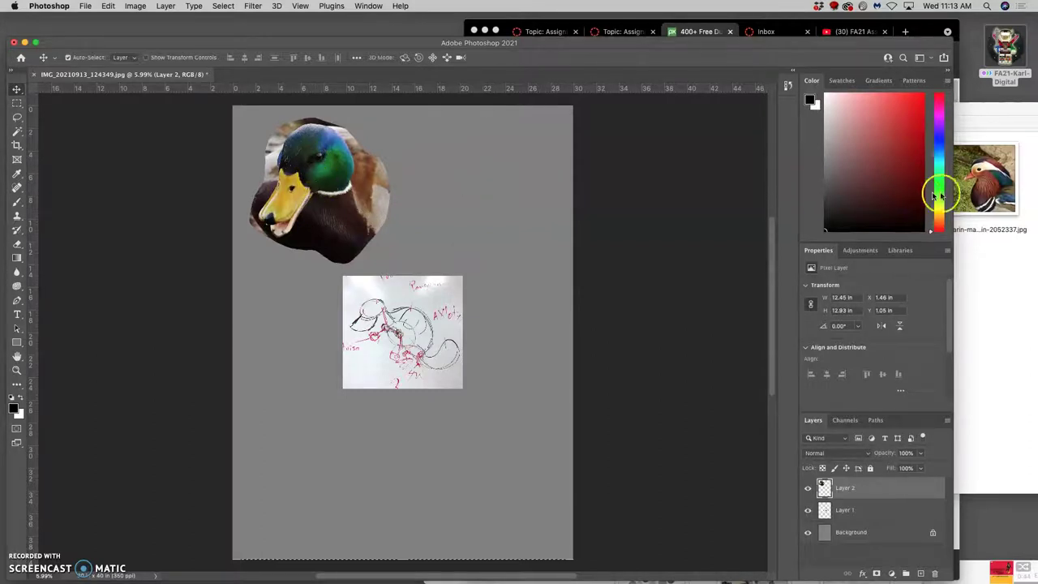
Step: Place mandarin-mandarin-2052337.jpg on the canvas and move it up and right
click(979, 199)
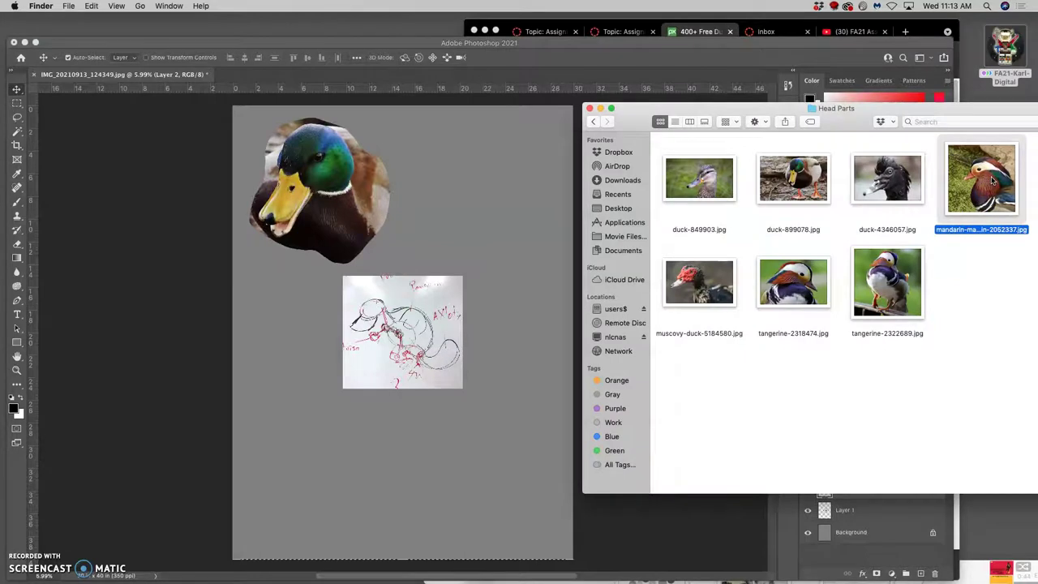
drag(991, 181, 447, 208)
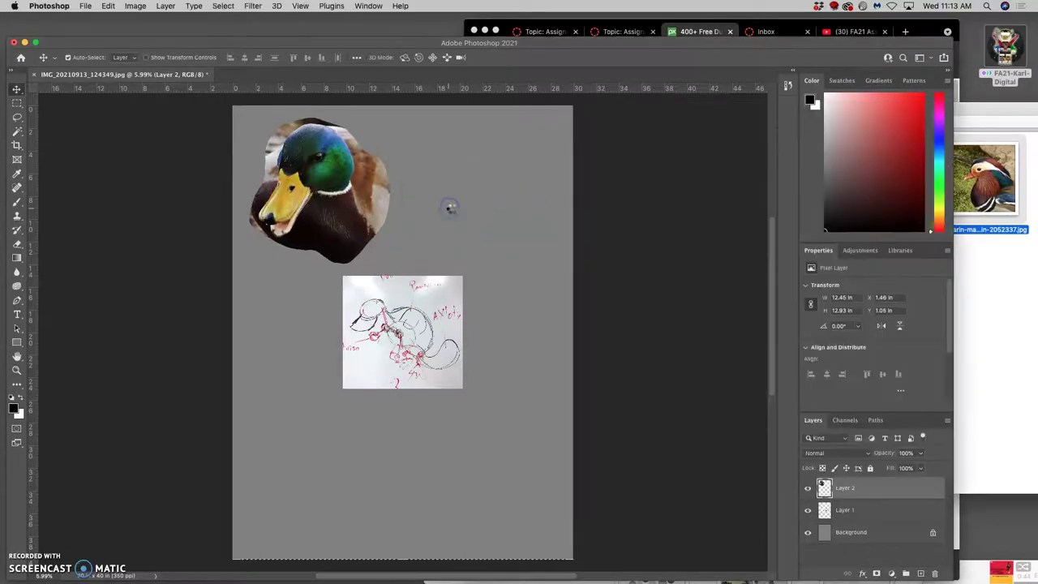
mouse_move(416, 351)
mouse_down()
mouse_move(395, 283)
mouse_move(451, 200)
mouse_up()
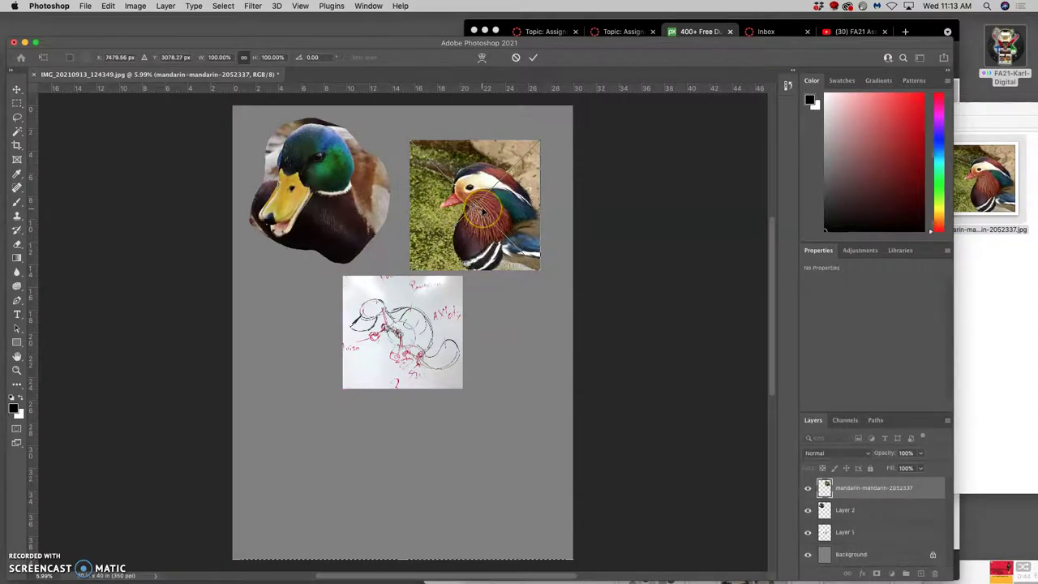
Step: Distort the mandarin photo by skewing its corners, tilt it about -2.81°, and apply
right_click(488, 208)
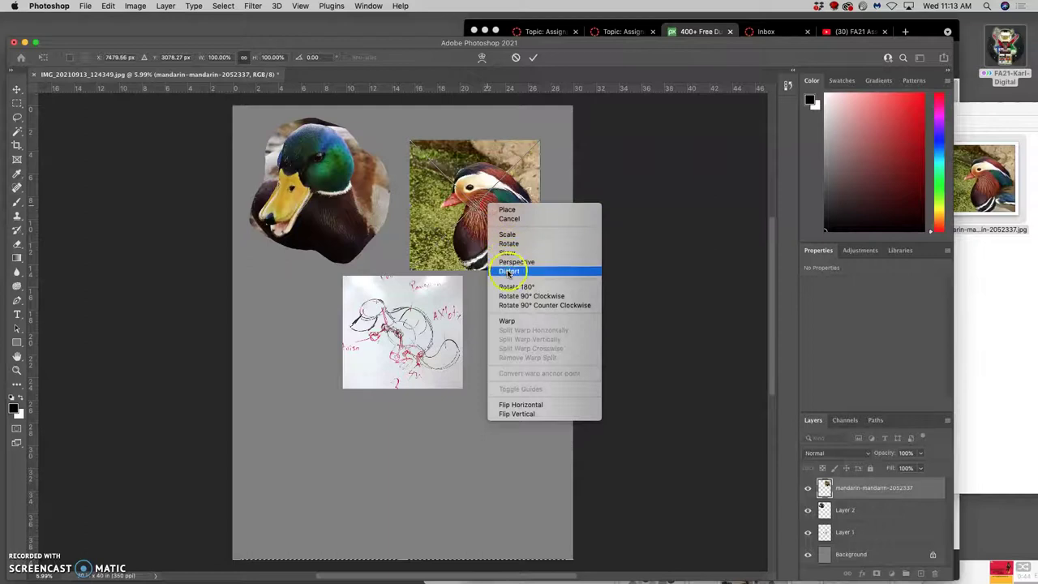
click(528, 268)
drag(425, 204, 429, 198)
mouse_move(413, 261)
mouse_down()
mouse_move(417, 283)
mouse_move(410, 247)
mouse_move(420, 258)
mouse_up()
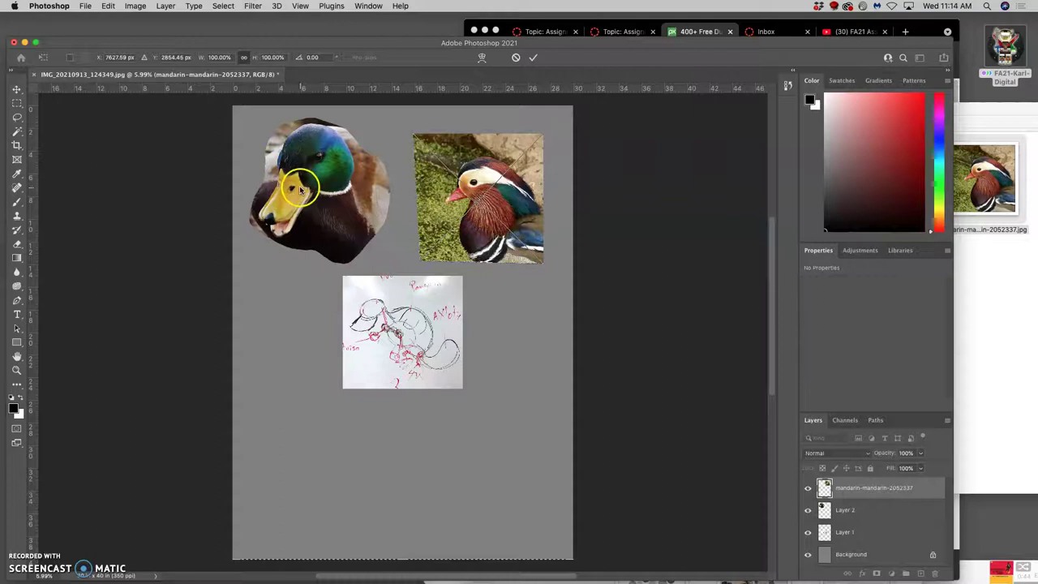
drag(525, 188, 527, 172)
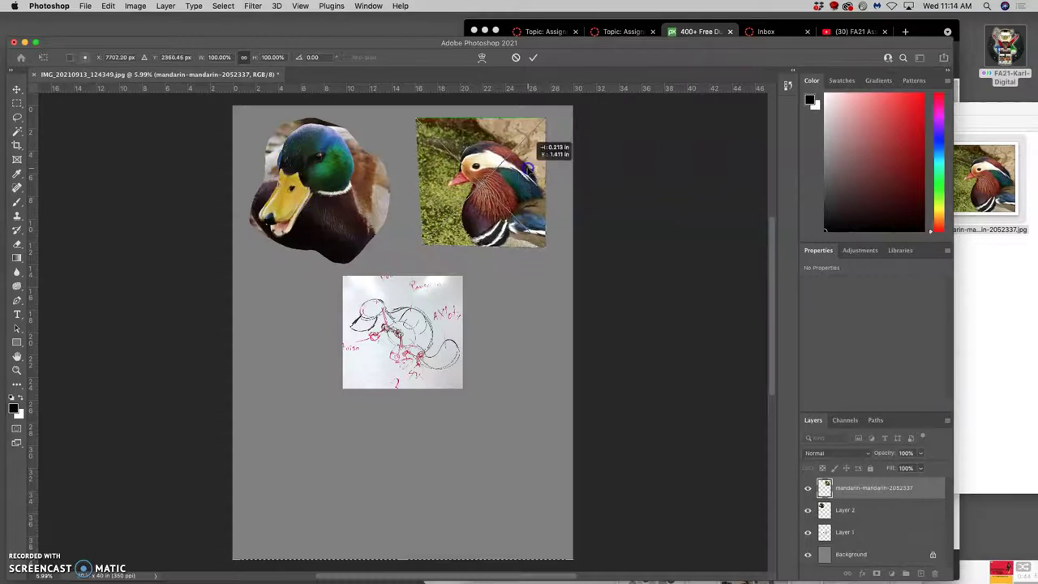
mouse_move(421, 250)
mouse_down()
mouse_move(417, 242)
mouse_move(407, 253)
mouse_up()
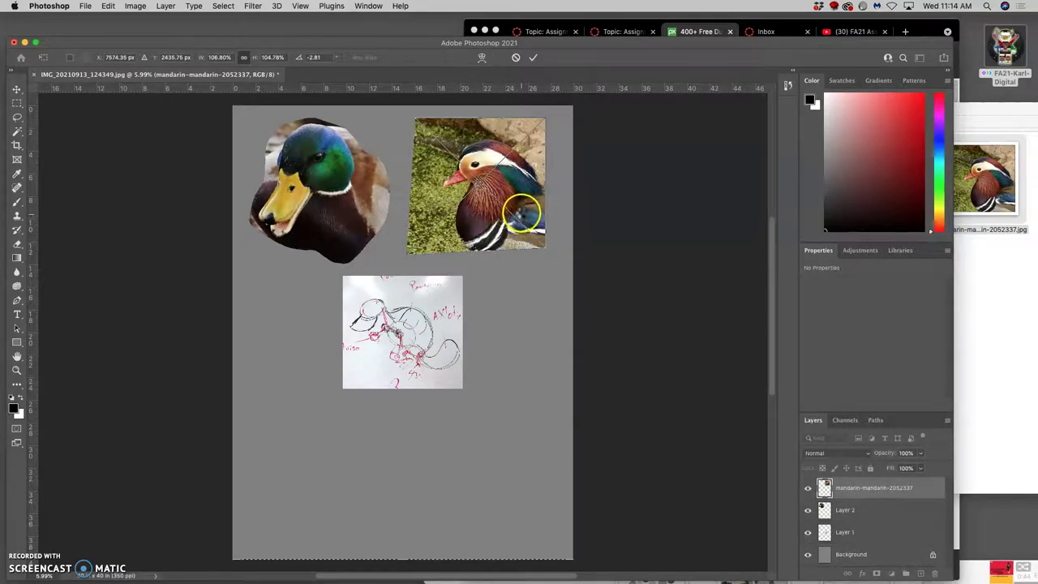
key(Return)
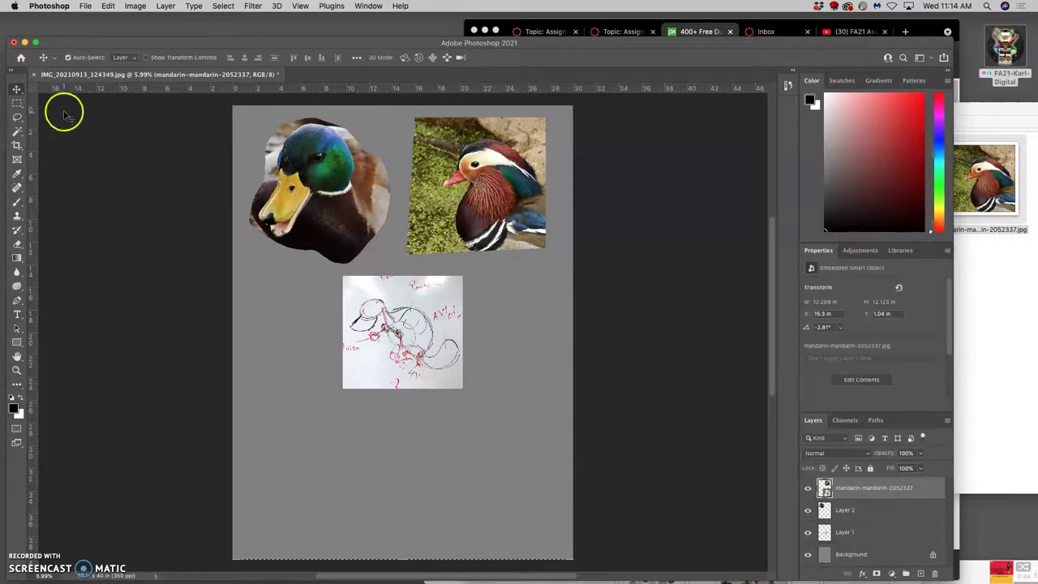
Step: Lasso the mandarin duck, copy it to Layer 3, and remove the photo layer
click(17, 117)
drag(504, 142, 494, 142)
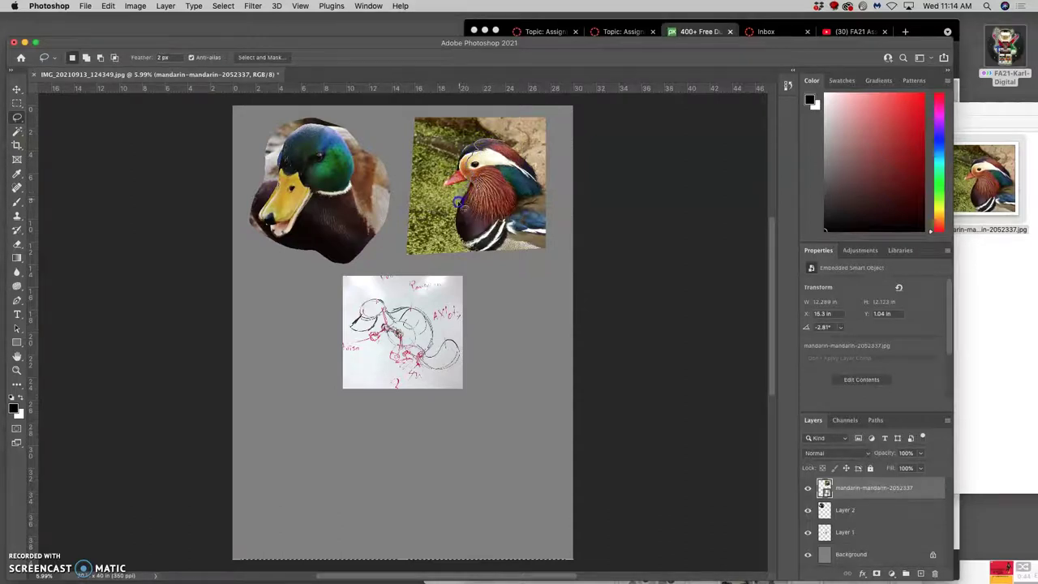
drag(466, 232, 482, 234)
drag(506, 142, 502, 144)
click(857, 343)
mouse_move(862, 498)
mouse_down()
mouse_move(875, 523)
mouse_move(854, 489)
mouse_up()
Step: Move the mandarin cut-out so it overlaps the mallard head's right side
click(17, 89)
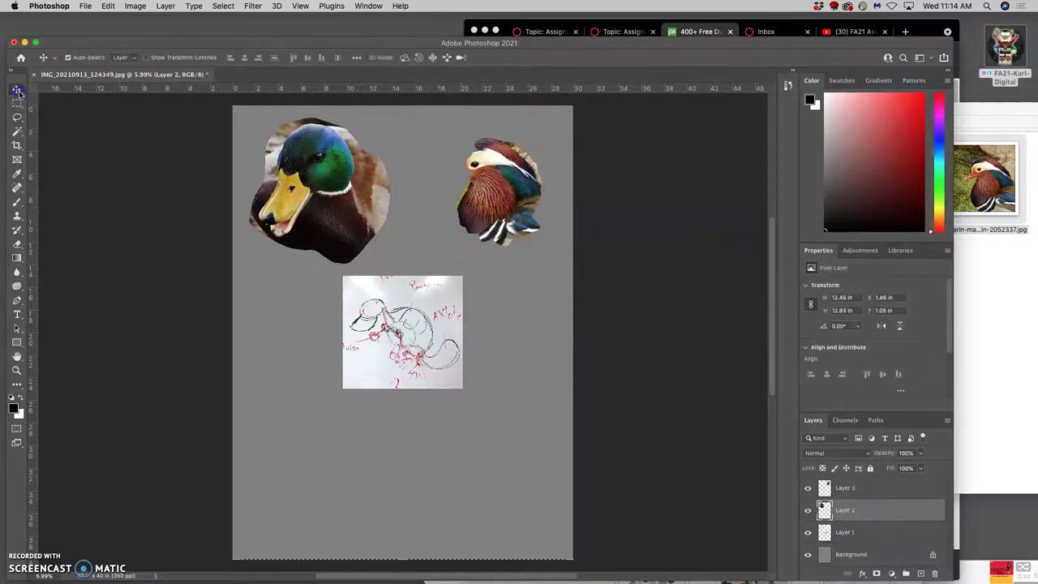
drag(472, 194, 335, 184)
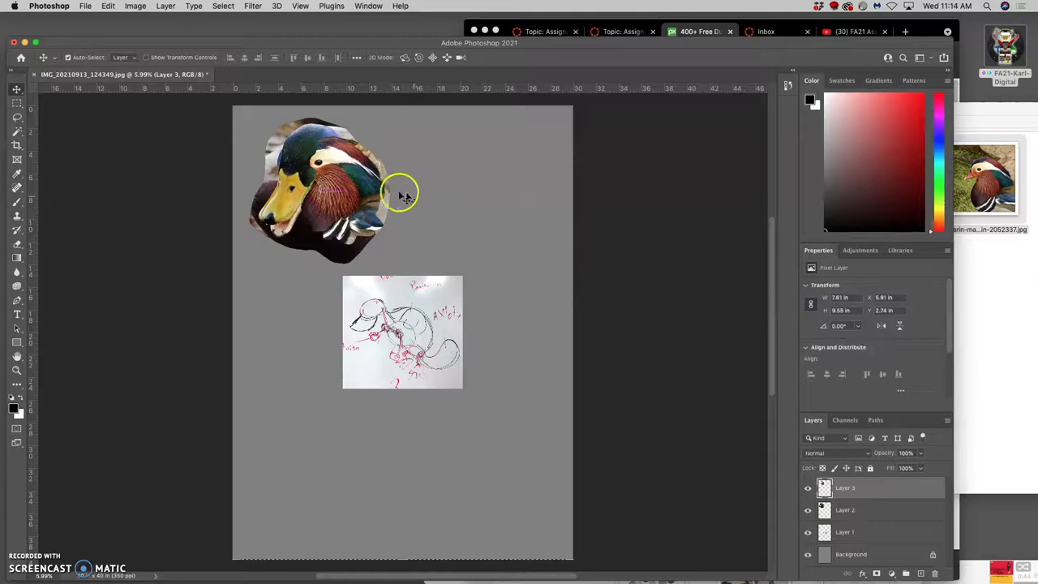
drag(348, 181, 415, 168)
Step: Place muscovy-duck-5184580.jpg from the Head Parts folder onto the canvas
click(1013, 280)
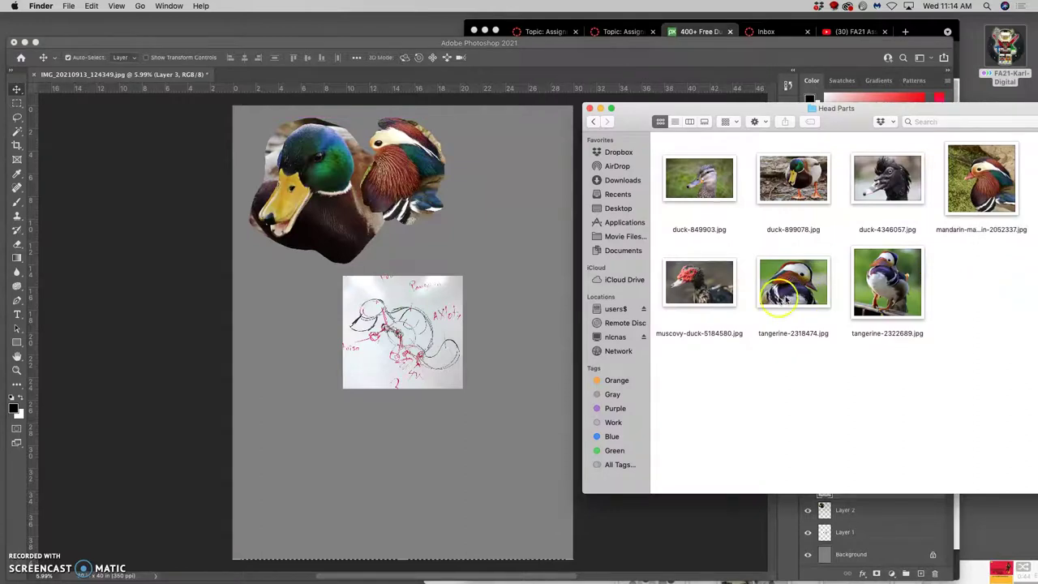
drag(700, 281, 502, 270)
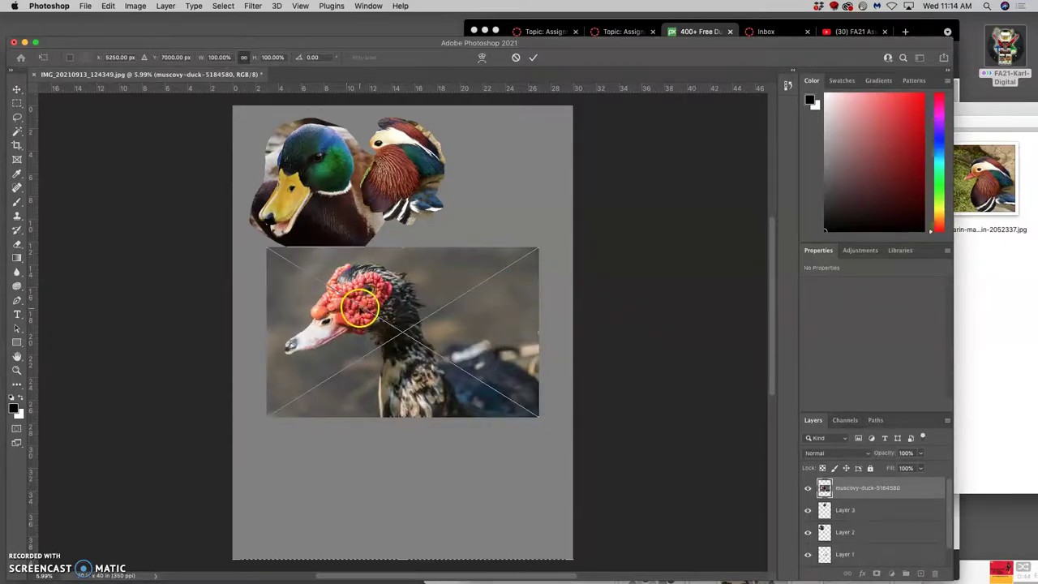
key(Return)
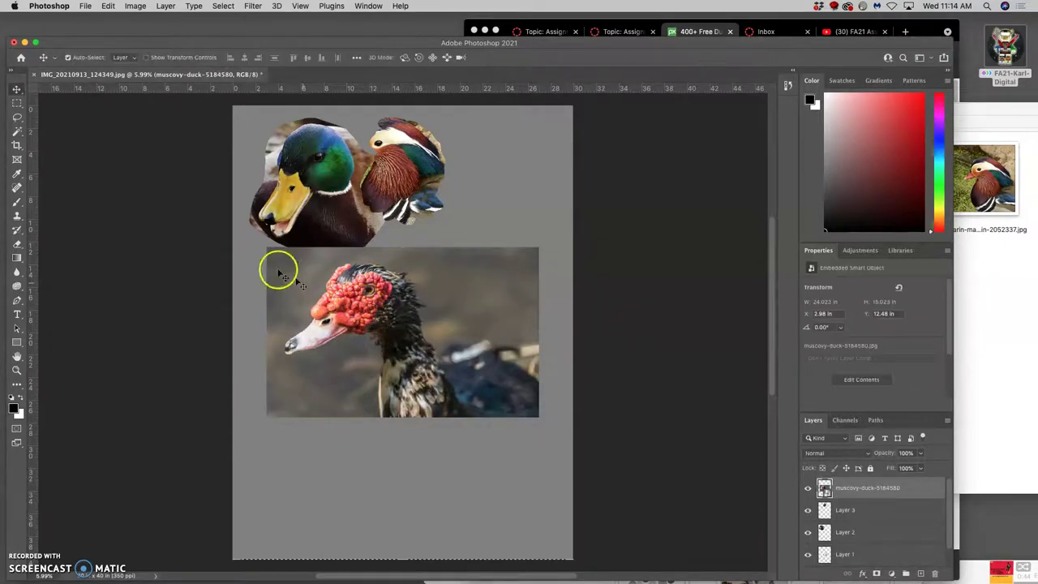
Step: Lasso the muscovy's red head, copy it to Layer 4, and select the photo layer
click(18, 118)
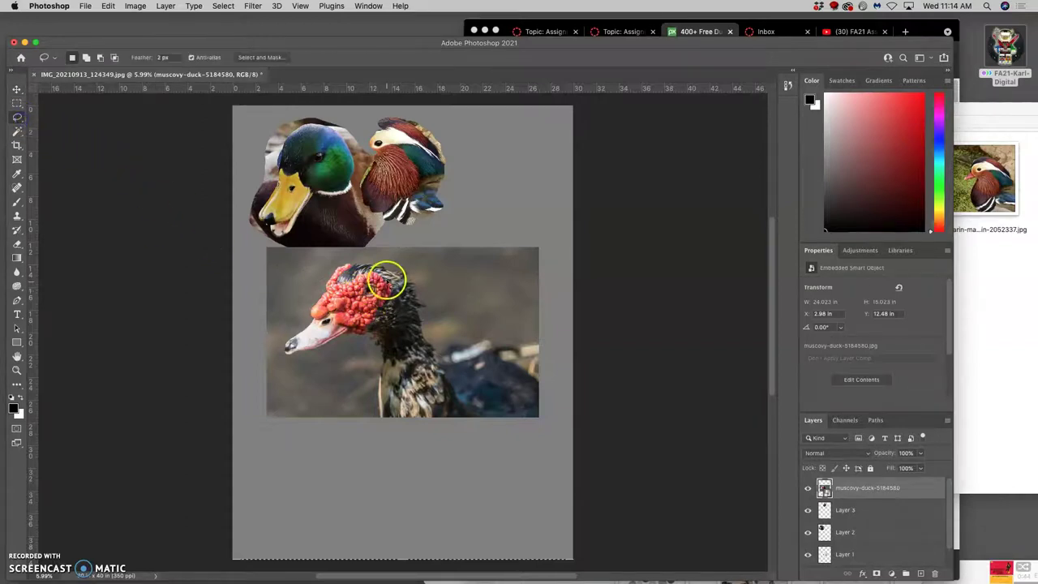
click(389, 269)
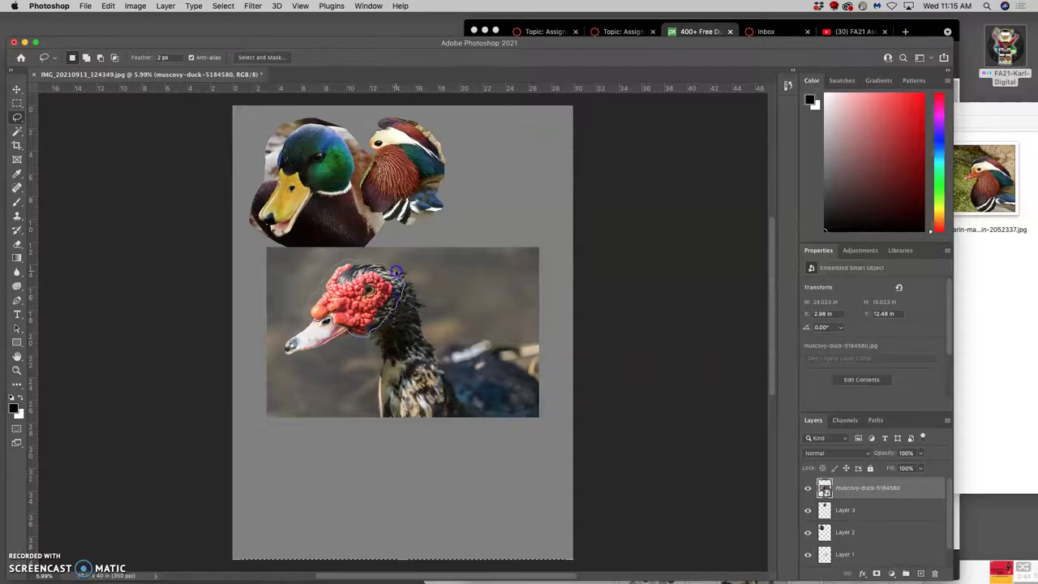
drag(395, 272, 405, 313)
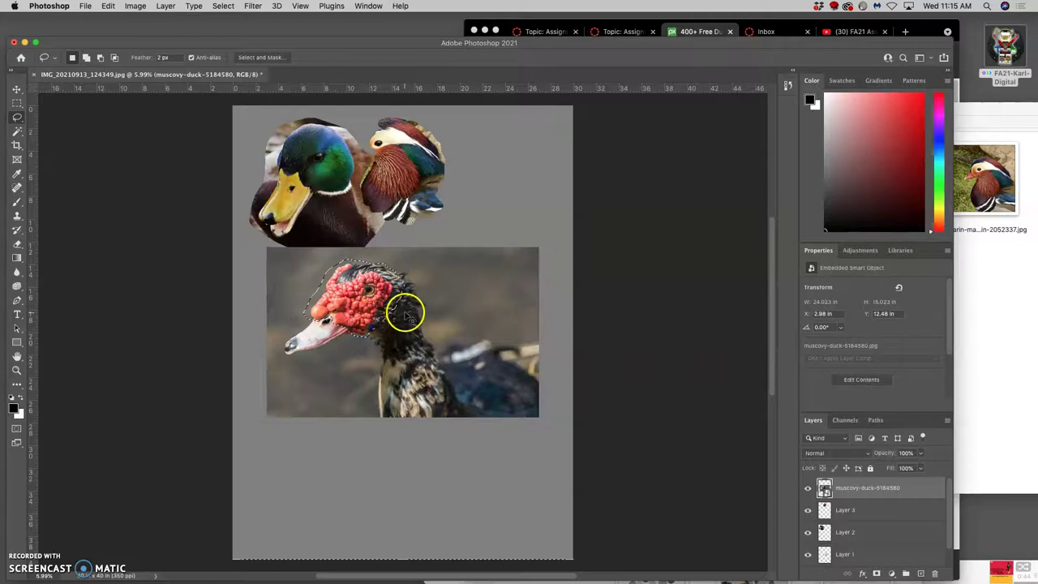
key(ctrl+j)
click(852, 501)
Step: Delete the muscovy photo layer and drag the red head onto the mallard
key(Delete)
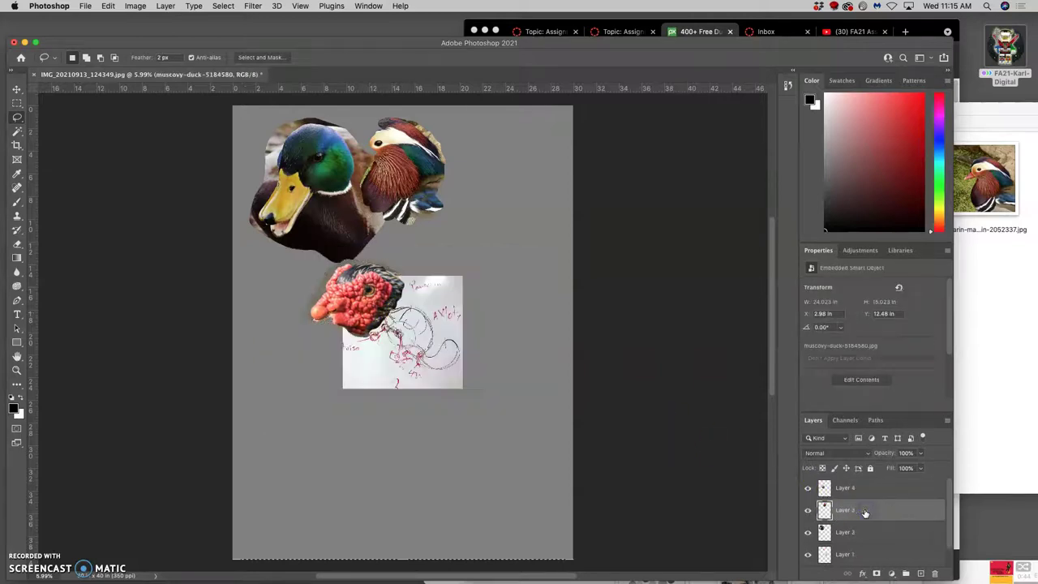
click(328, 336)
click(16, 89)
click(344, 317)
drag(345, 317, 313, 174)
click(340, 234)
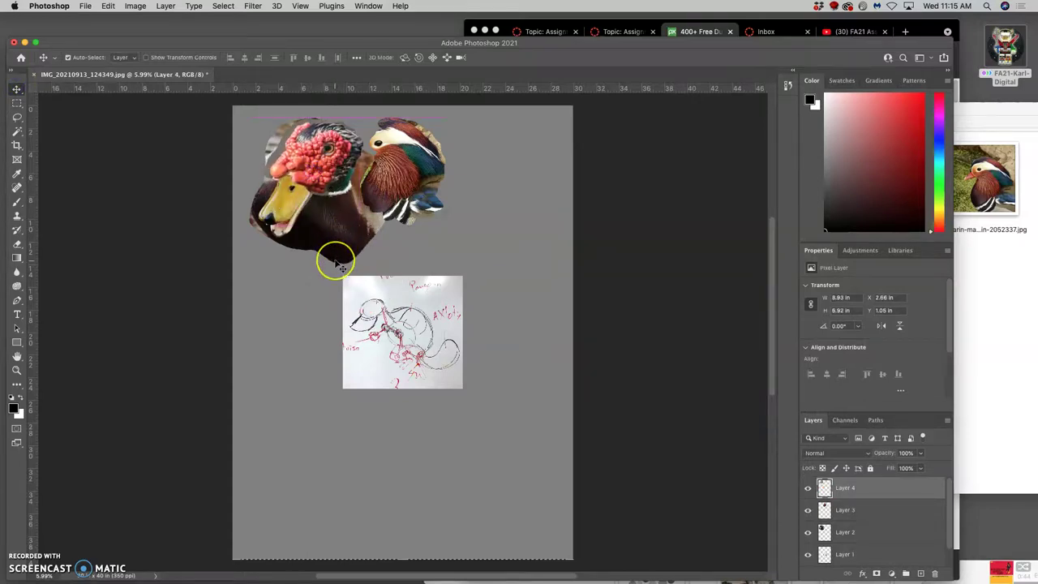
Step: Rotate the red head about -9° and scale it to roughly 92%
key(super+t)
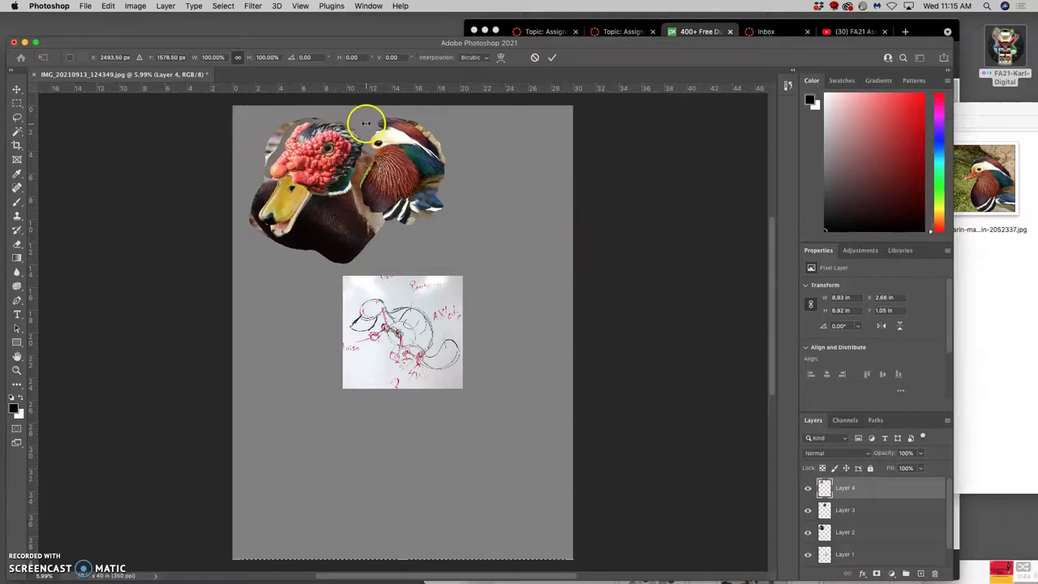
mouse_move(370, 120)
mouse_down()
mouse_move(362, 109)
mouse_move(359, 124)
mouse_up()
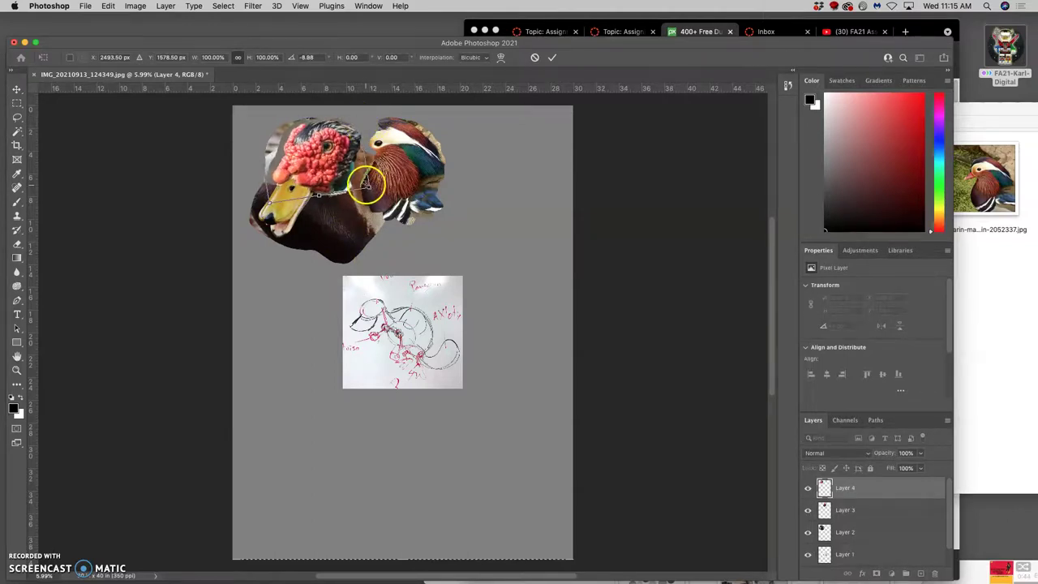
mouse_move(369, 185)
mouse_down()
mouse_move(320, 164)
mouse_move(313, 177)
mouse_move(326, 172)
mouse_move(357, 195)
mouse_up()
click(354, 188)
click(343, 129)
drag(335, 125, 337, 122)
click(354, 190)
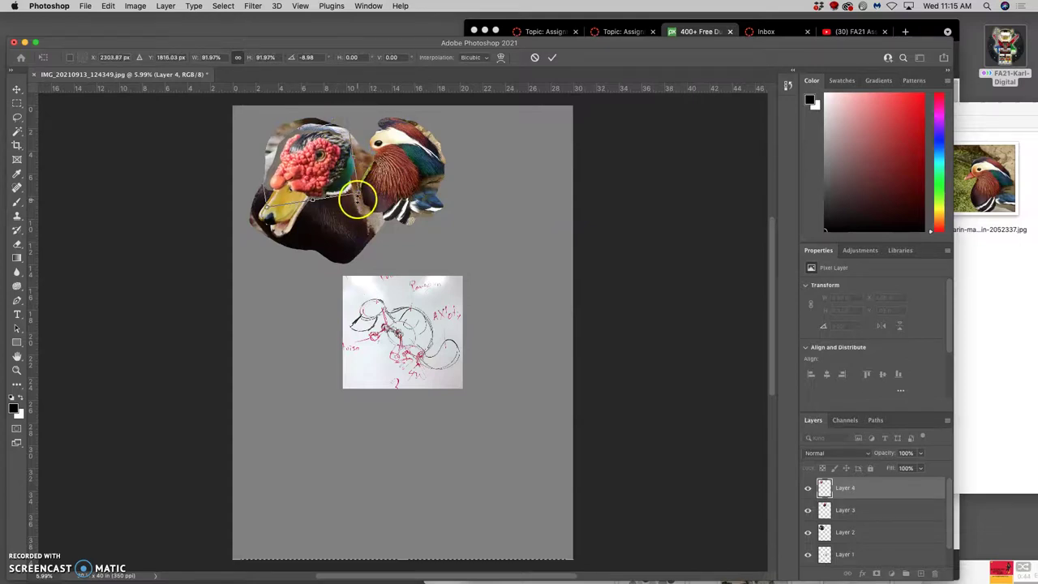
key(Return)
Step: Nudge the red head up into place over the mallard's face
drag(314, 201, 313, 171)
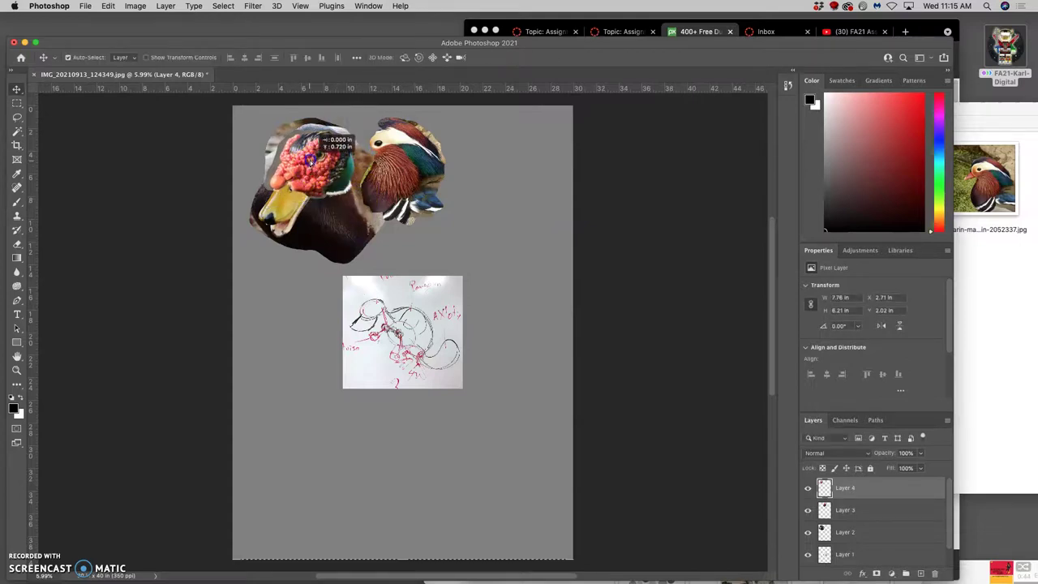
click(19, 92)
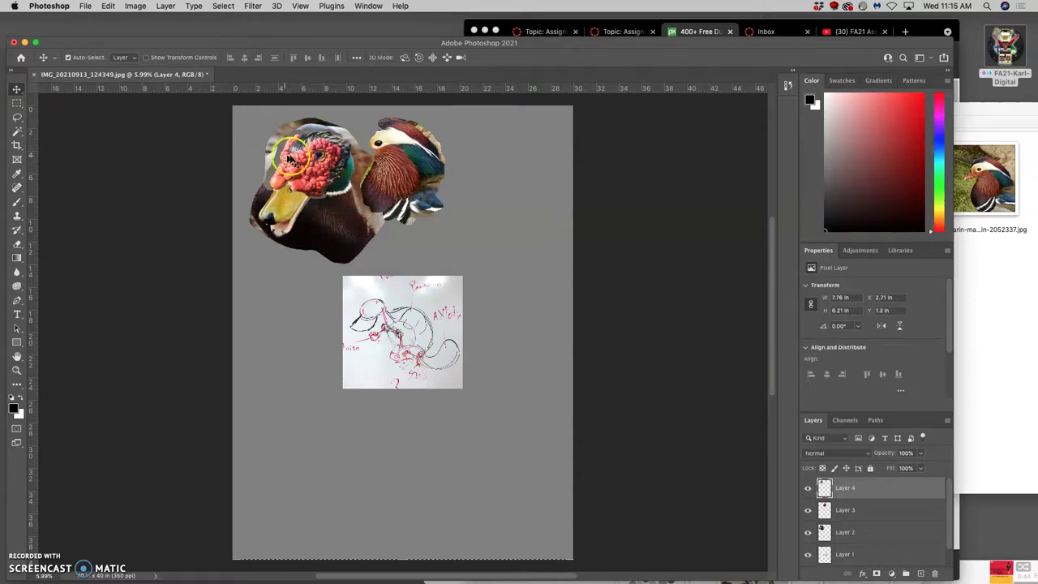
drag(293, 158, 323, 172)
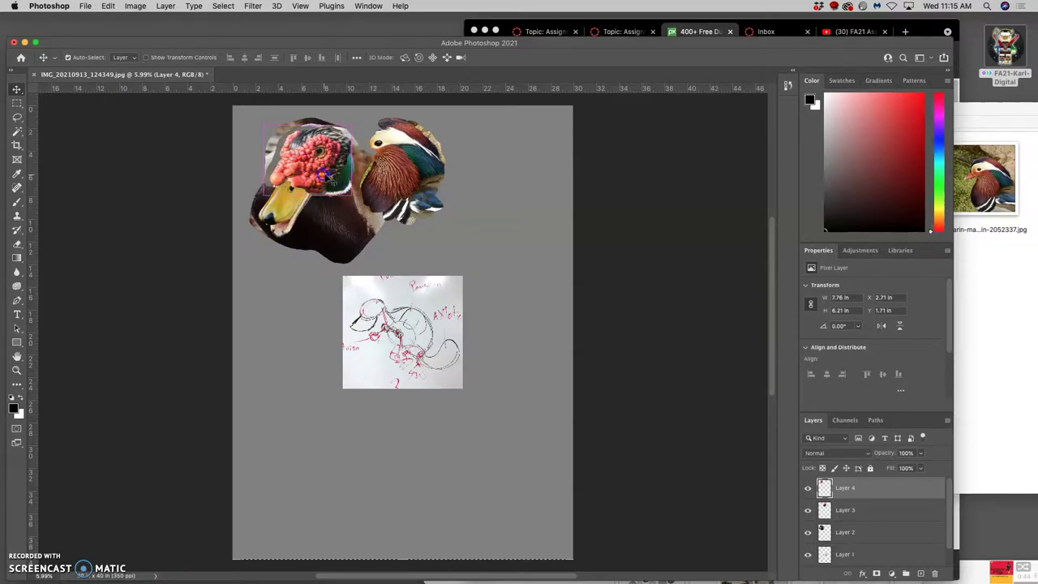
Step: Toggle Layer 4's visibility to compare, then shift the red face lower and left
click(807, 488)
click(807, 489)
click(807, 489)
click(807, 488)
click(807, 488)
click(808, 490)
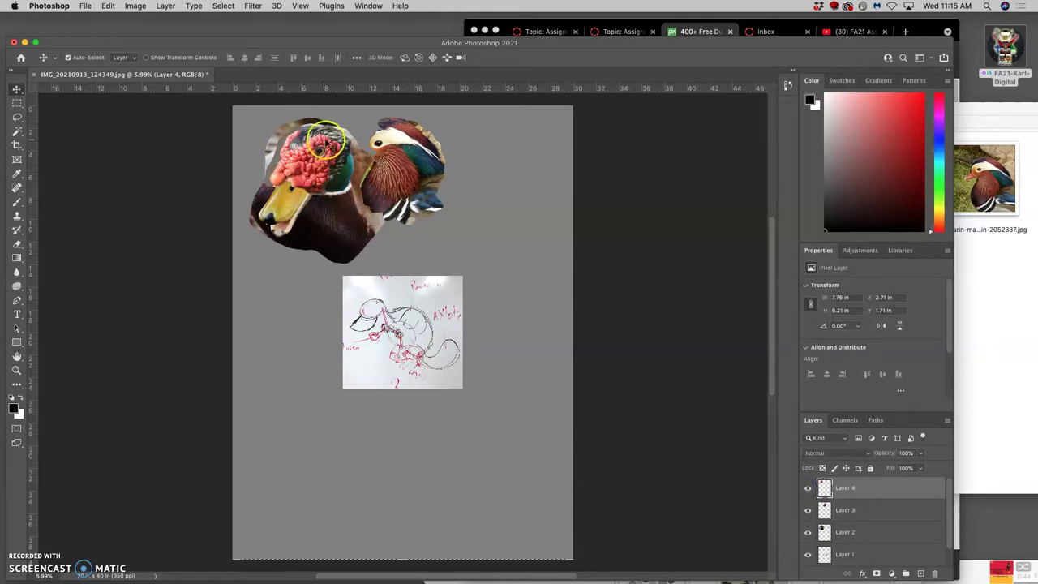
mouse_move(324, 155)
mouse_down()
mouse_move(361, 174)
mouse_move(327, 162)
mouse_up()
drag(361, 192, 330, 183)
Step: Stretch the red face to about 110% width and move it up and right
key(ctrl+t)
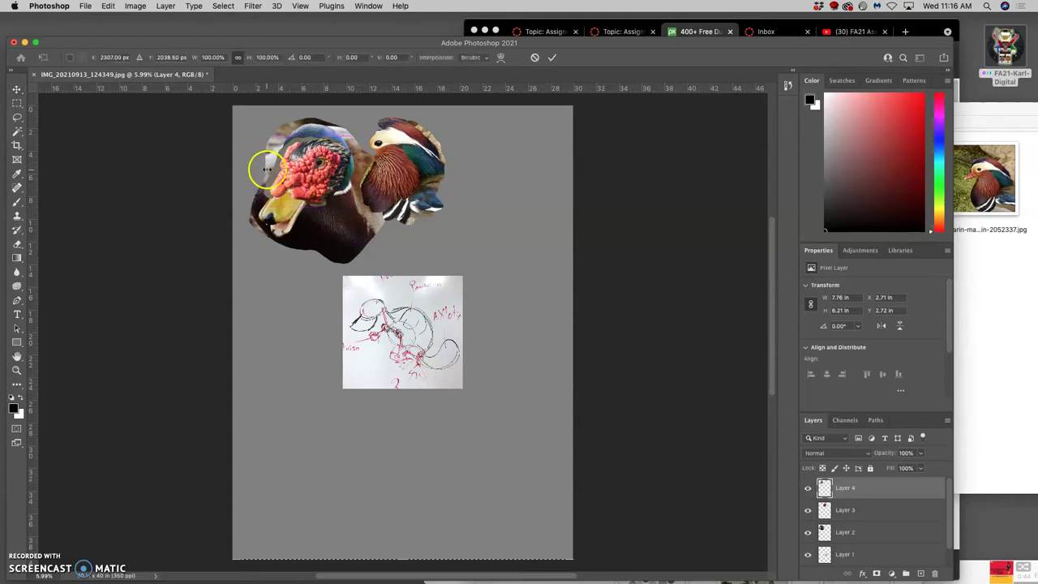
drag(265, 167, 257, 165)
drag(321, 176, 329, 168)
Step: Lower Layer 4's opacity to 54% so the red face blends
click(920, 453)
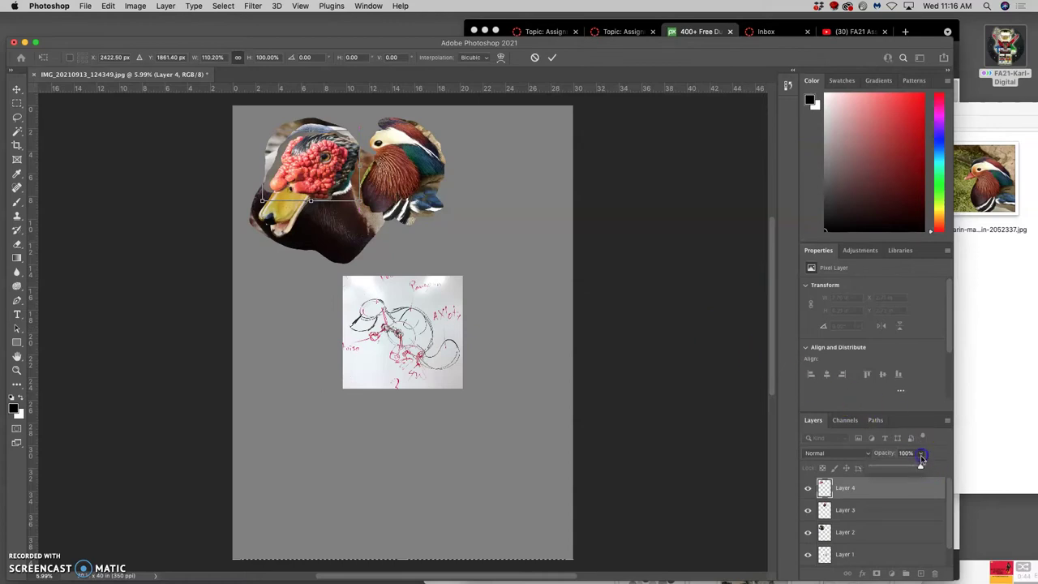
drag(910, 467, 897, 467)
drag(339, 172, 352, 193)
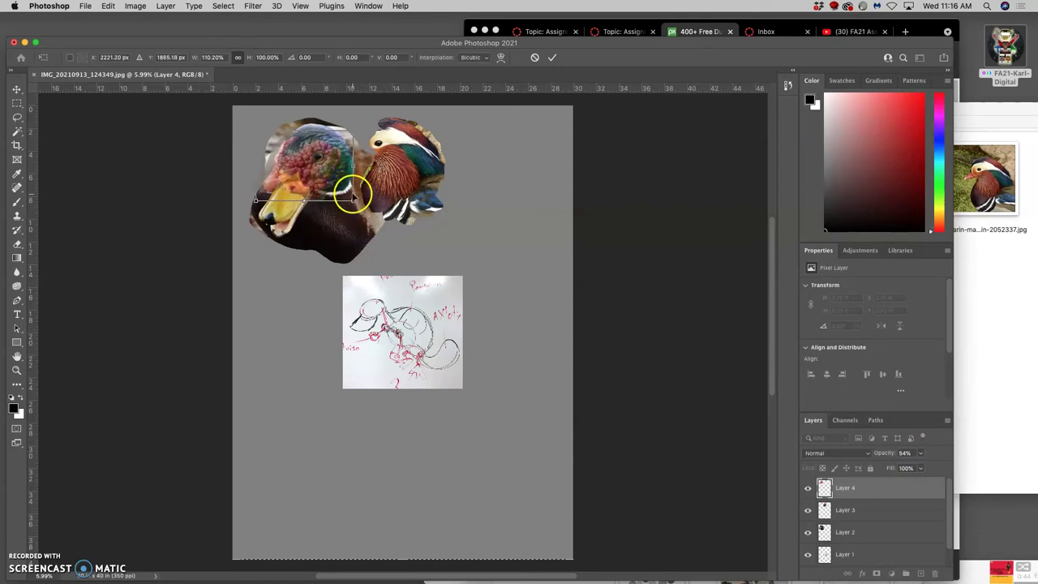